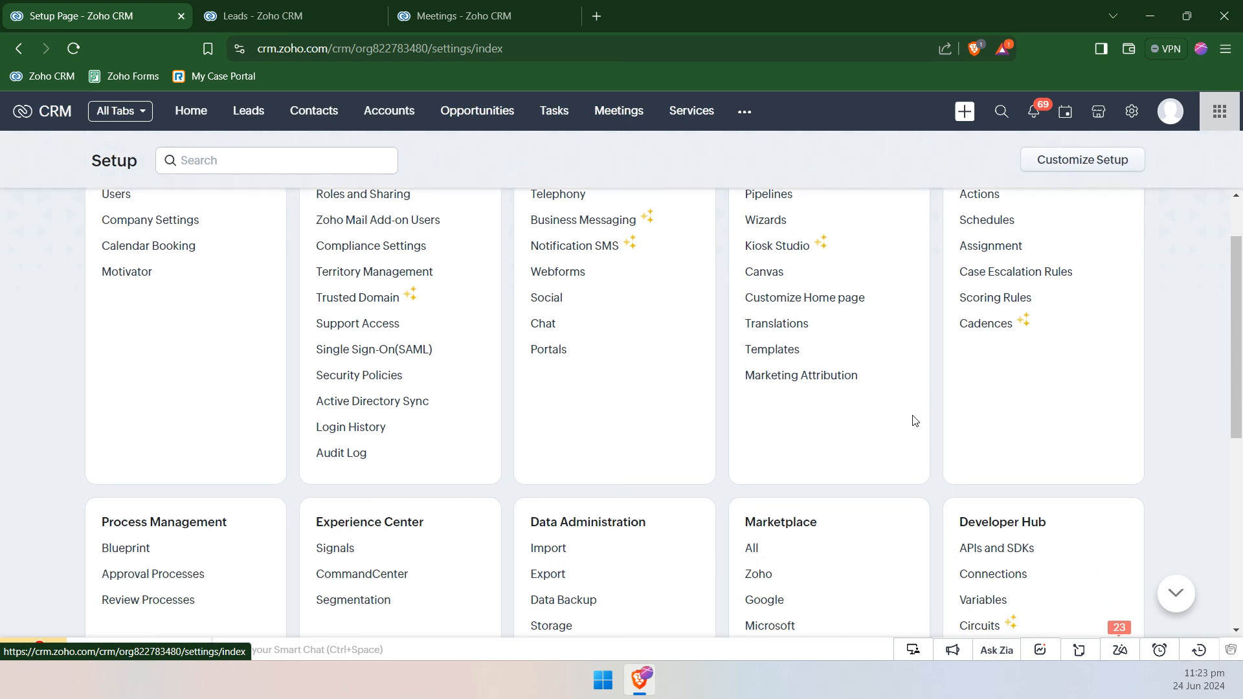
- Open the configuration details of the installed ABR Calendly Extension for Zoho CRM from the Marketplace extensions
click(753, 460)
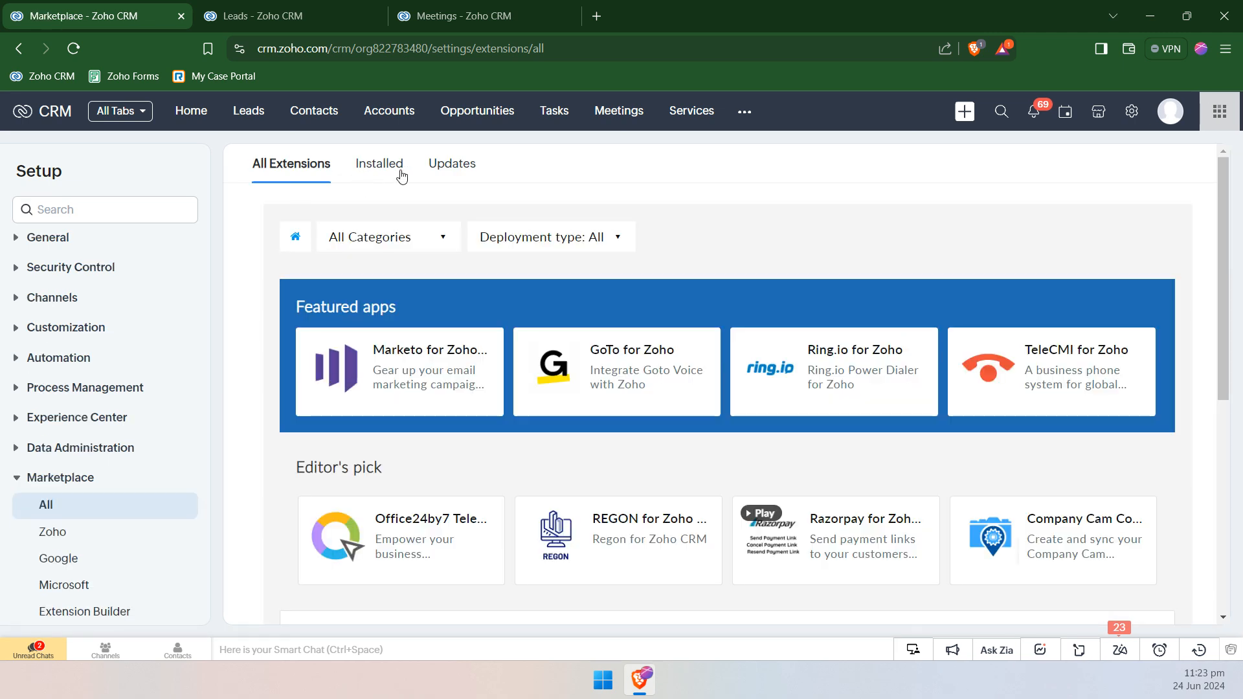
click(368, 167)
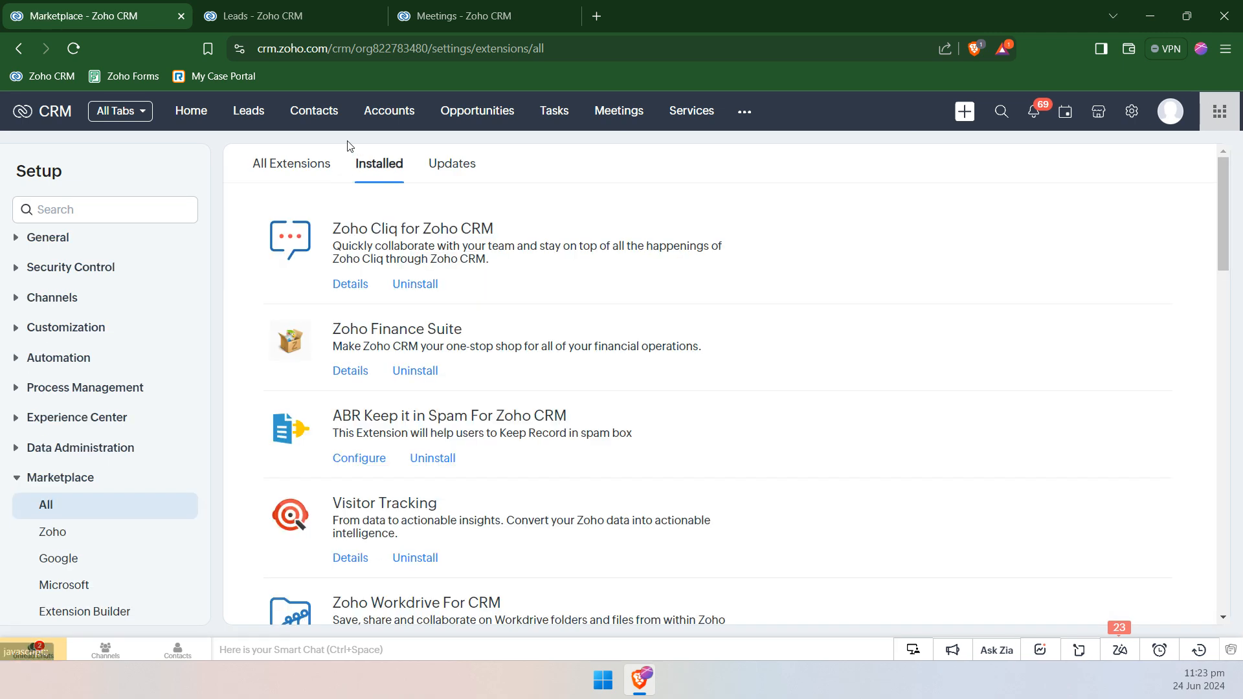
scroll(585, 357, down, 5)
scroll(585, 356, down, 15)
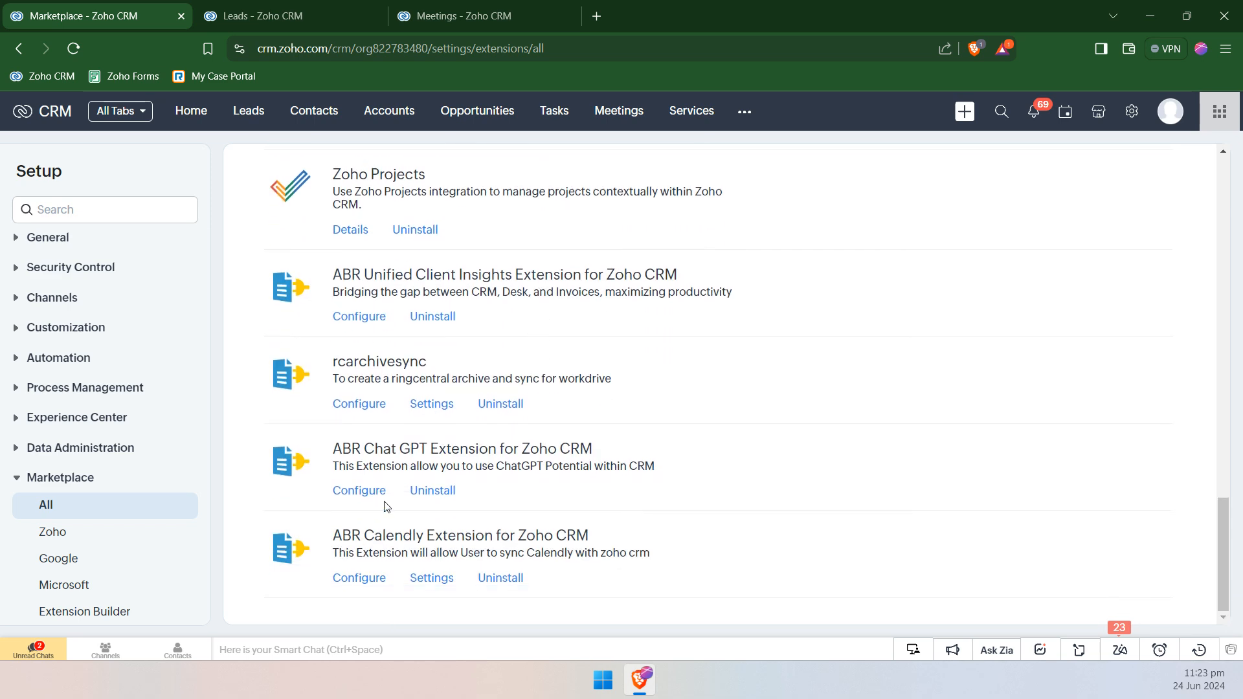
mouse_move(391, 555)
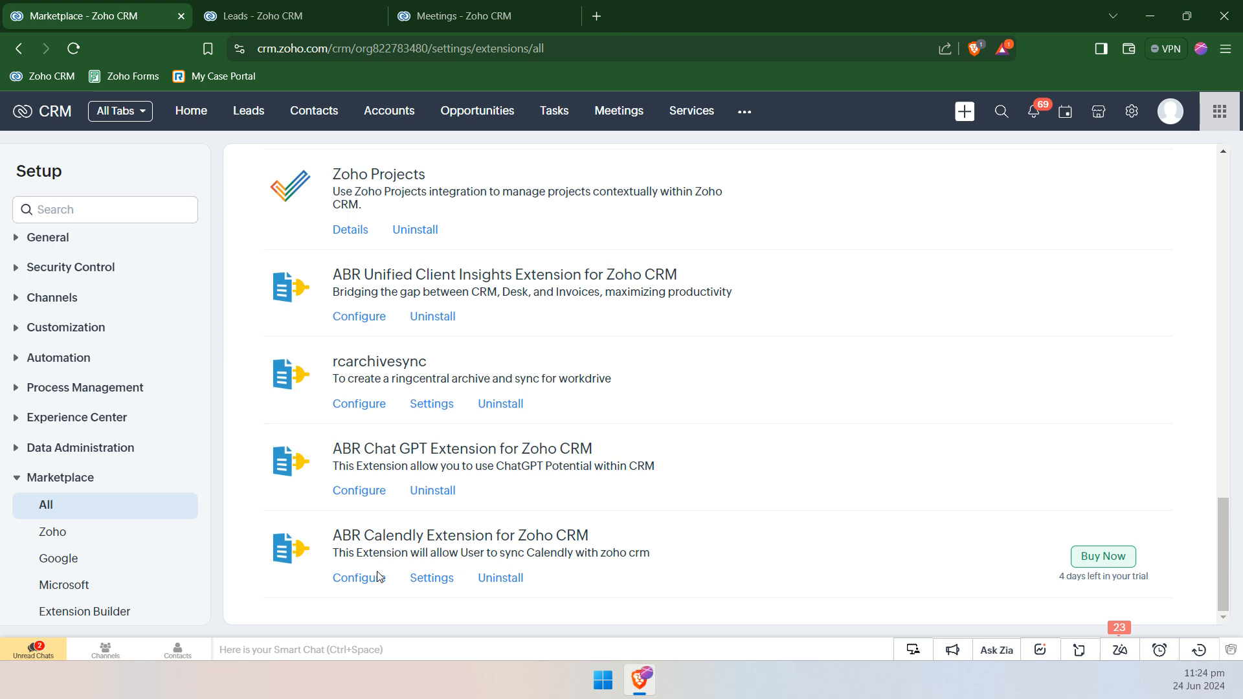
click(345, 585)
scroll(348, 589, down, 5)
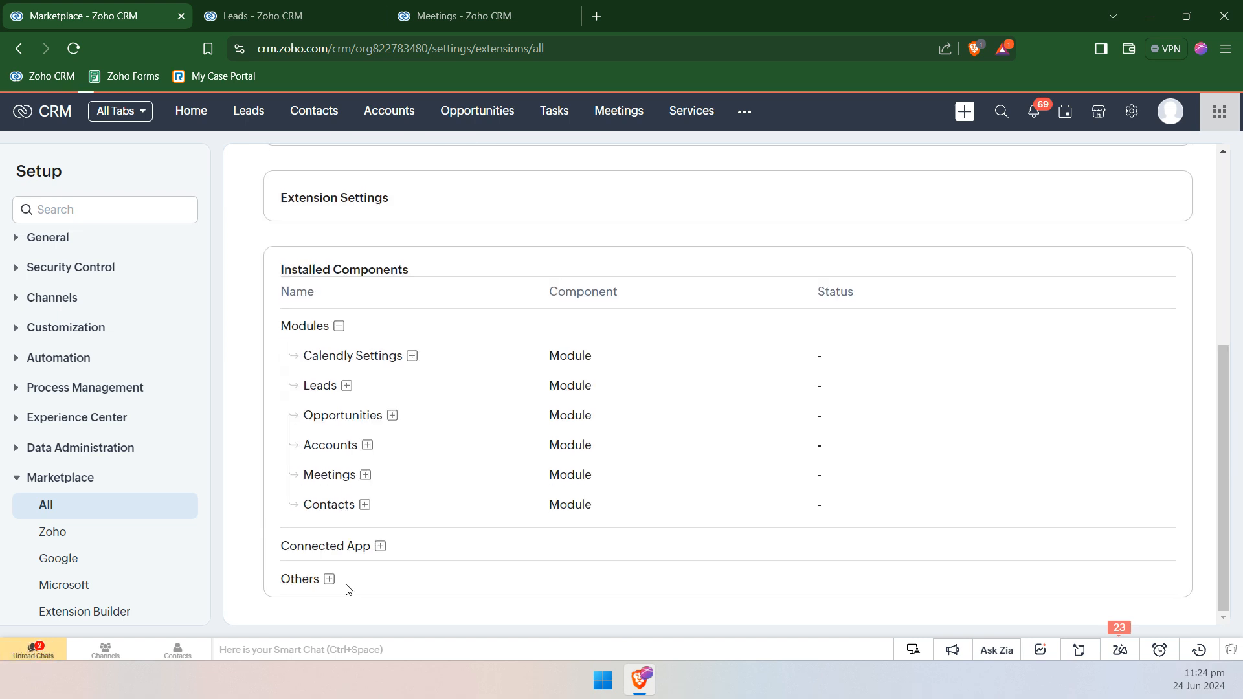
- Save the extension settings with "Skip lead creation for participant" unchecked and check the listed variable values
scroll(848, 388, up, 6)
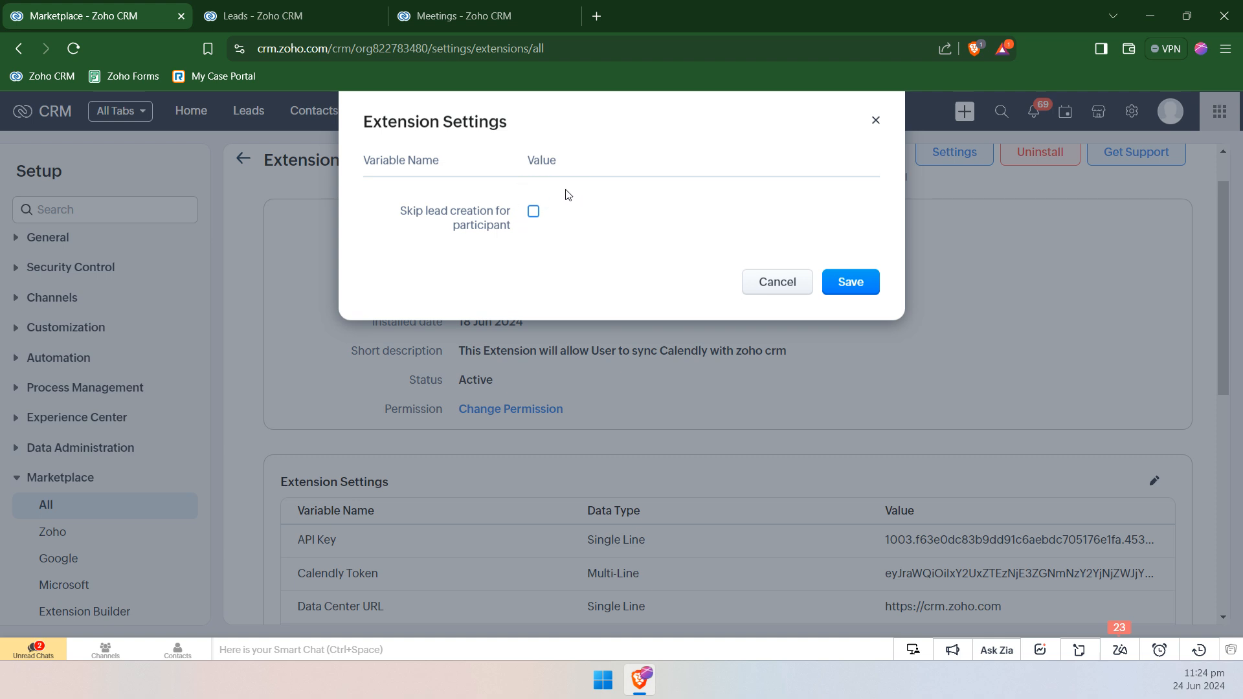
click(849, 282)
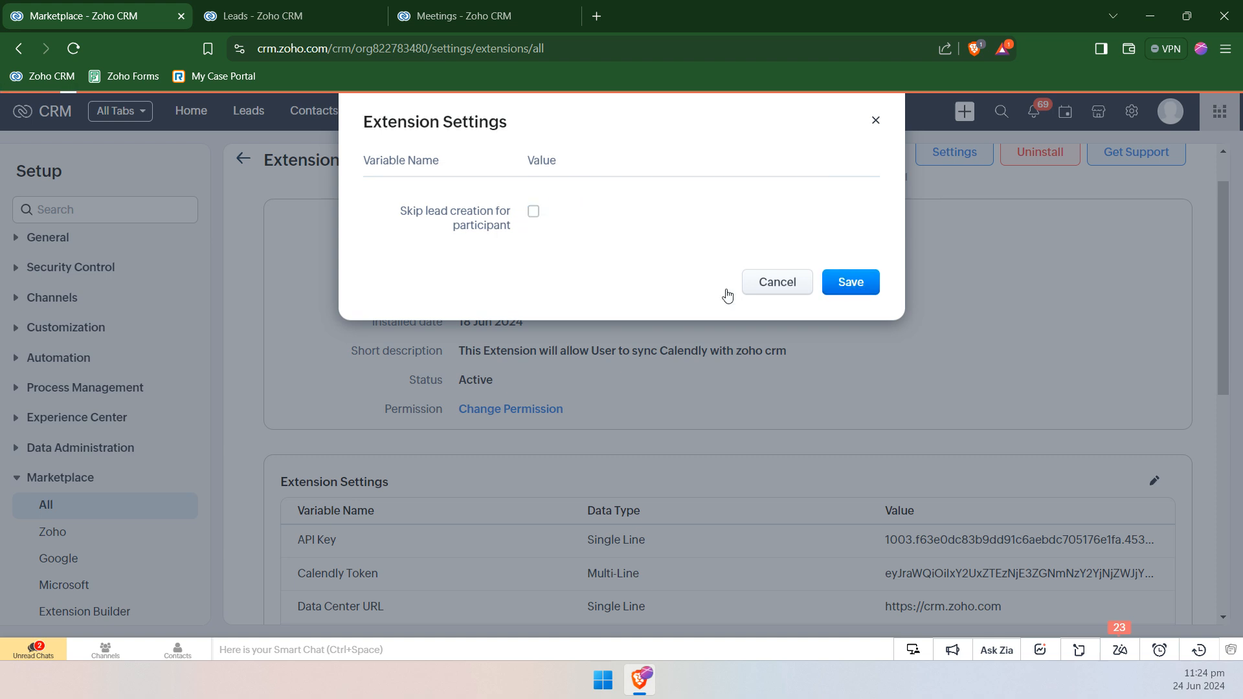
scroll(782, 290, down, 5)
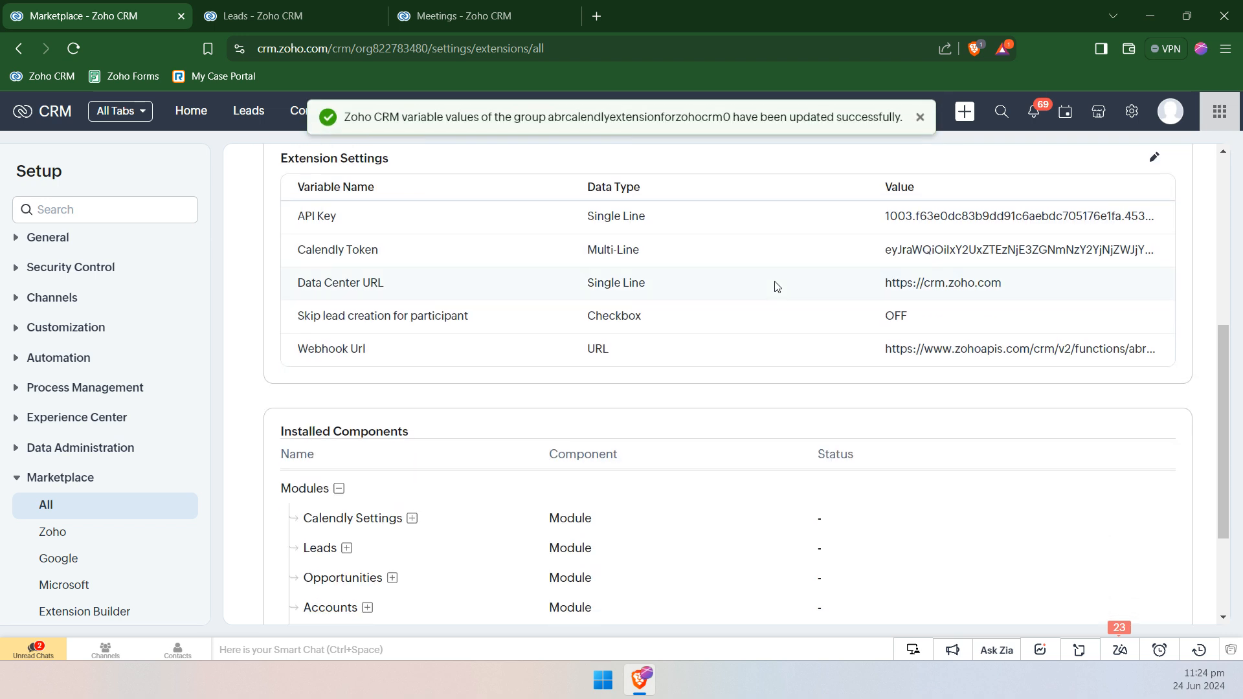
- Open the Calendly extension's settings page and select the second listed user for User Events
scroll(777, 287, up, 6)
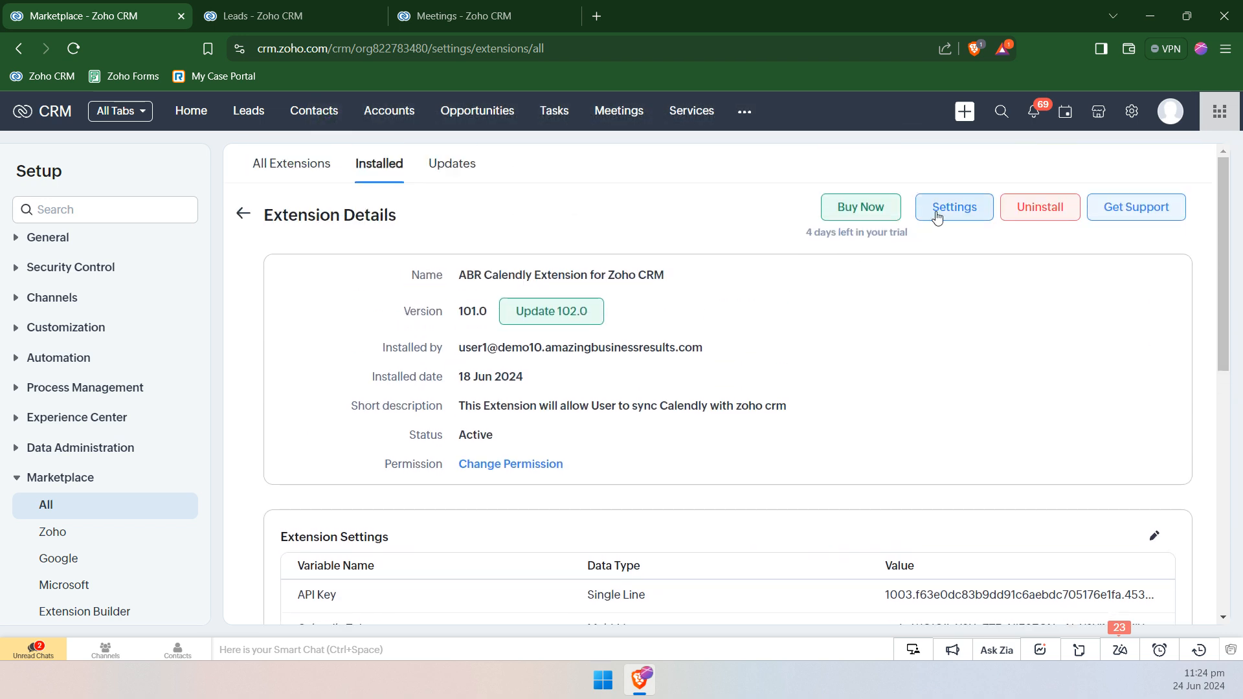
click(936, 218)
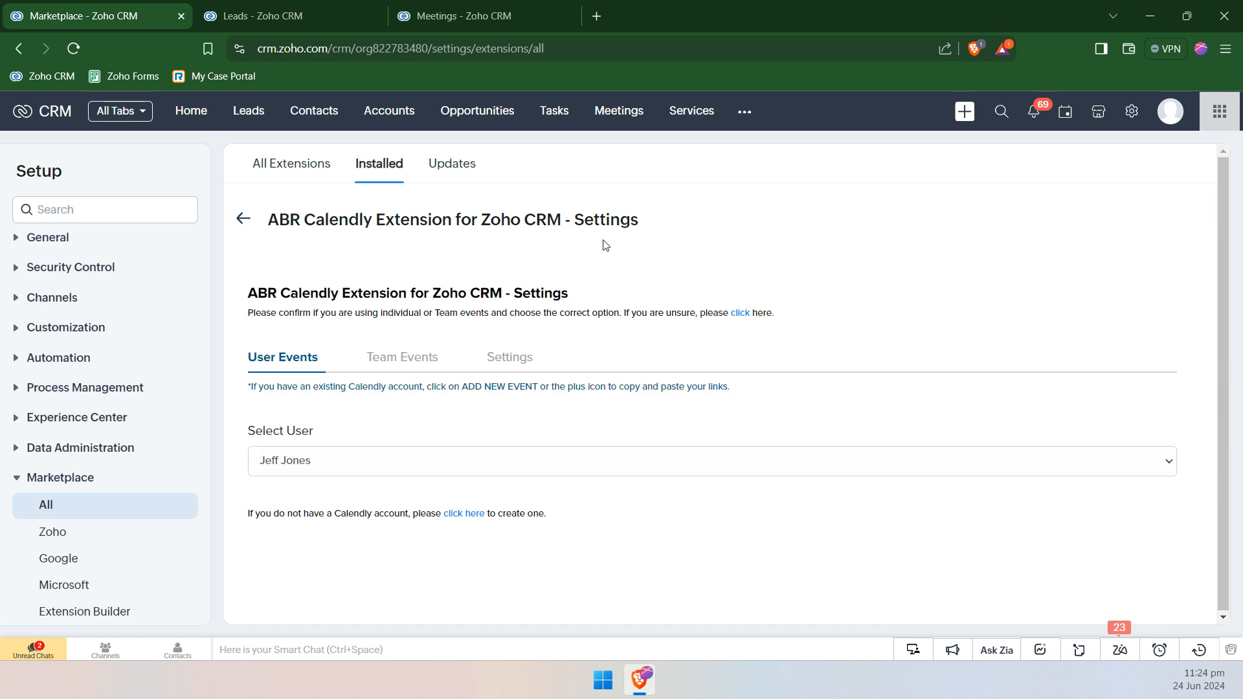
scroll(666, 302, down, 1)
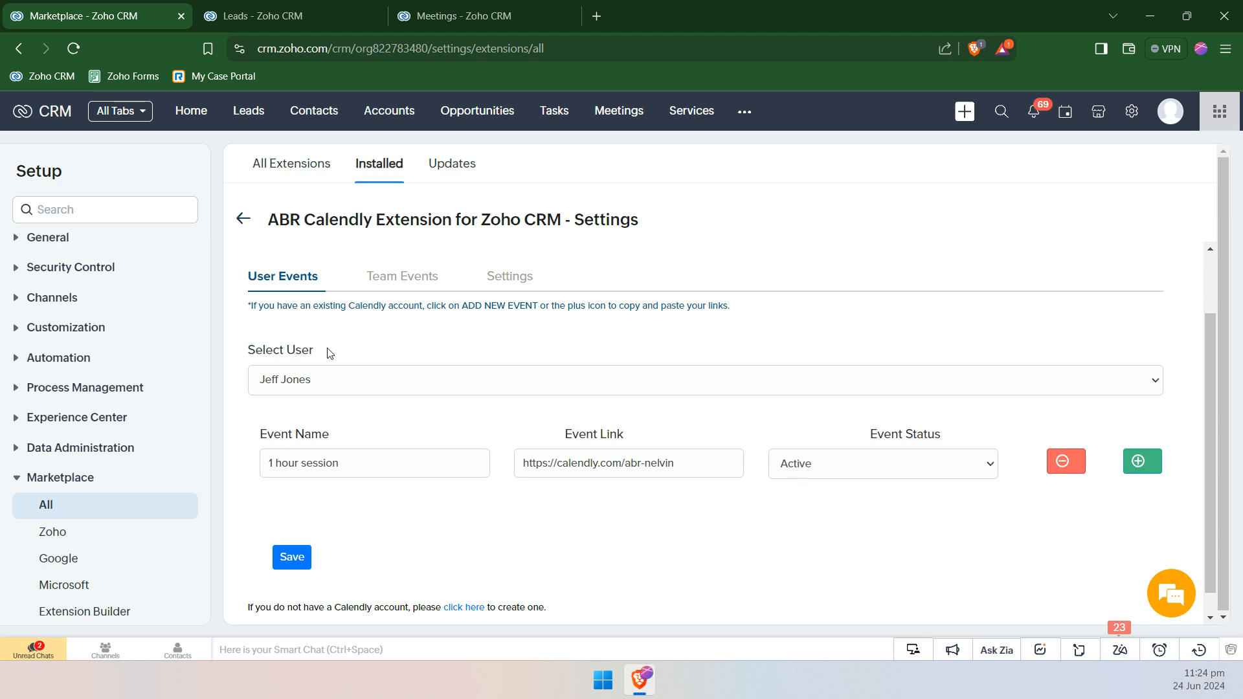
click(348, 382)
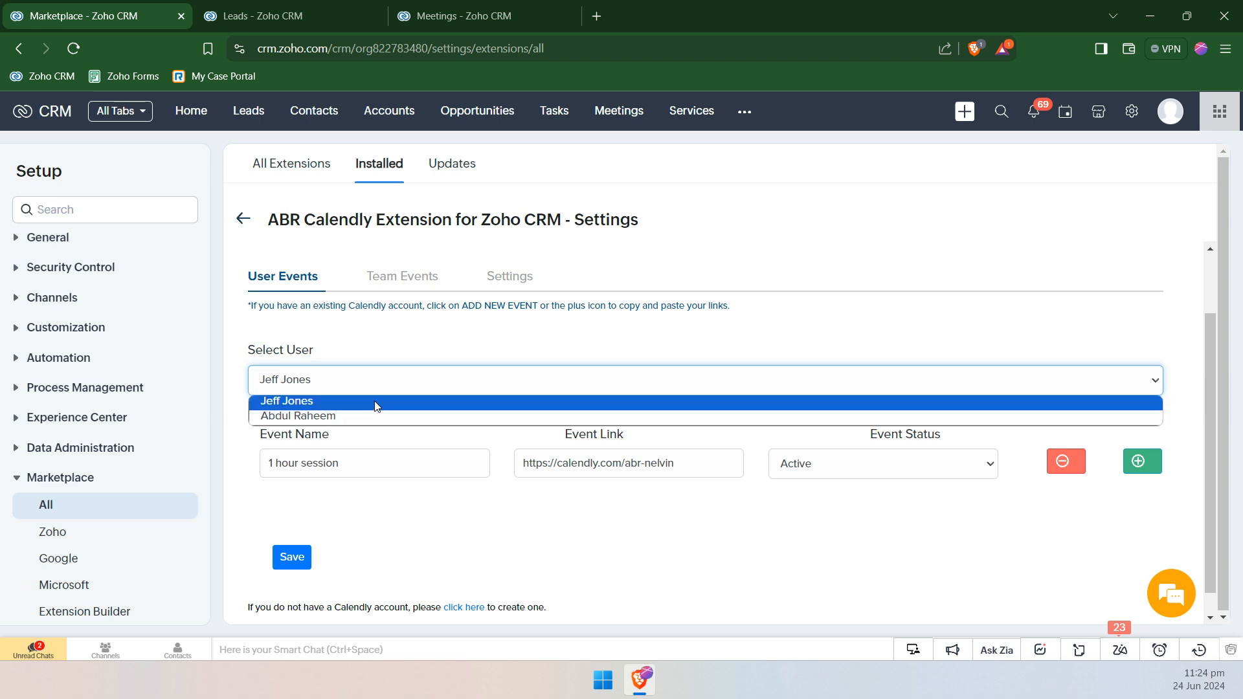
click(365, 415)
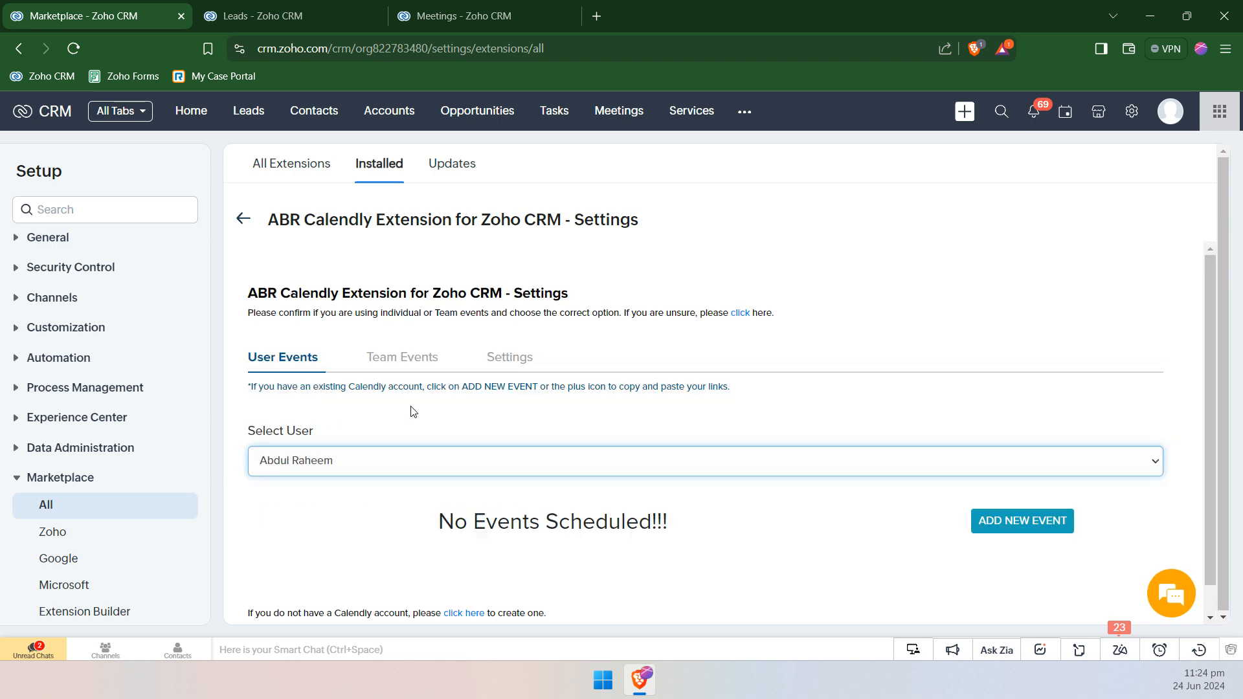
- Add a new event entry for the selected user and prepare to fill in its event link
scroll(565, 405, down, 1)
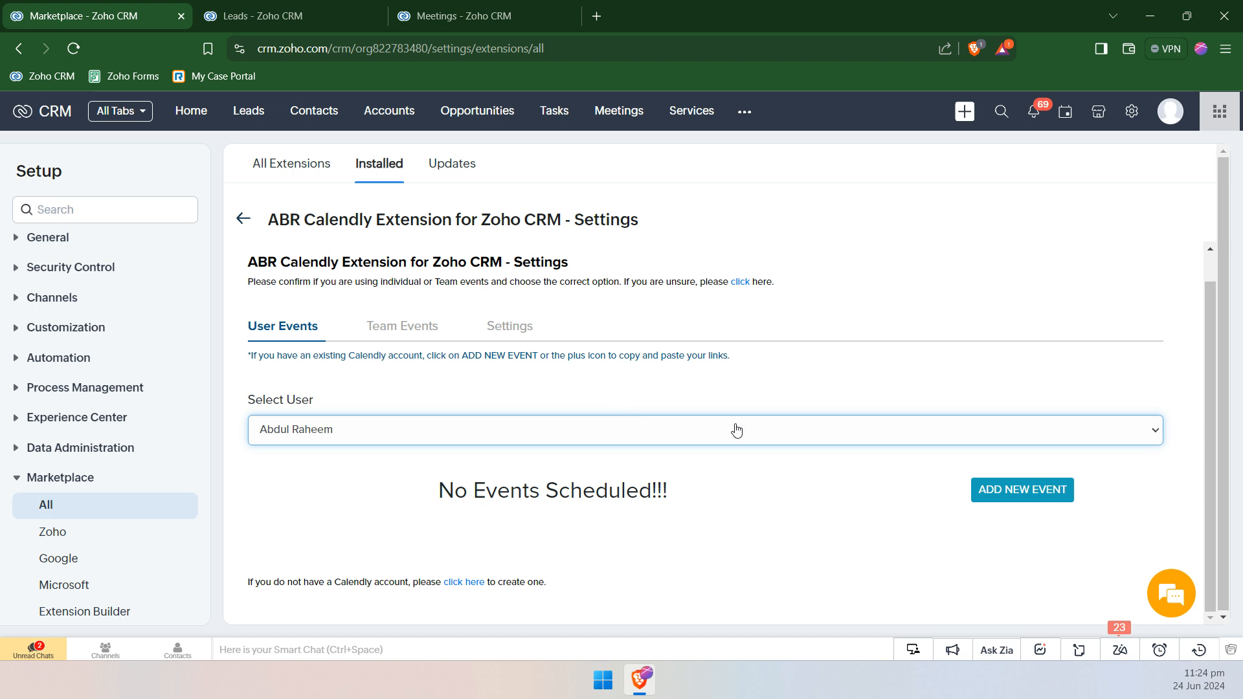
click(1048, 504)
scroll(545, 464, down, 3)
click(328, 448)
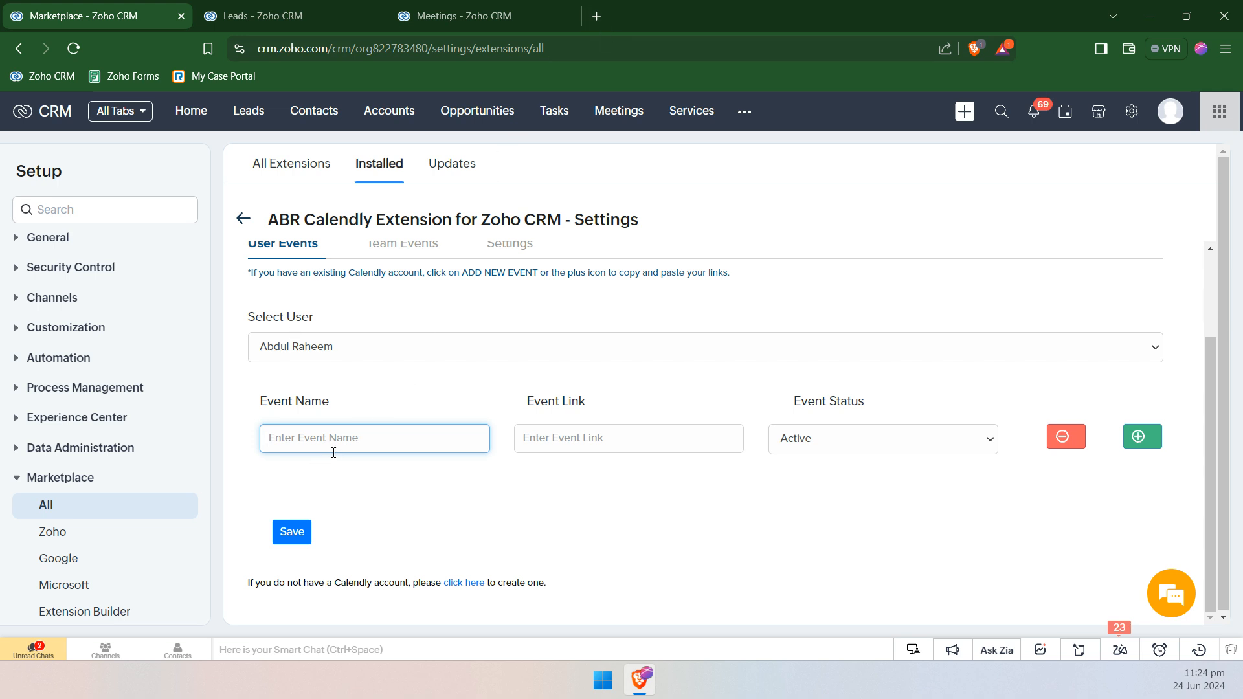
click(590, 436)
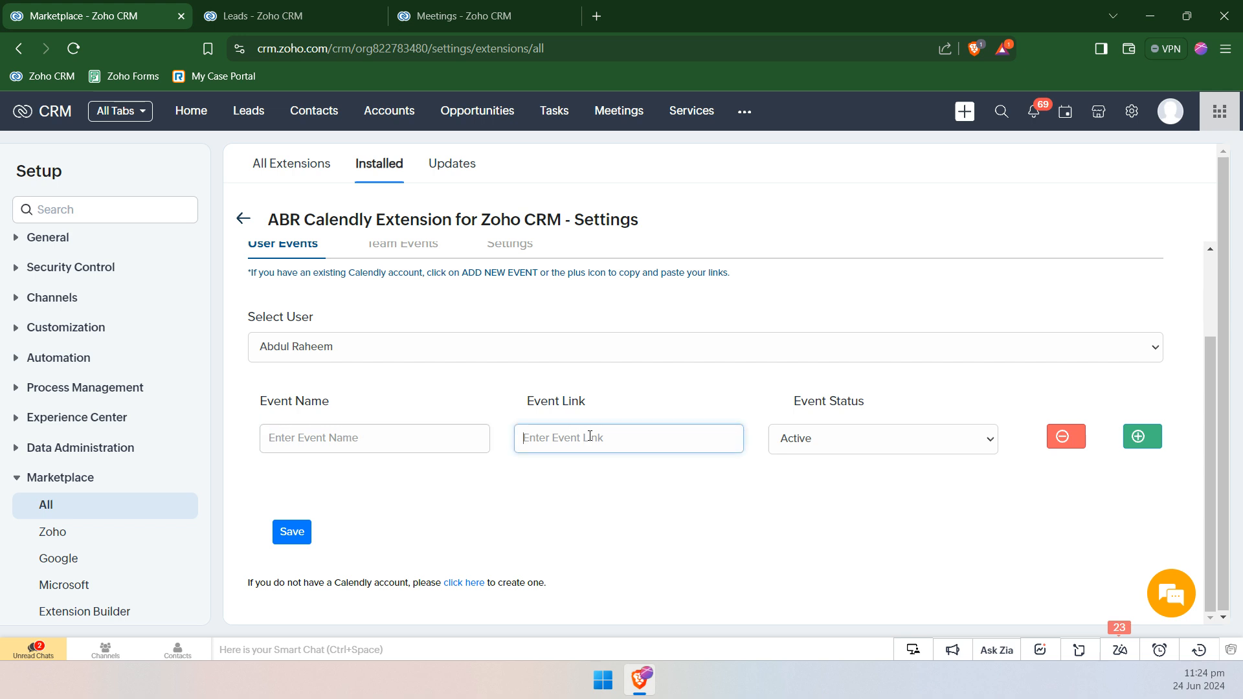
- Open the Calendly account in a new browser tab and copy the link of the 1 Hour Session event type
click(600, 17)
text(calen)
key(Return)
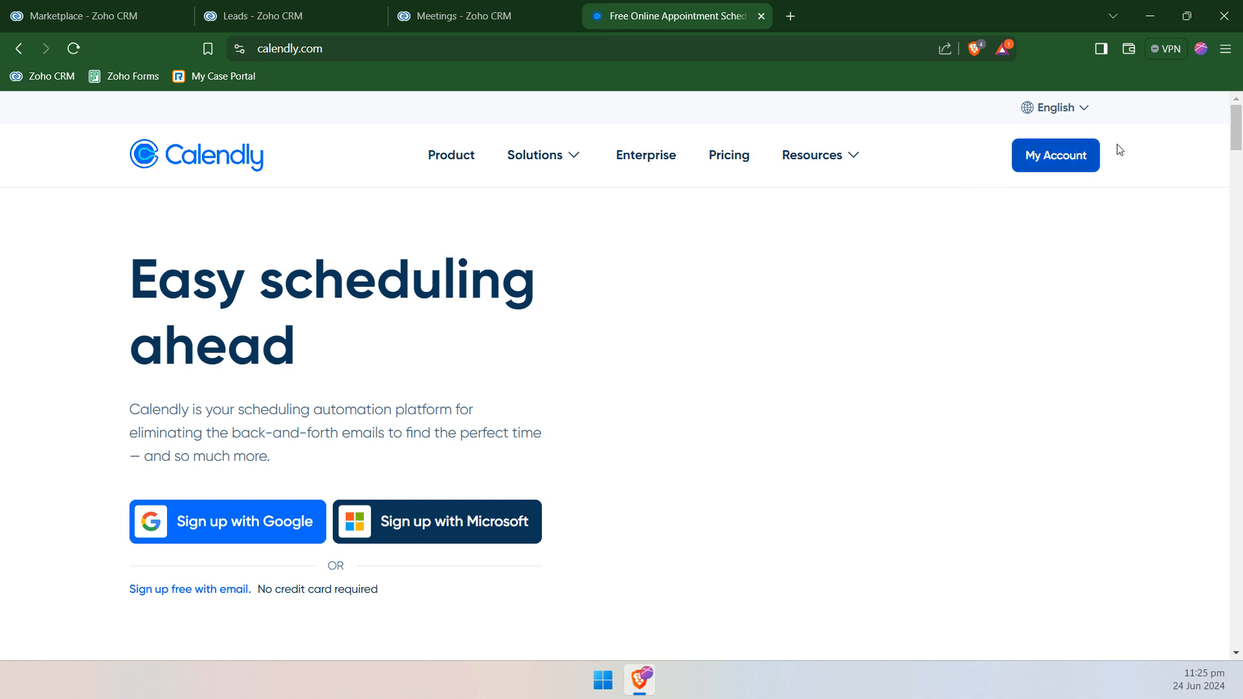
click(1059, 157)
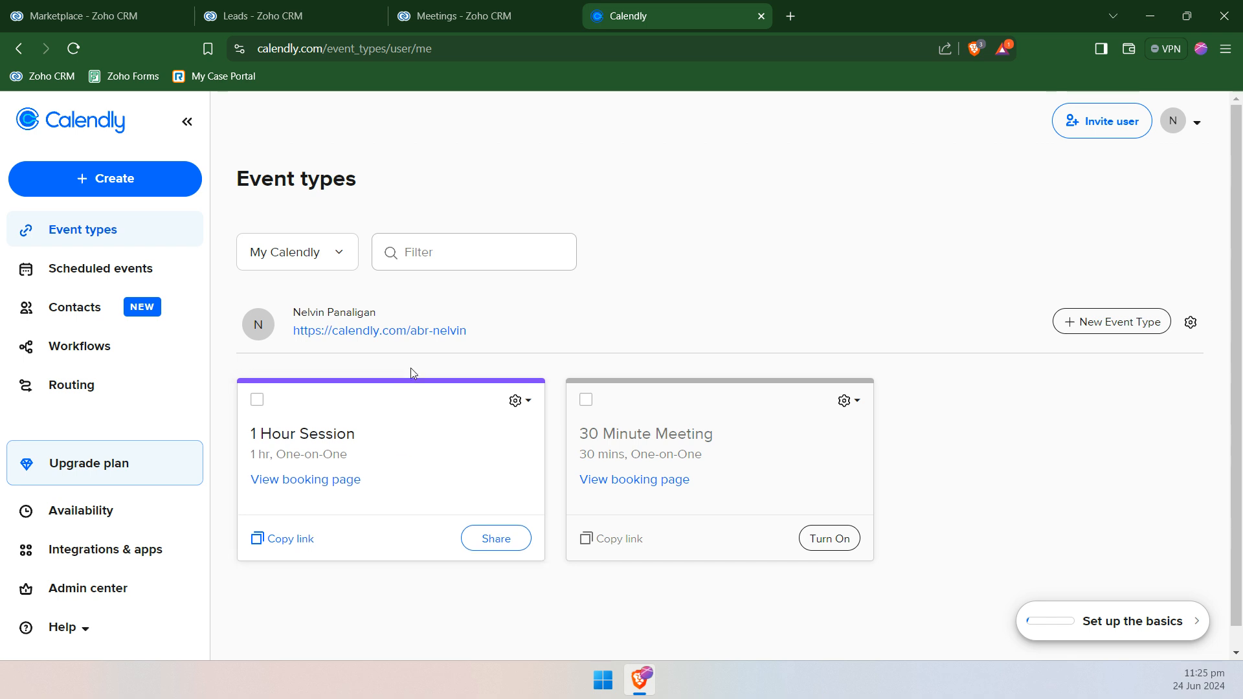
click(402, 448)
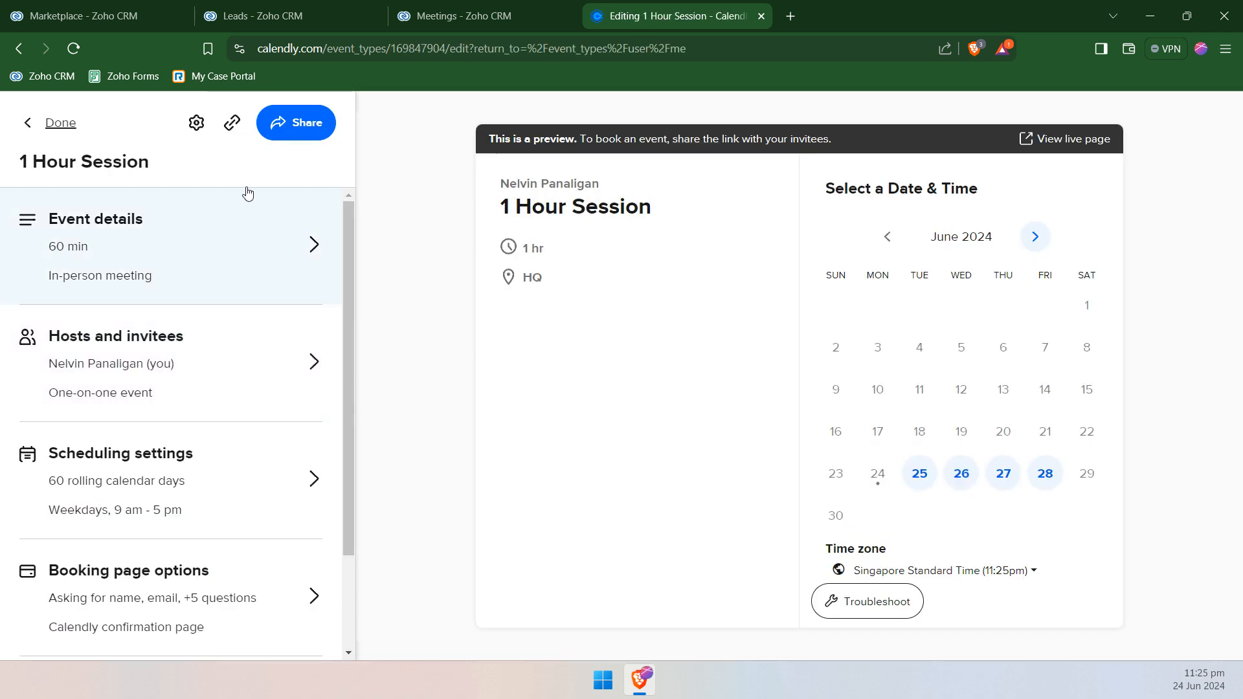
click(231, 134)
- Return to the Zoho CRM extension settings, paste the copied booking link as the event link, and keep the event status Active
key(ctrl+1)
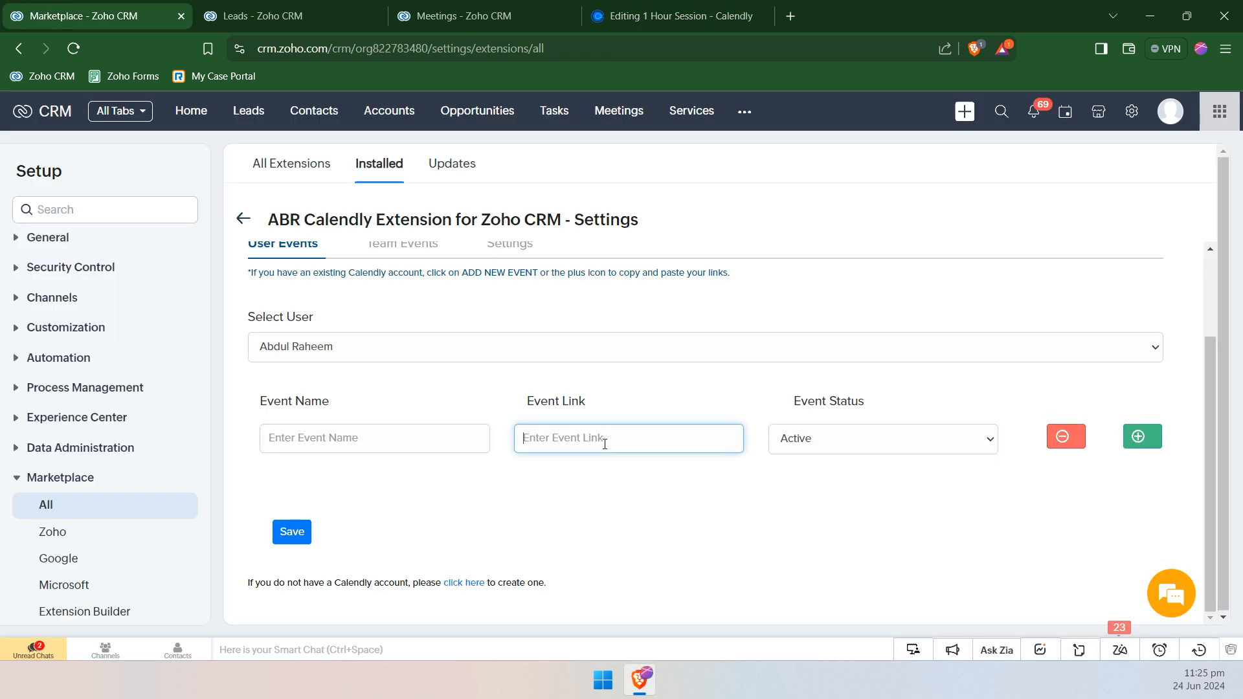
key(ctrl+v)
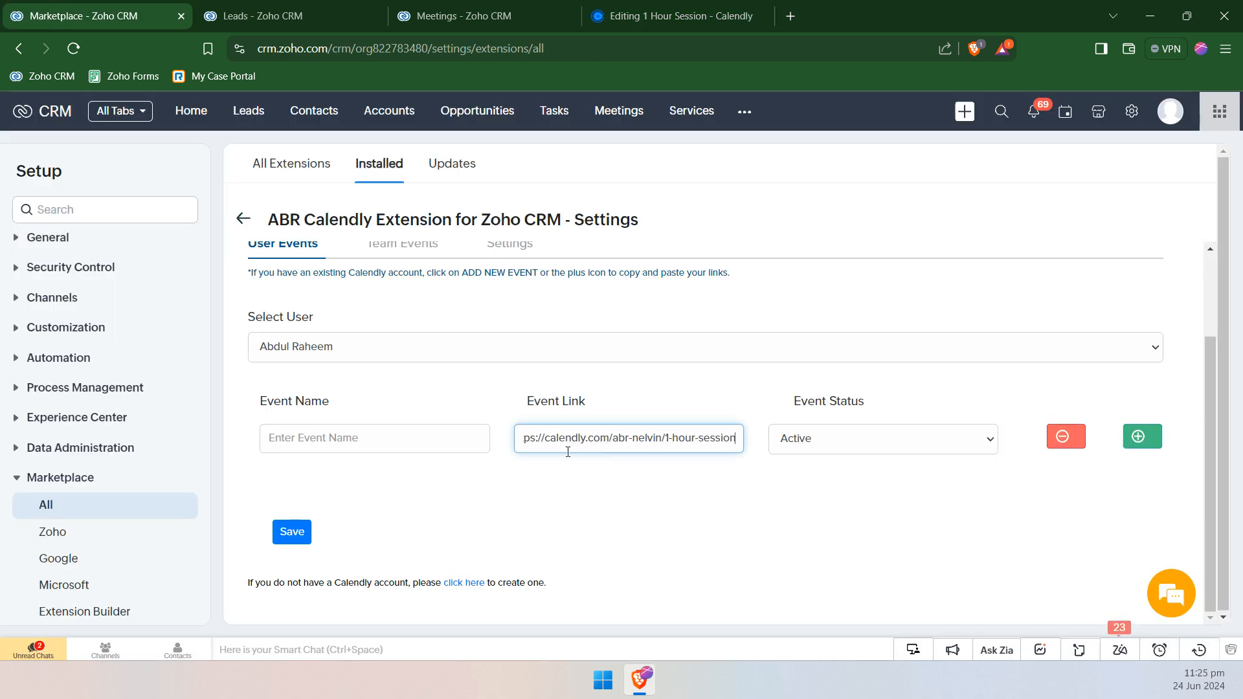
click(315, 445)
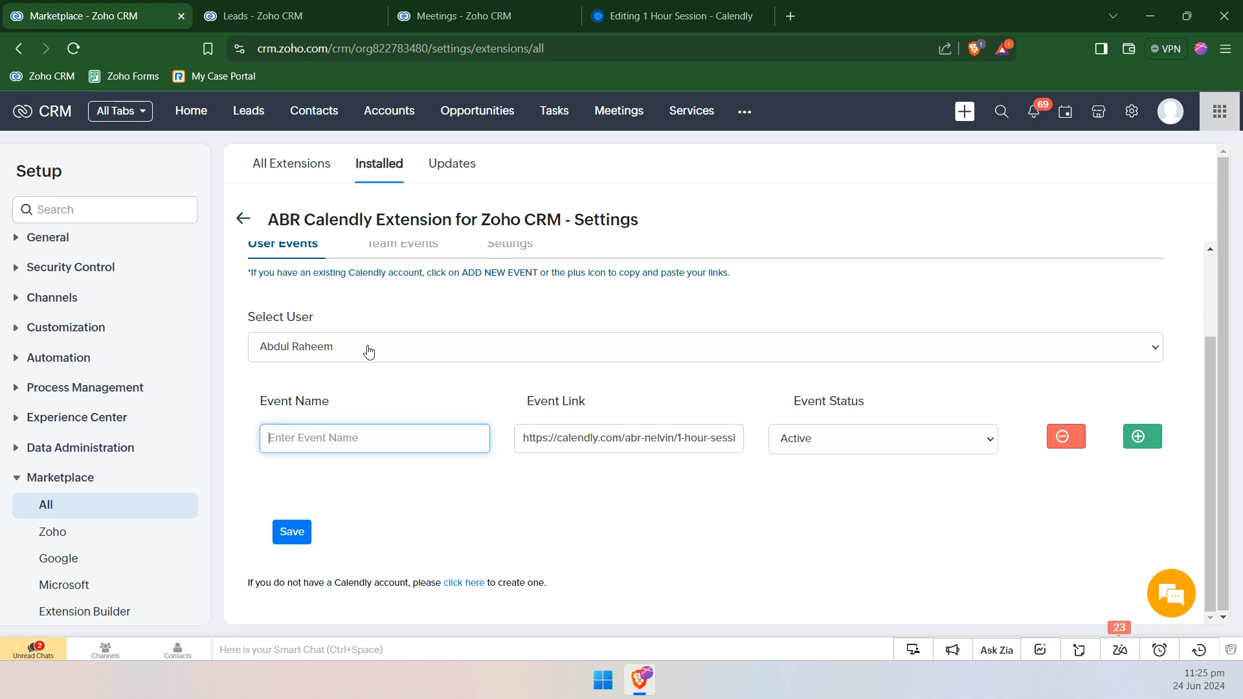
click(855, 445)
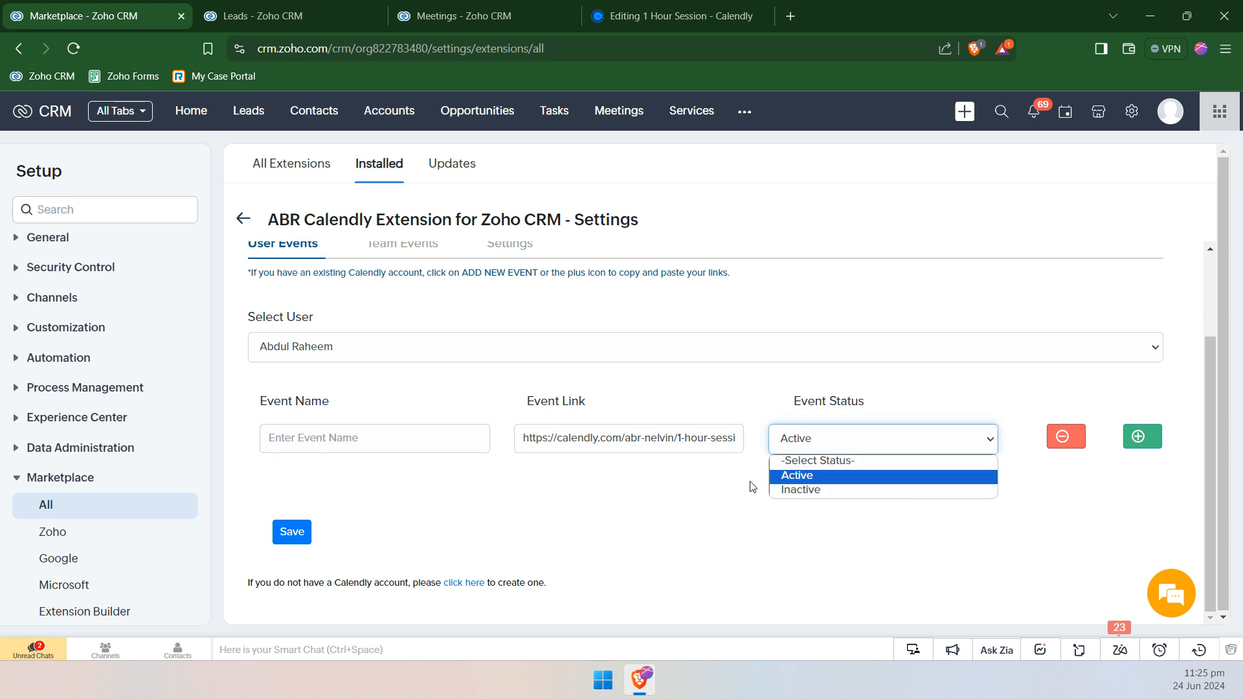
click(956, 391)
- Name the event "1 hour session", save it, and dismiss the status message
click(363, 437)
text(1 hour session)
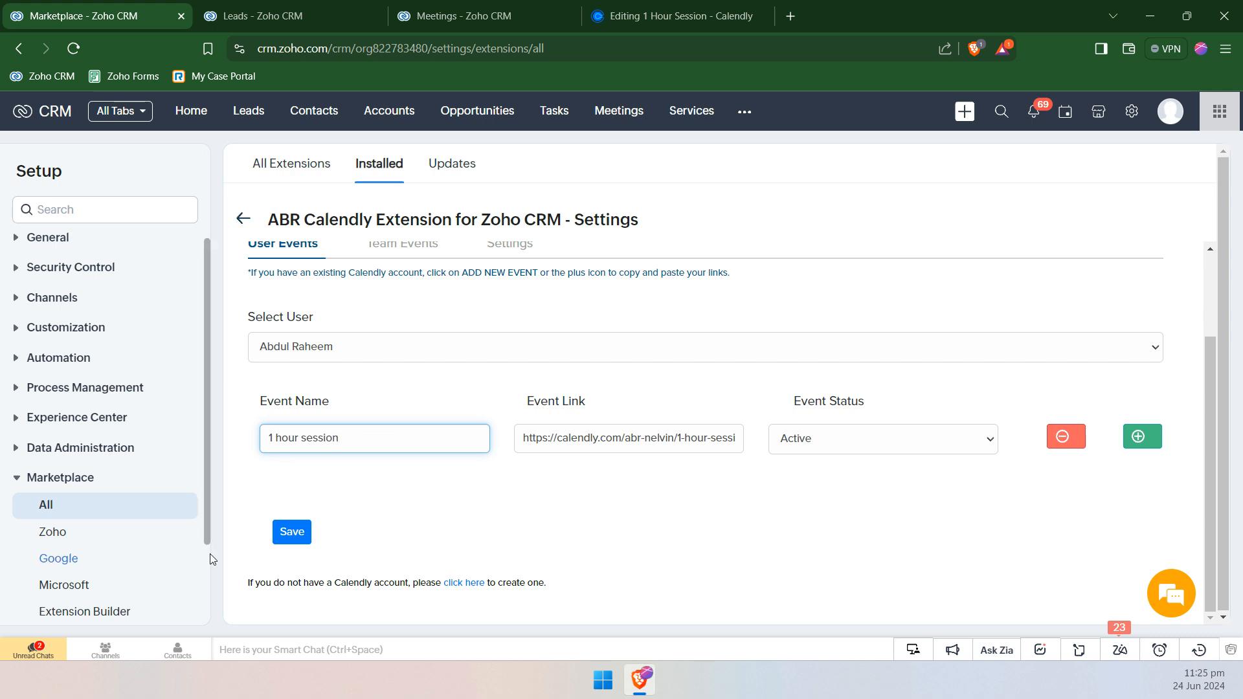
click(292, 532)
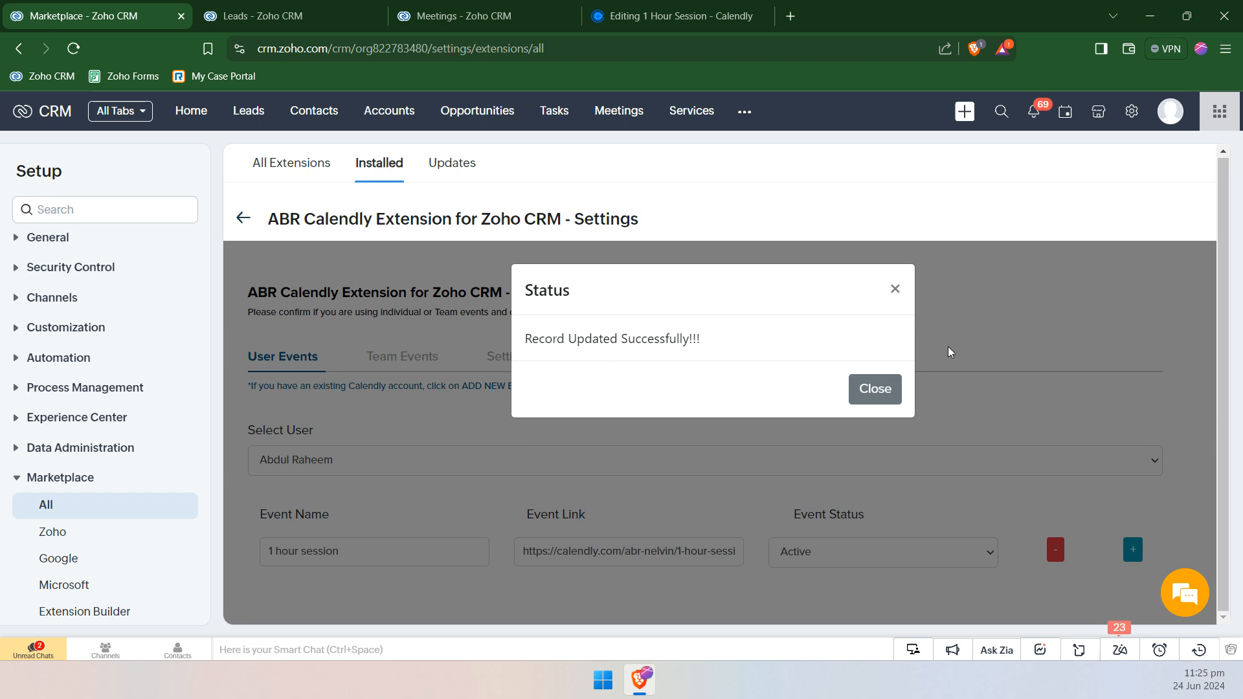
click(875, 388)
- Switch User Events back to the first listed user and review that user's event entry and the available users
click(314, 467)
click(316, 485)
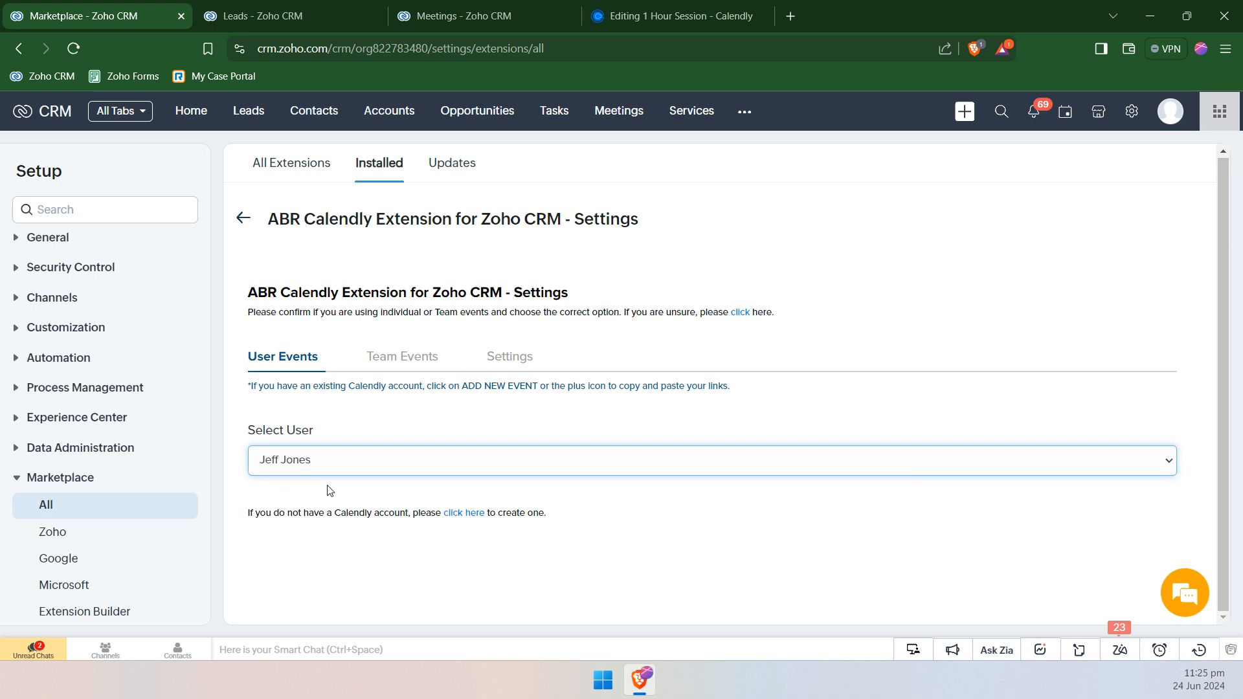
scroll(362, 453, down, 1)
click(318, 381)
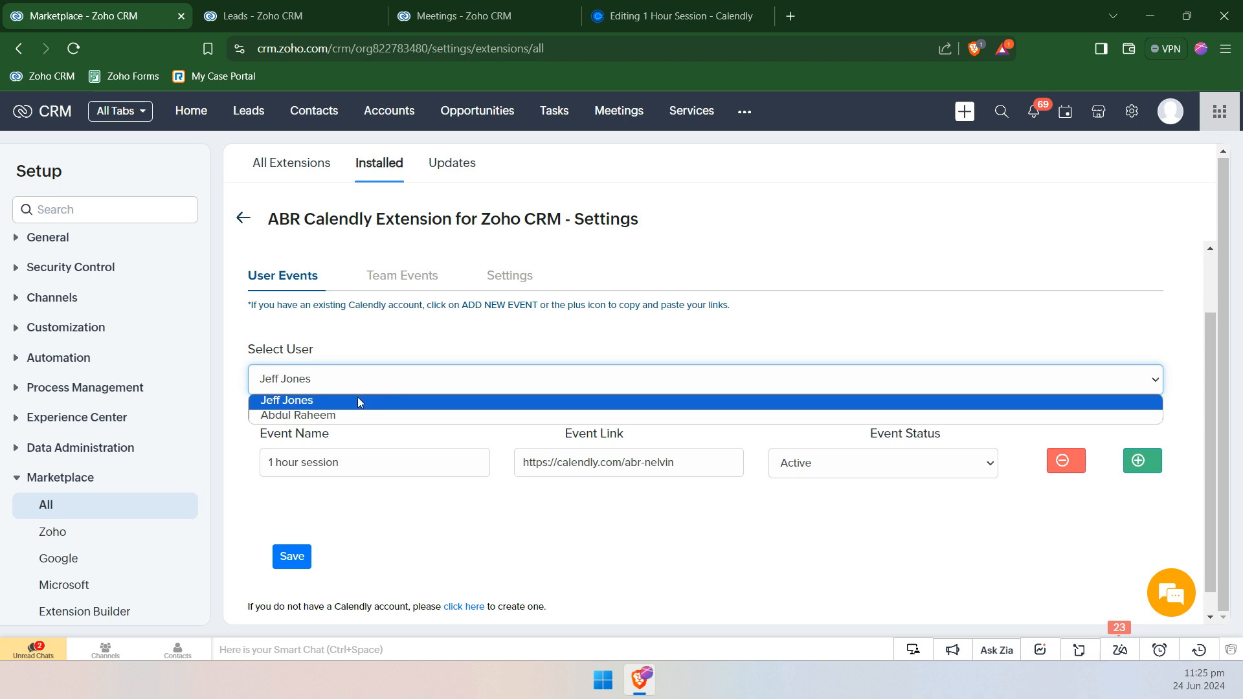
click(413, 437)
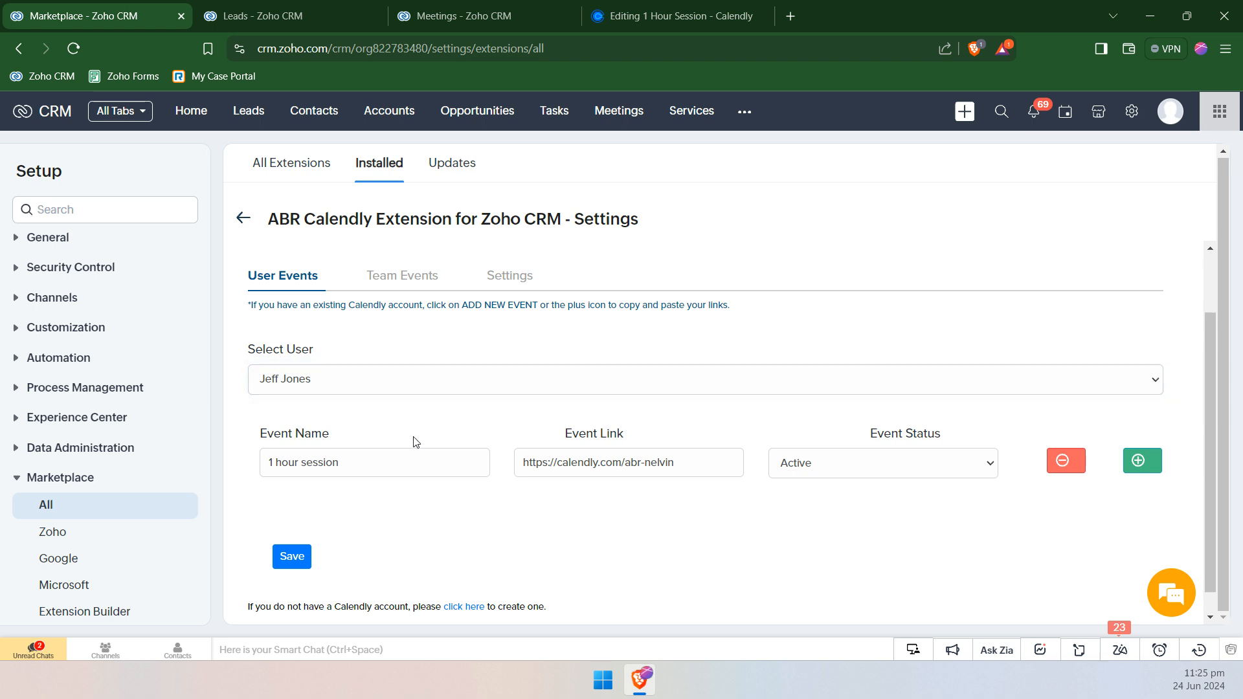
scroll(349, 420, down, 1)
scroll(389, 431, up, 1)
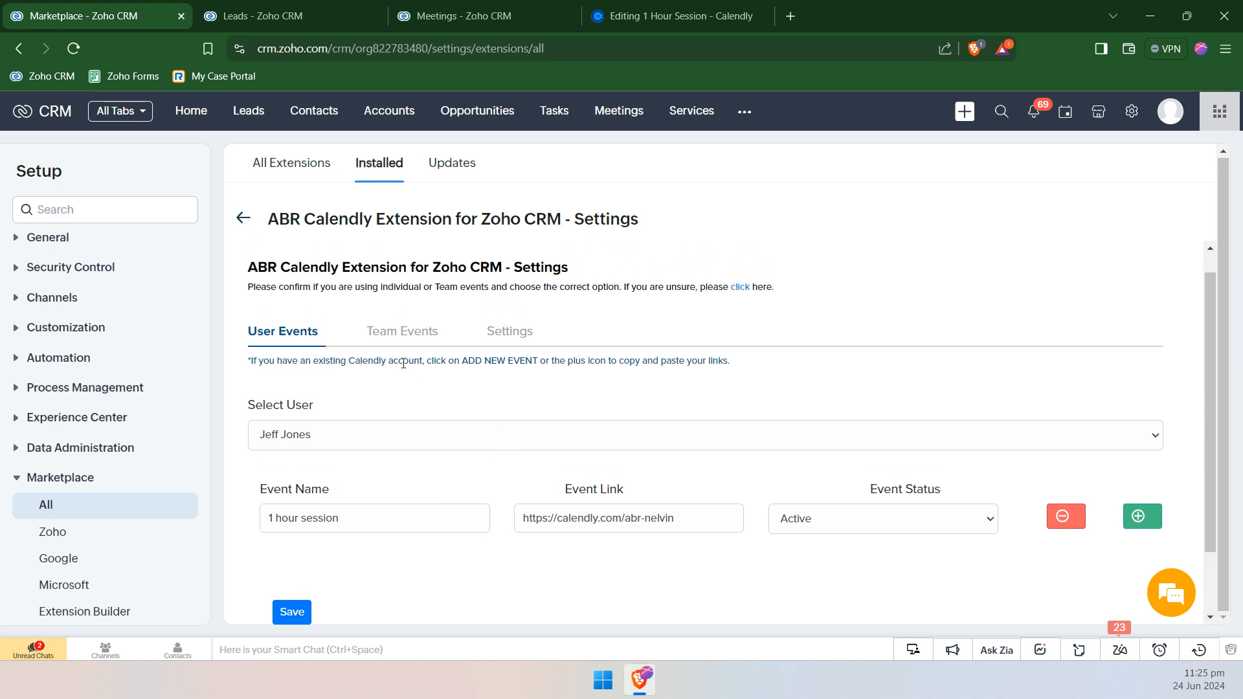
- View the extension's Team Events, followed by its token, data center and custom field mapping settings
click(411, 326)
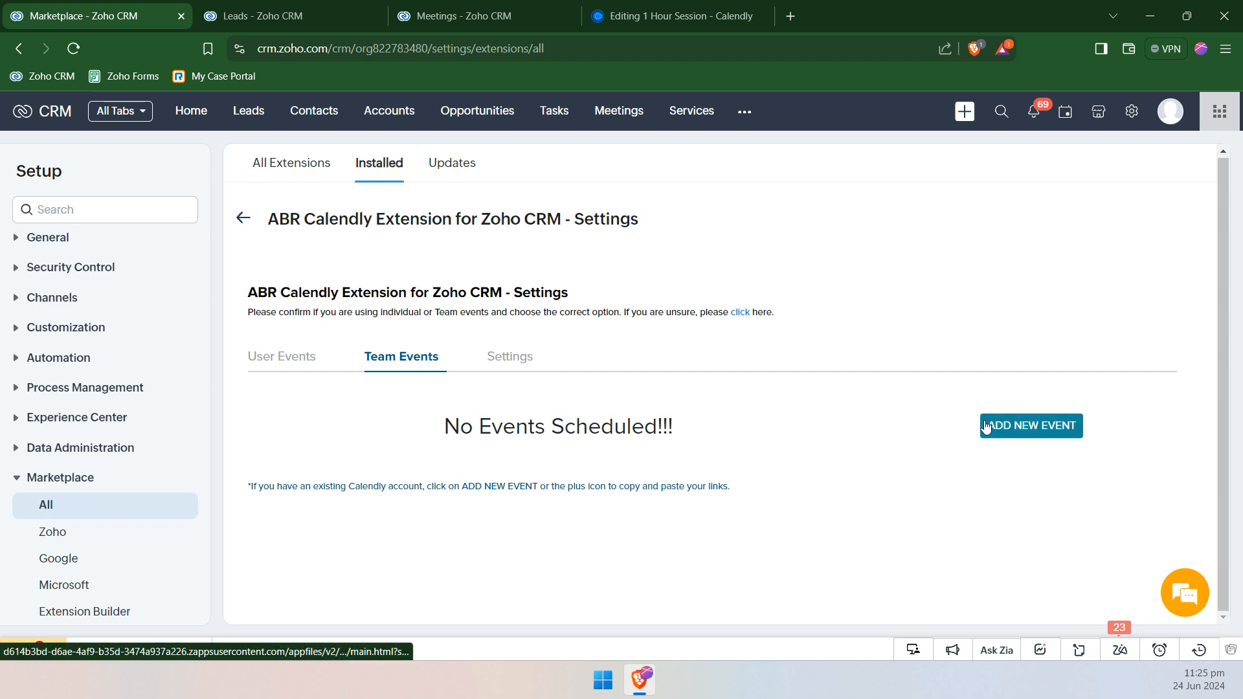
click(510, 357)
scroll(600, 347, down, 1)
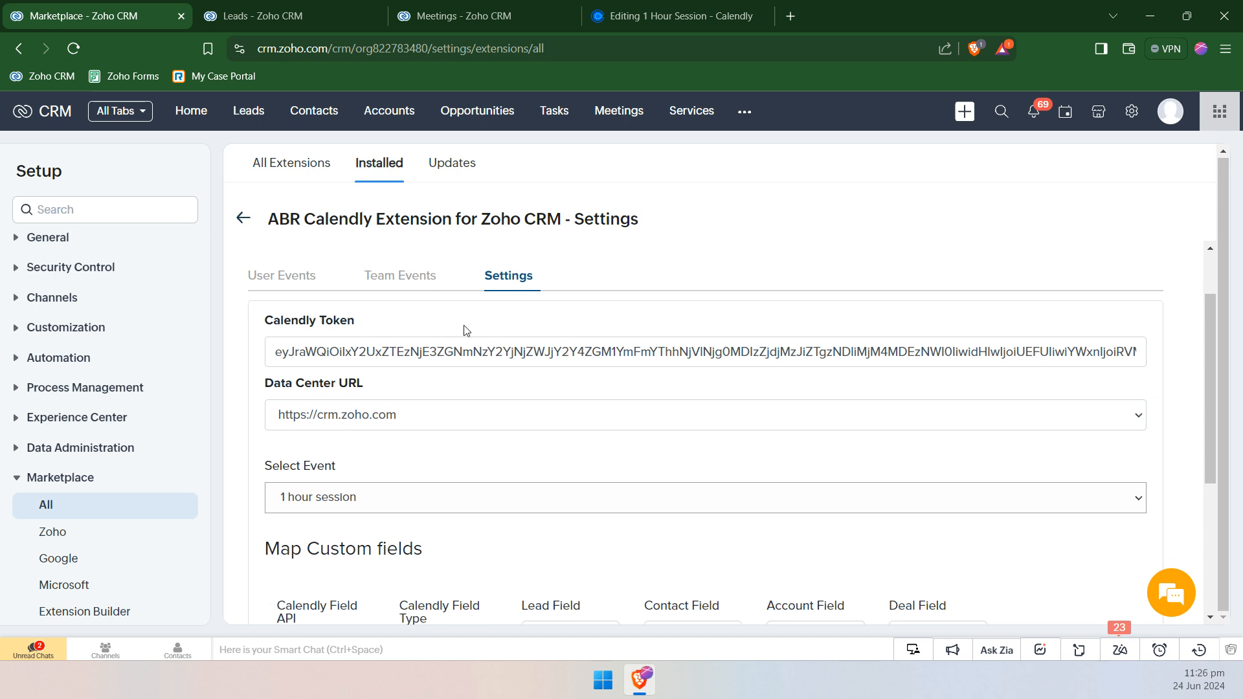
- Switch to Calendly and open the personal access tokens page of the API and webhooks integration
click(679, 16)
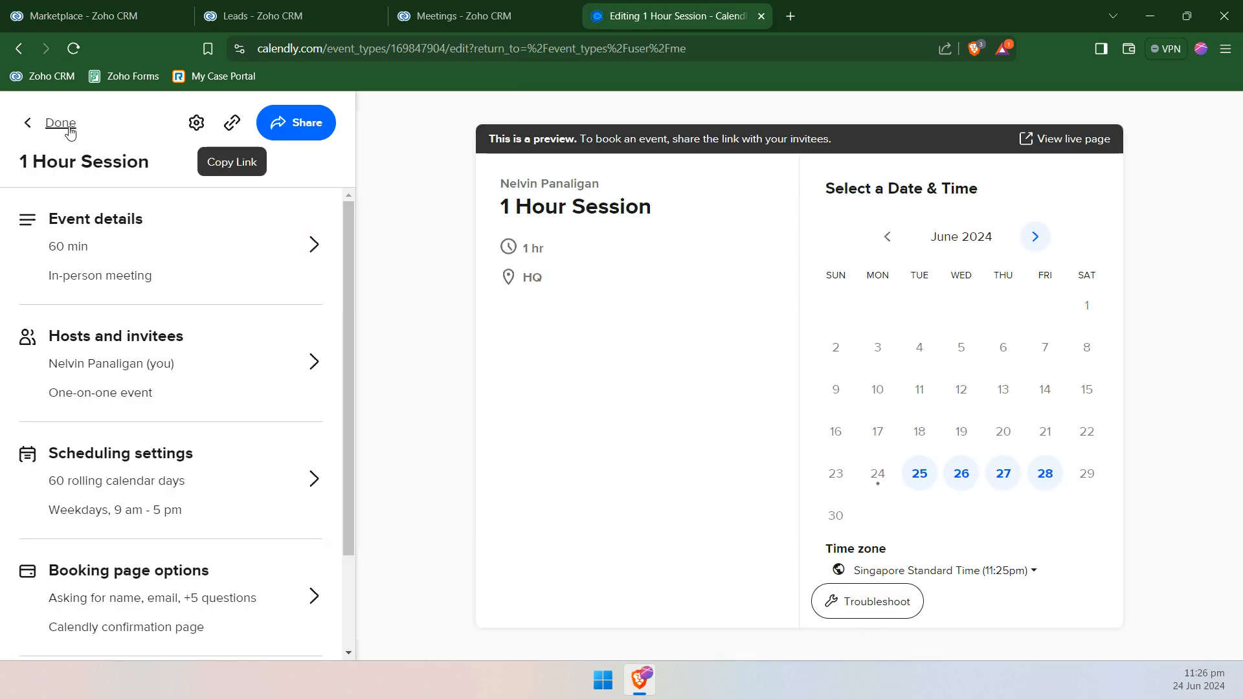
click(40, 124)
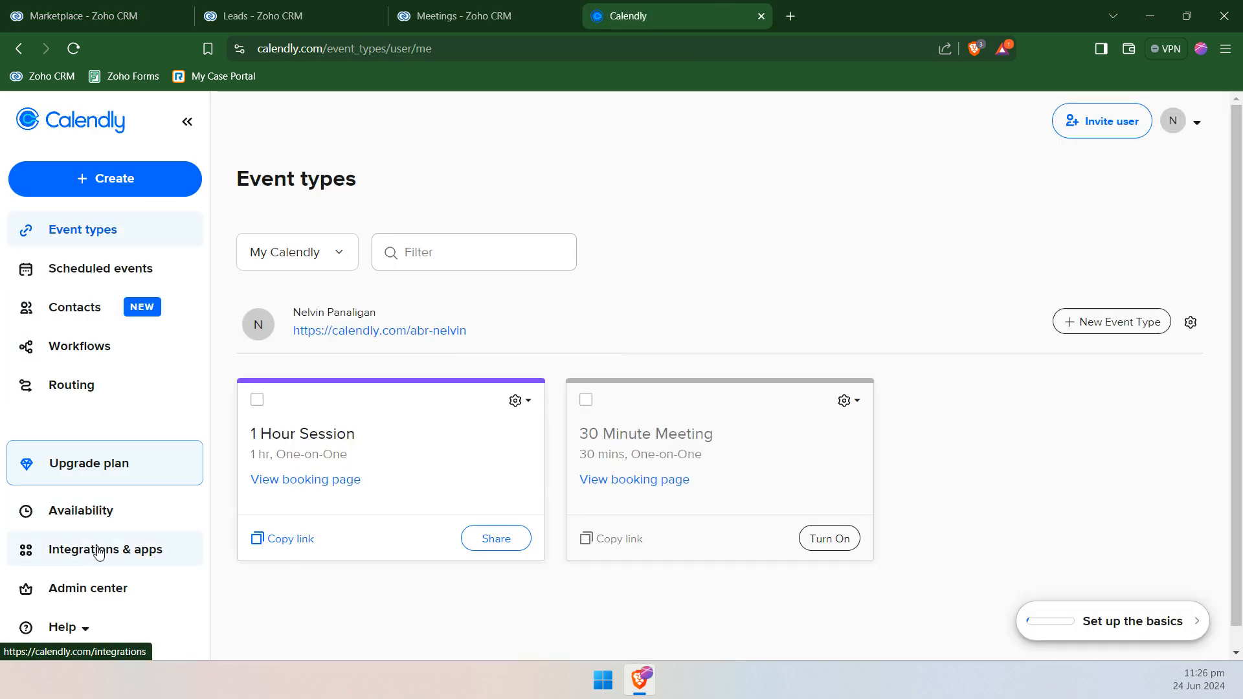
click(120, 551)
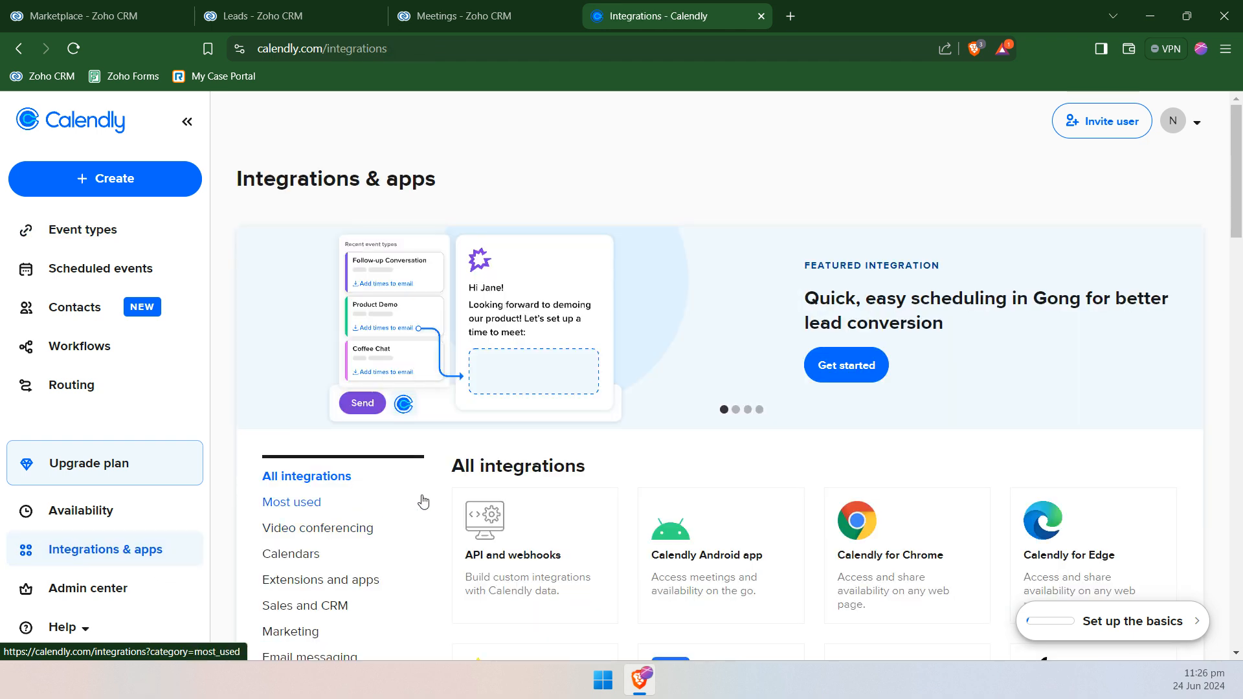
click(494, 573)
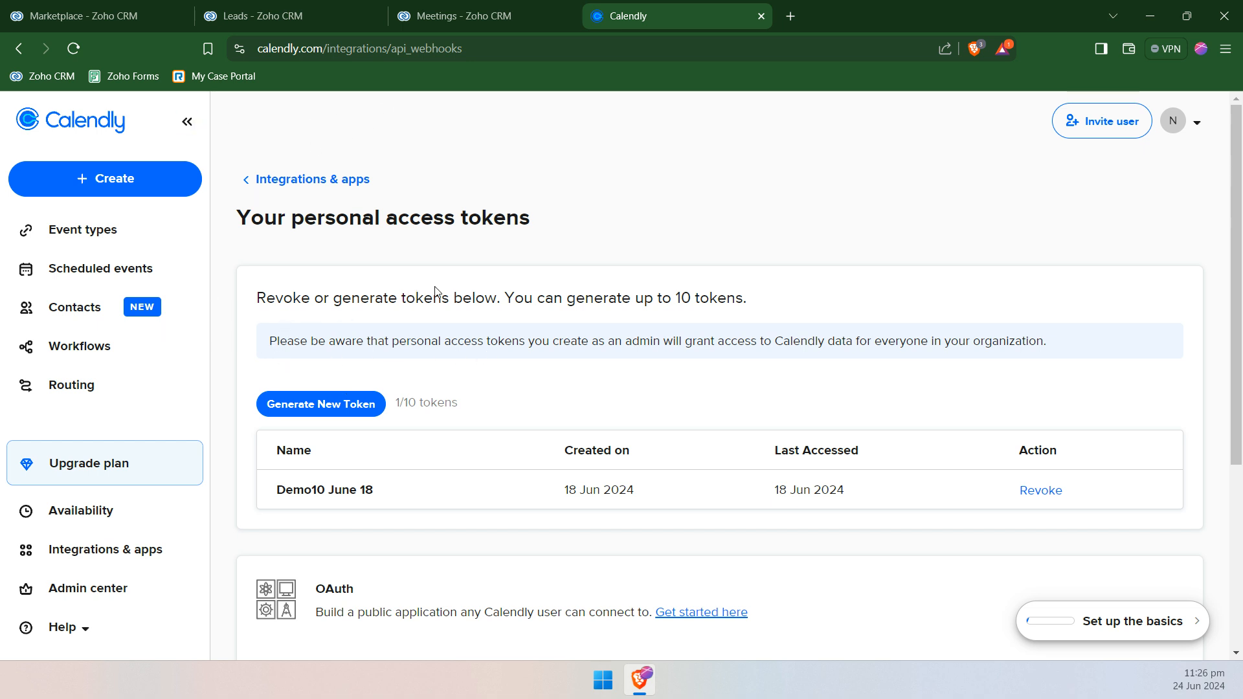
- Switch to the Zoho CRM extension settings and examine the Calendly token, the data center URL options and the custom field mapping rows
click(134, 14)
scroll(537, 373, down, 2)
scroll(536, 374, up, 3)
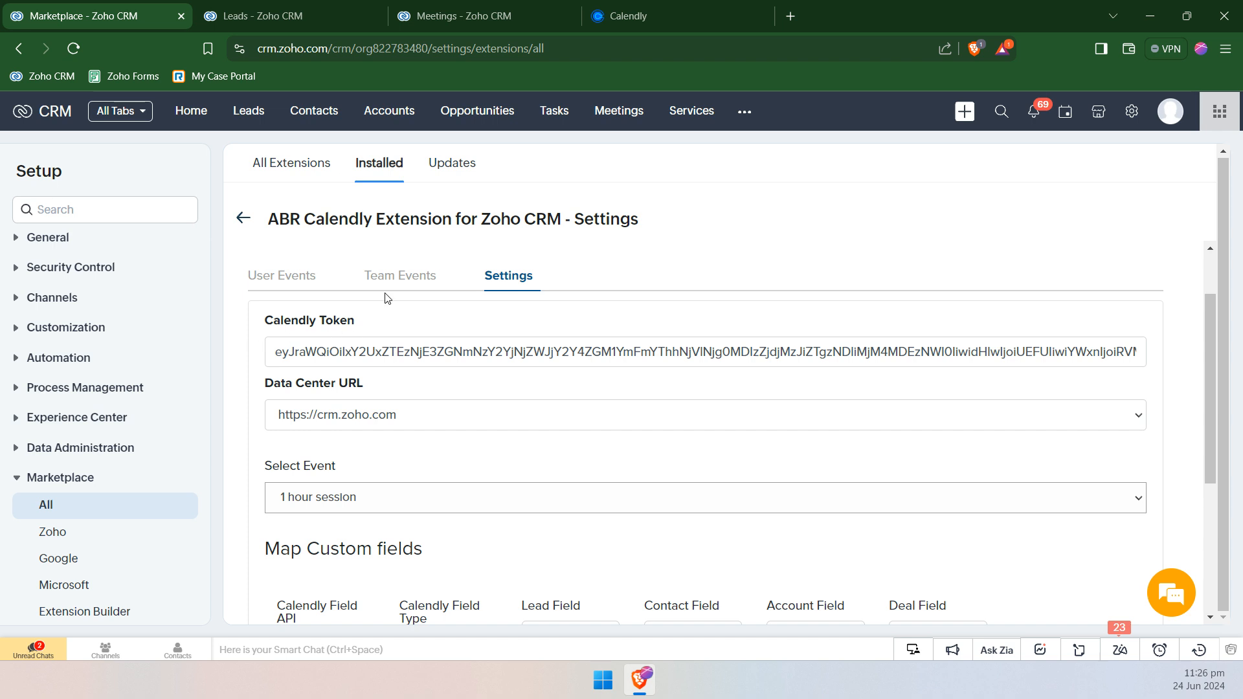
click(285, 353)
click(421, 420)
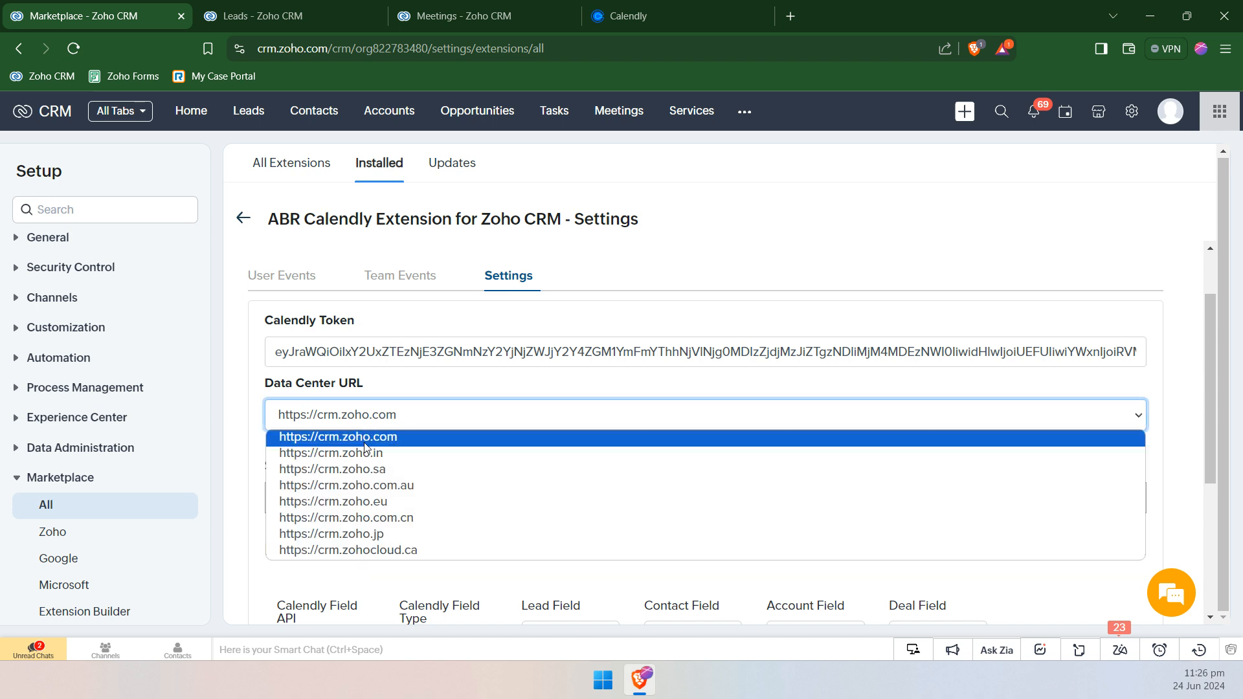
click(480, 390)
scroll(492, 385, down, 1)
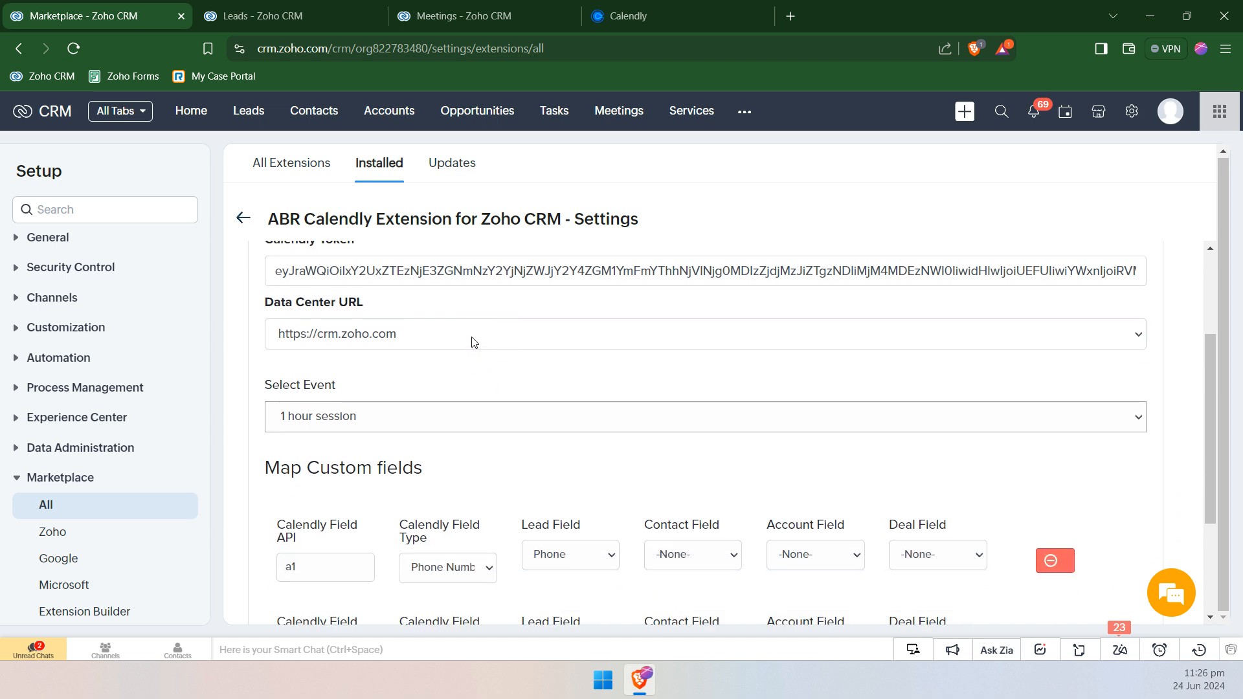
scroll(447, 361, down, 1)
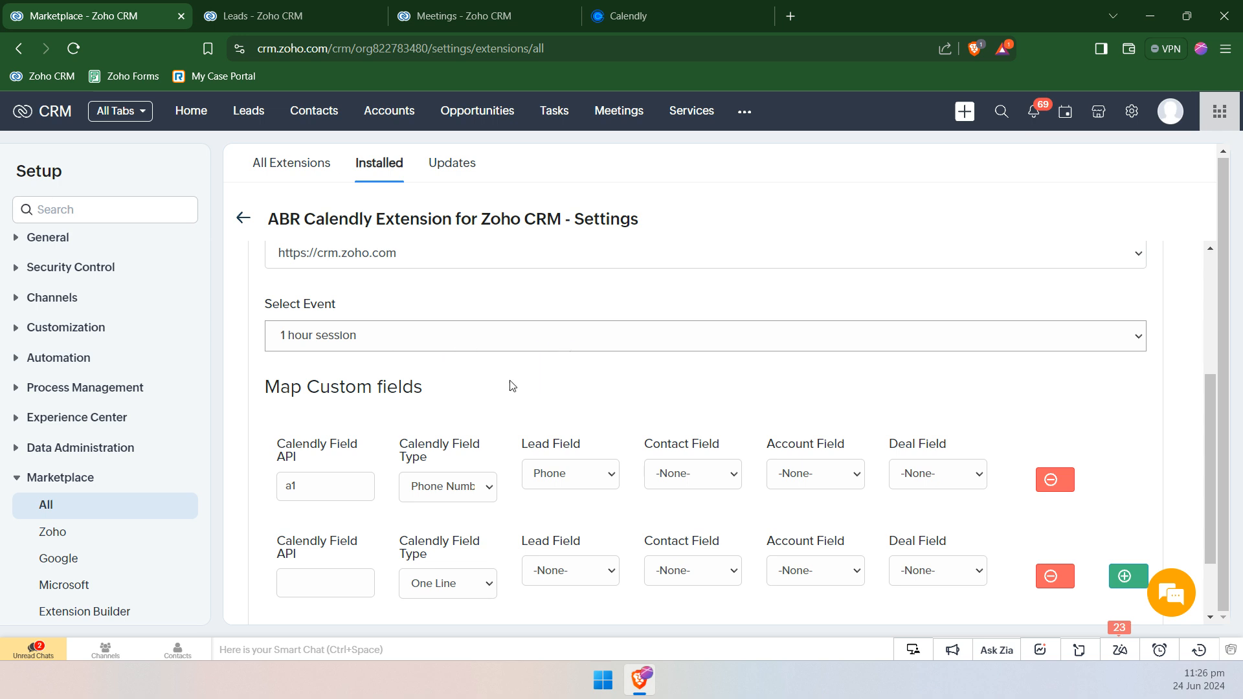
scroll(537, 391, down, 1)
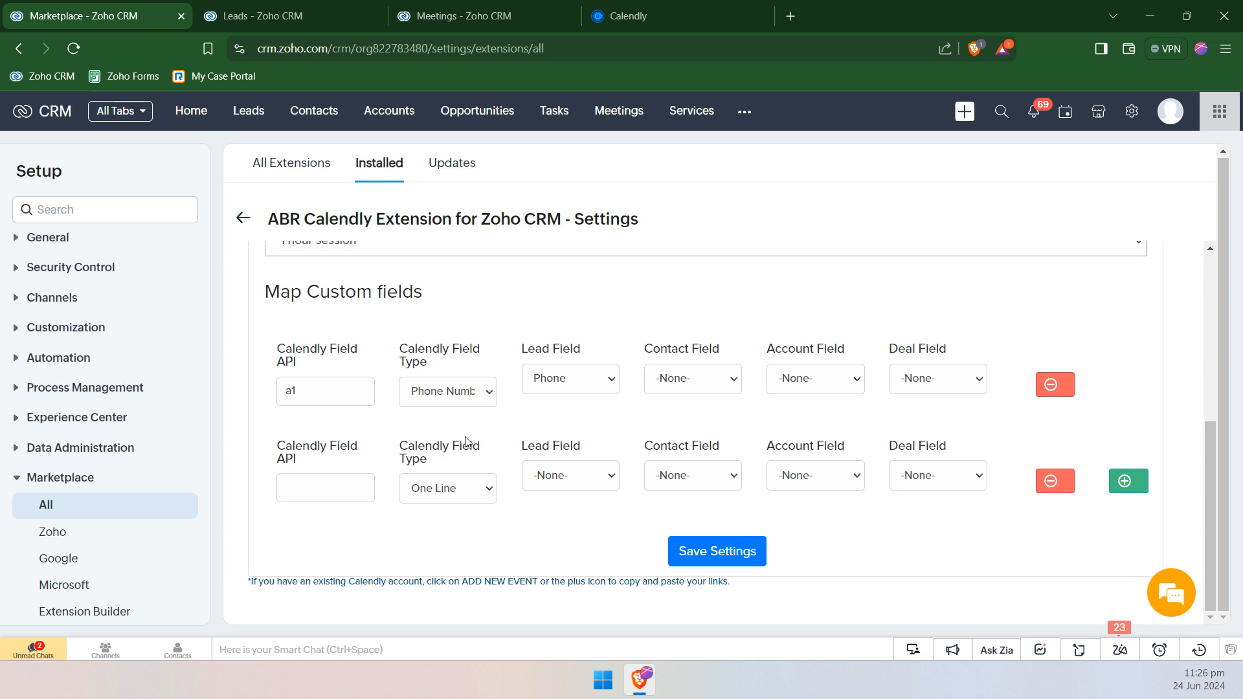
scroll(453, 327, up, 1)
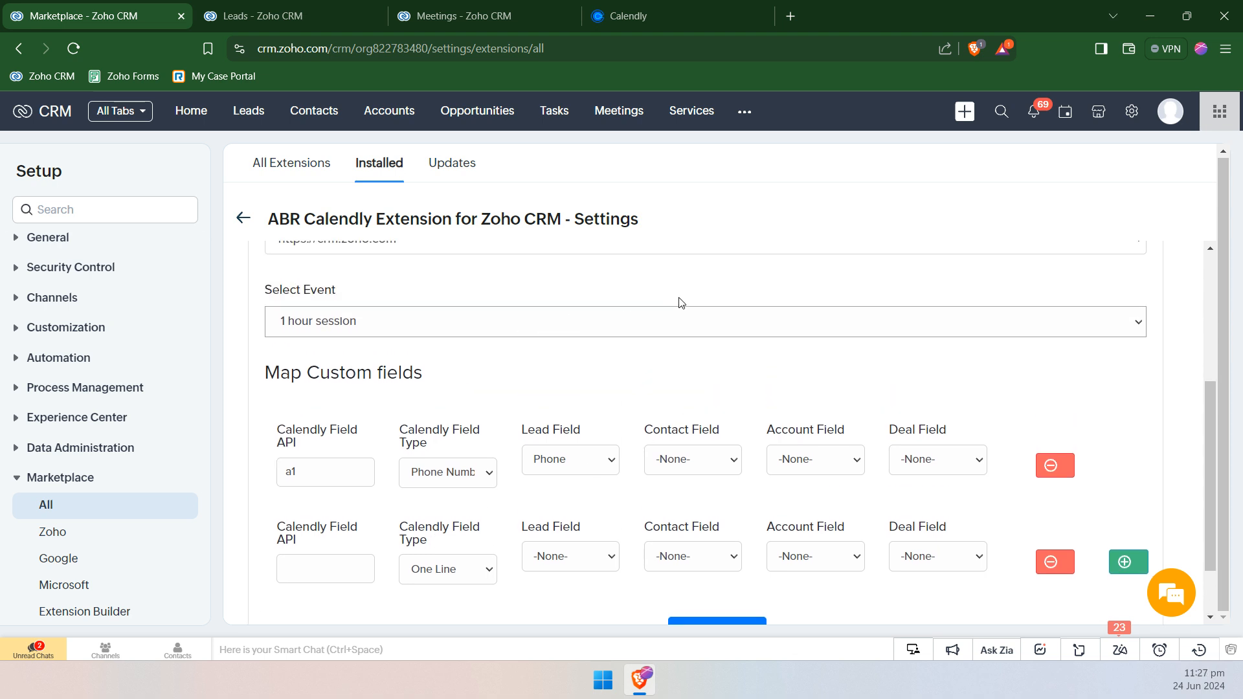
- Select "1 hour session" as the event for the custom field mapping
click(510, 321)
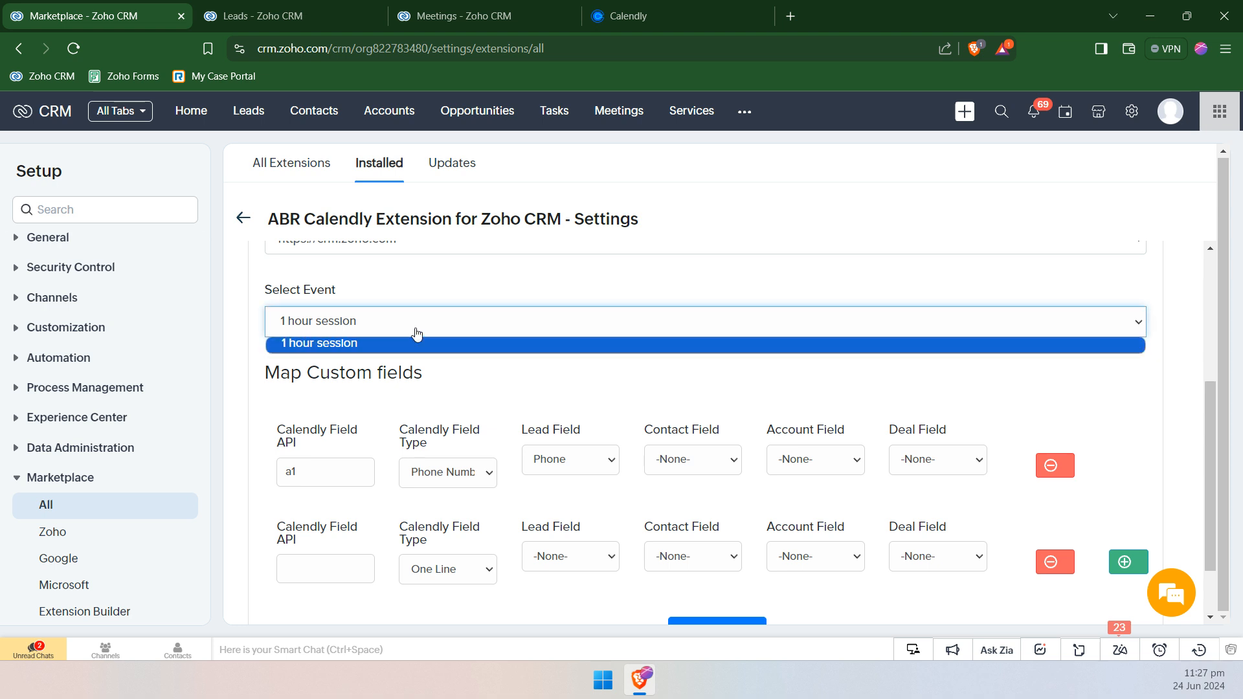
click(382, 344)
scroll(385, 343, up, 4)
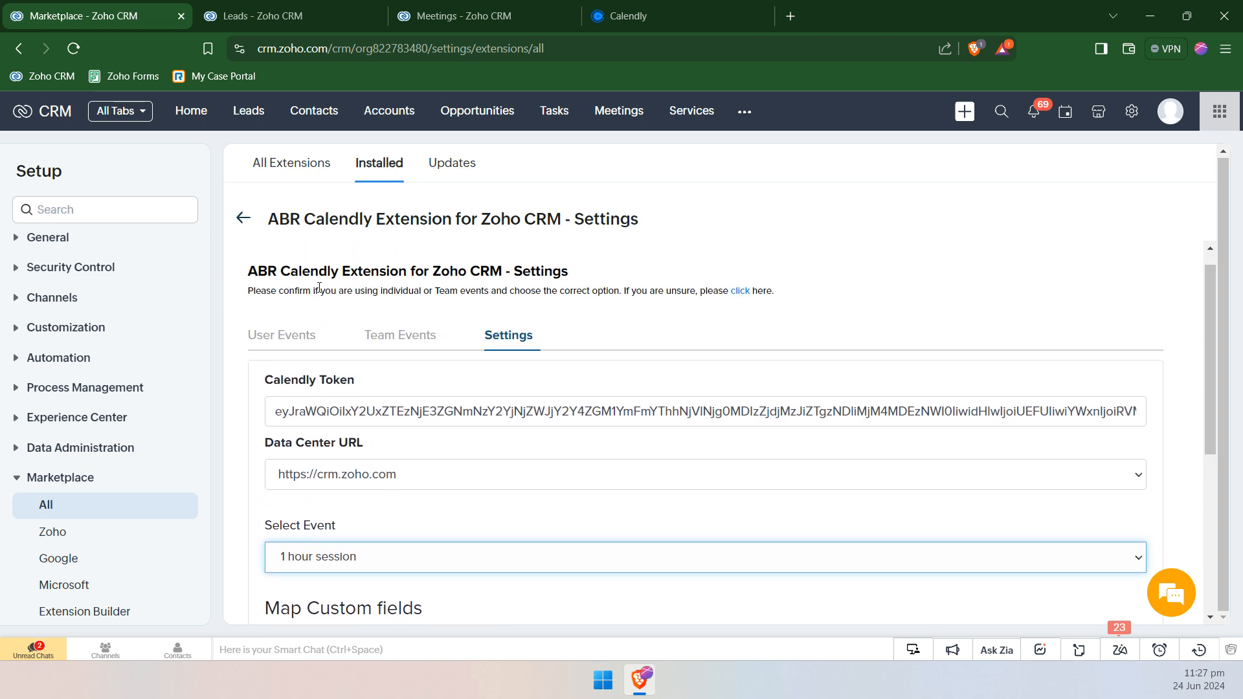
scroll(304, 358, down, 1)
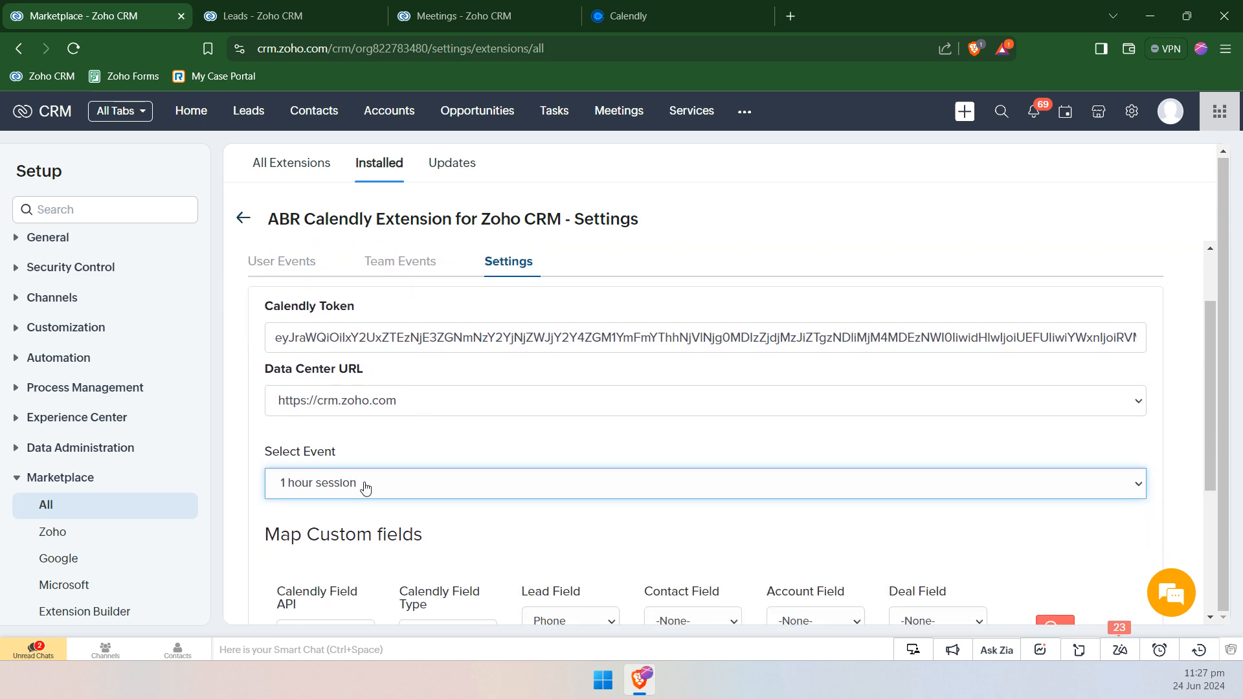
click(320, 484)
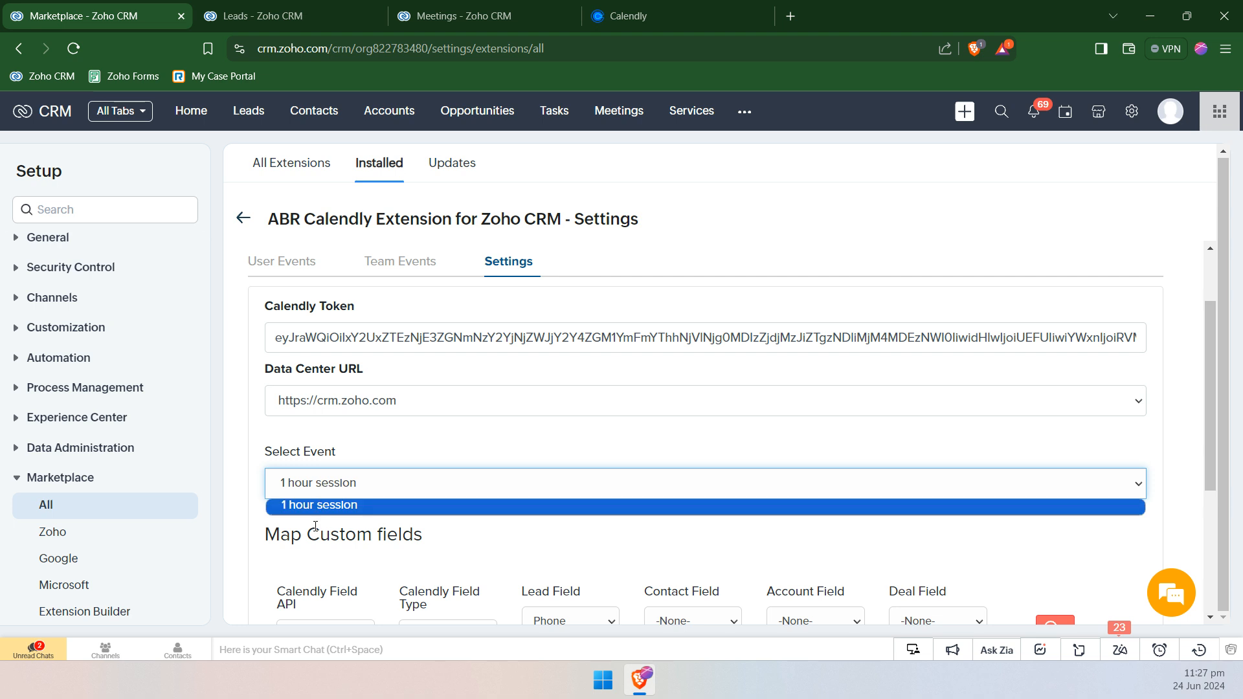
click(361, 561)
scroll(424, 523, down, 3)
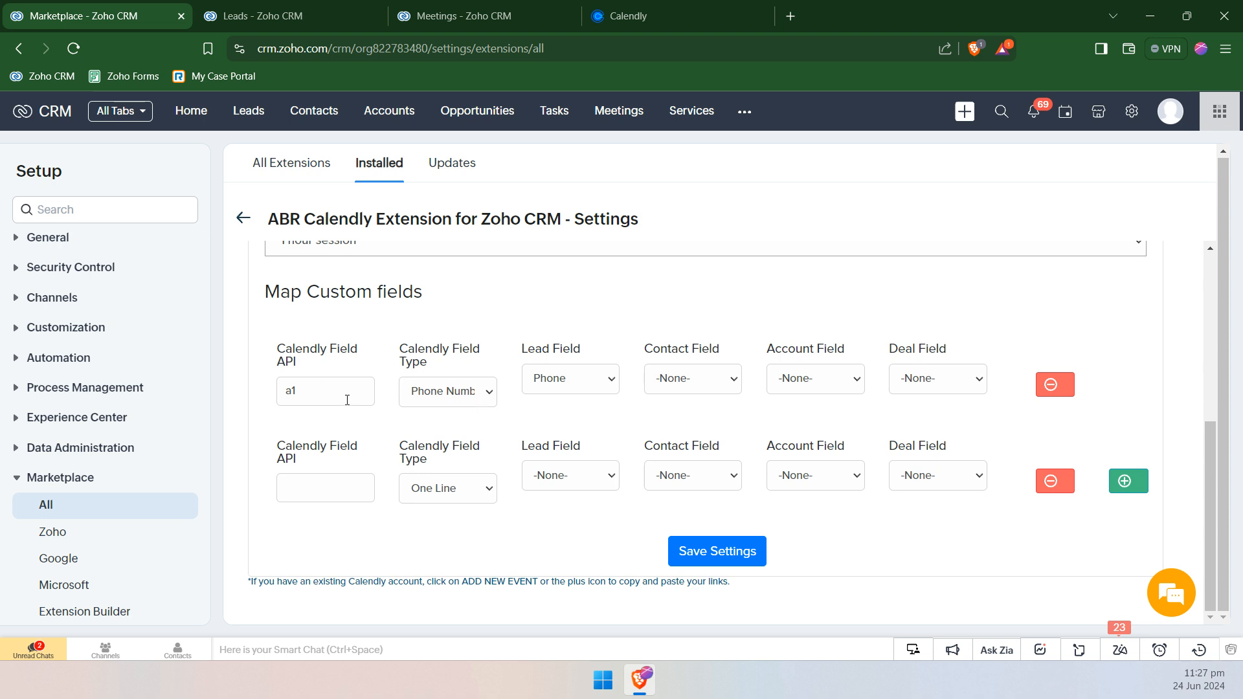
- Switch to Calendly, copy the 1 Hour Session event link and open its booking page in a new browser tab
click(660, 6)
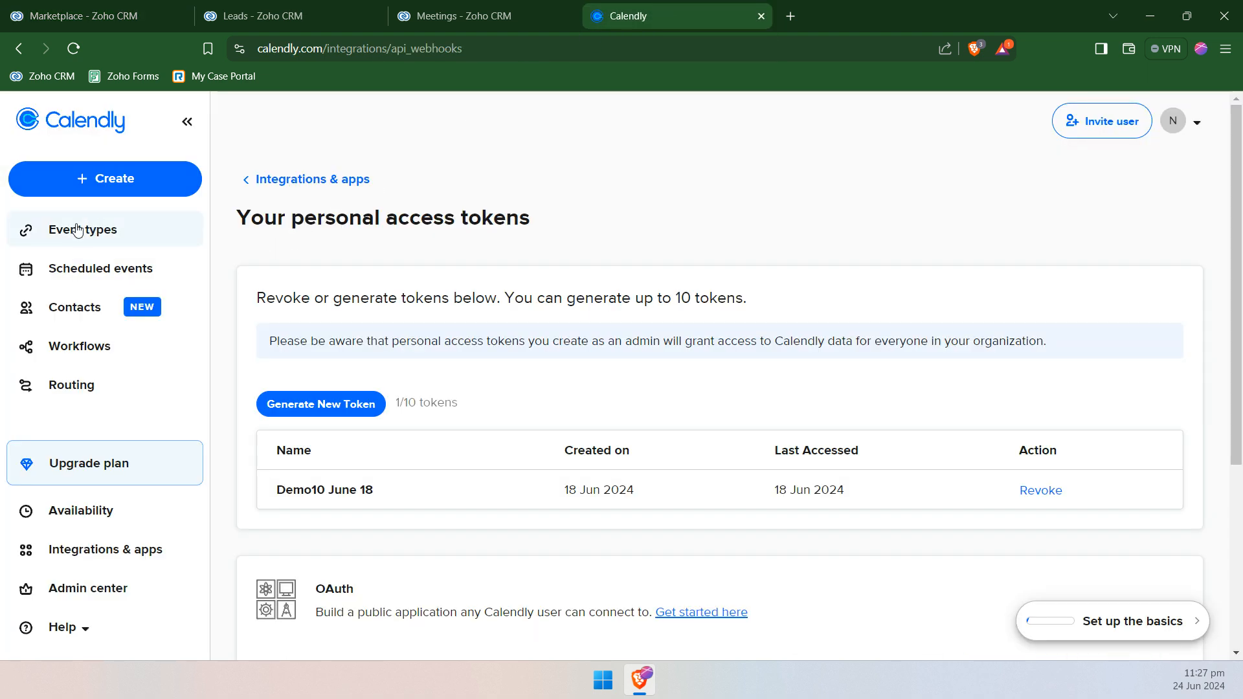
click(141, 227)
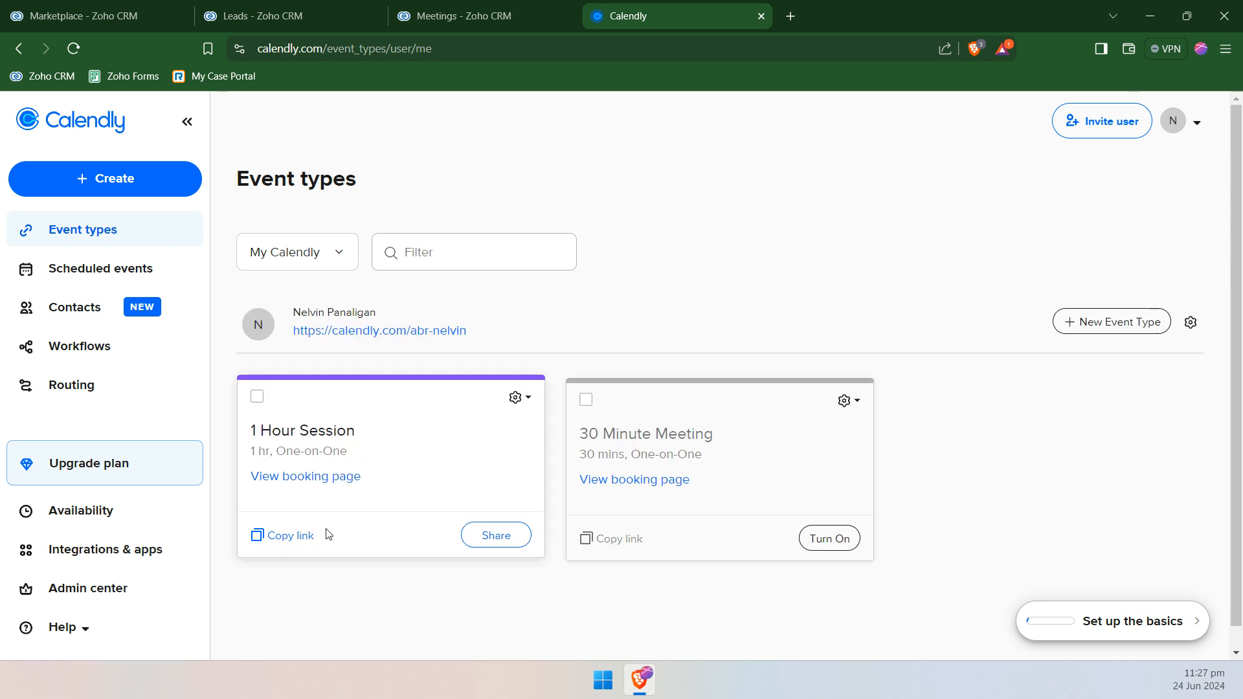
click(292, 539)
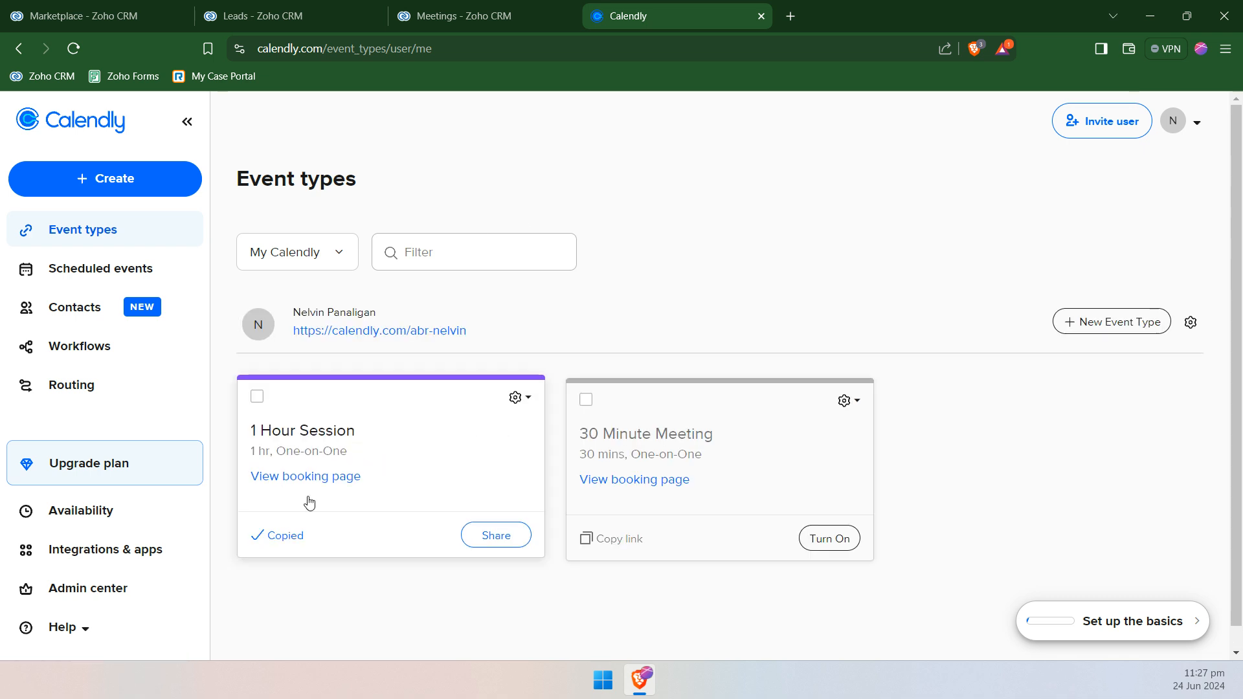
click(790, 16)
text(https://calendly.com/abr-nelvin/1-hour-session)
key(Return)
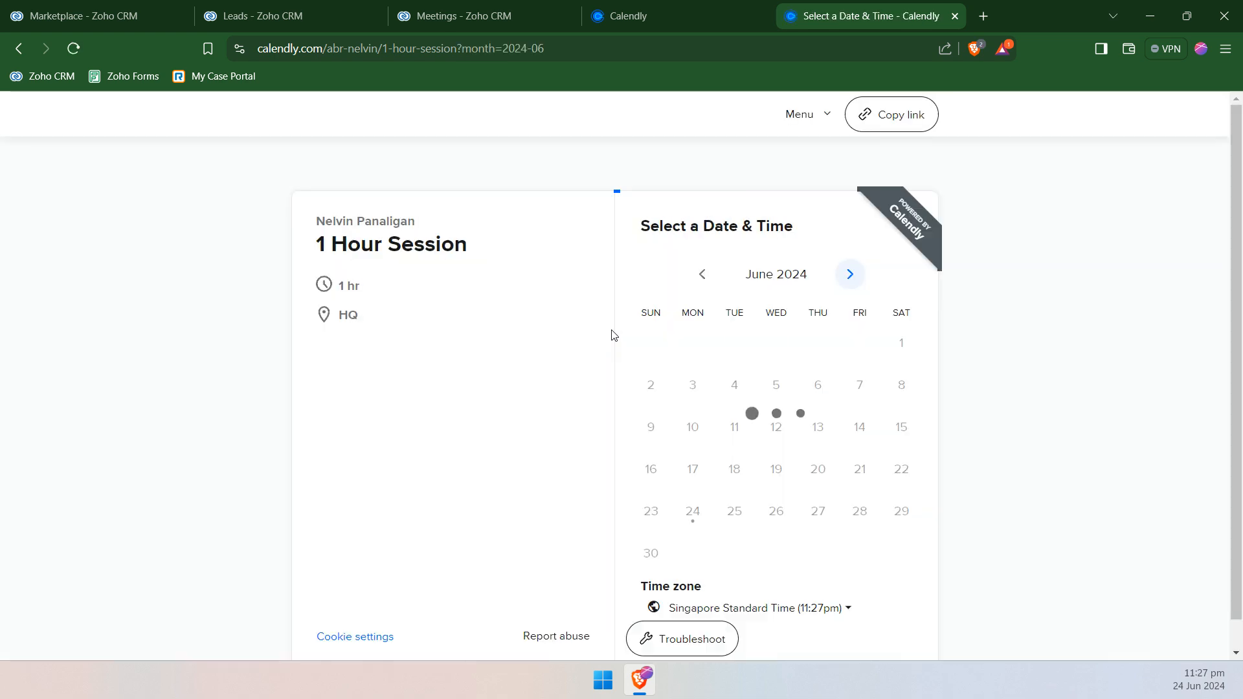
- Choose the 9:00am slot on Tuesday, June 25, 2024 and continue to the booking details form
click(734, 511)
click(915, 329)
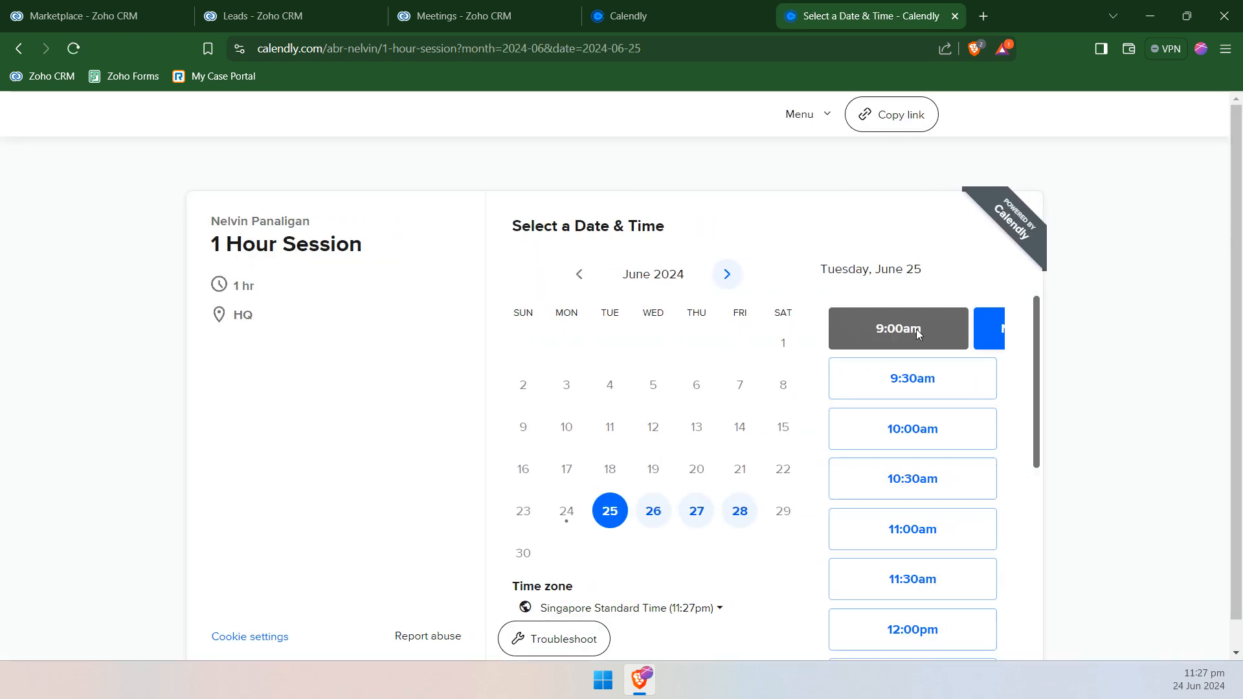
click(920, 328)
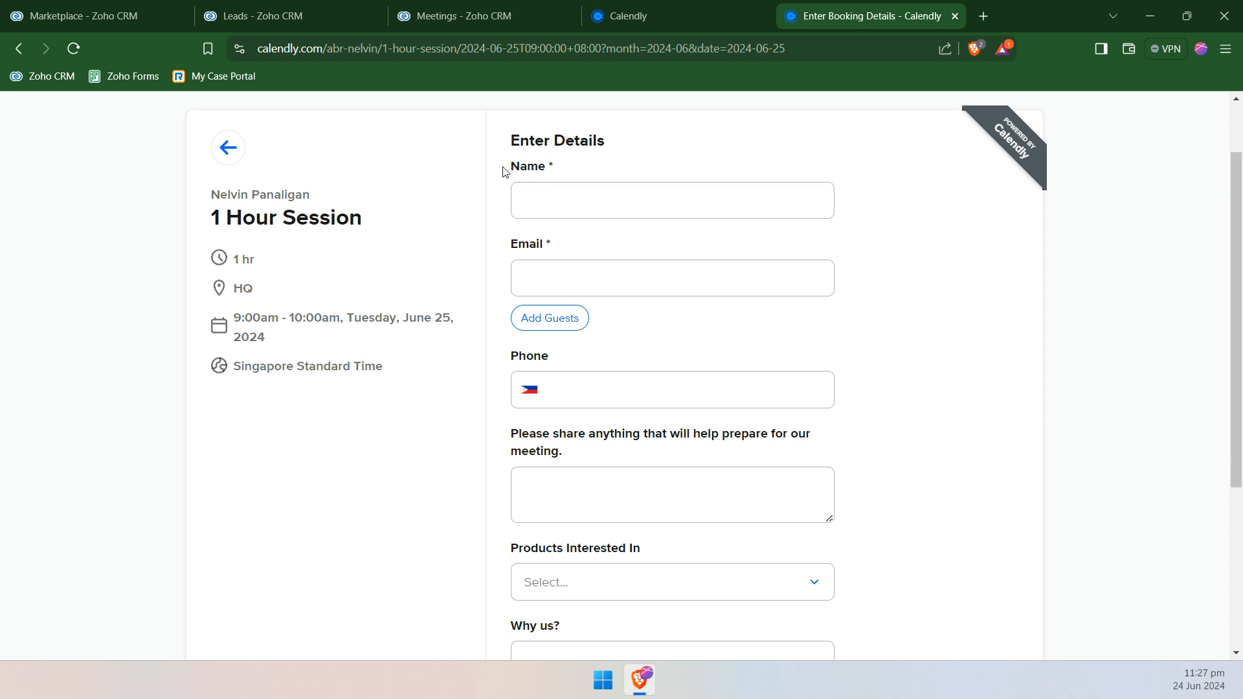
- Examine the booking form's fields from Name and Email through Phone, Products Interested In, Why us? and Consent, leaving both opt-in boxes unchecked
drag(572, 236, 512, 251)
click(586, 250)
scroll(654, 262, down, 2)
drag(558, 198, 505, 200)
drag(572, 295, 513, 280)
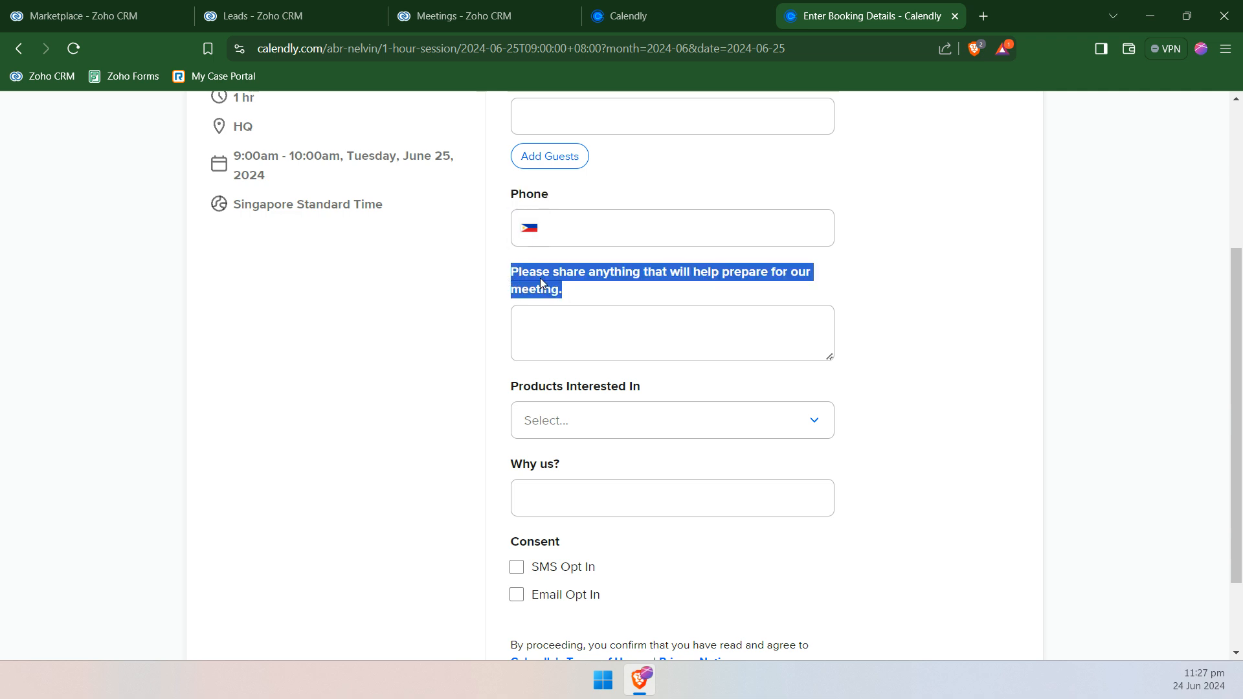
click(528, 282)
drag(644, 395, 529, 360)
click(777, 417)
click(898, 413)
scroll(899, 413, down, 2)
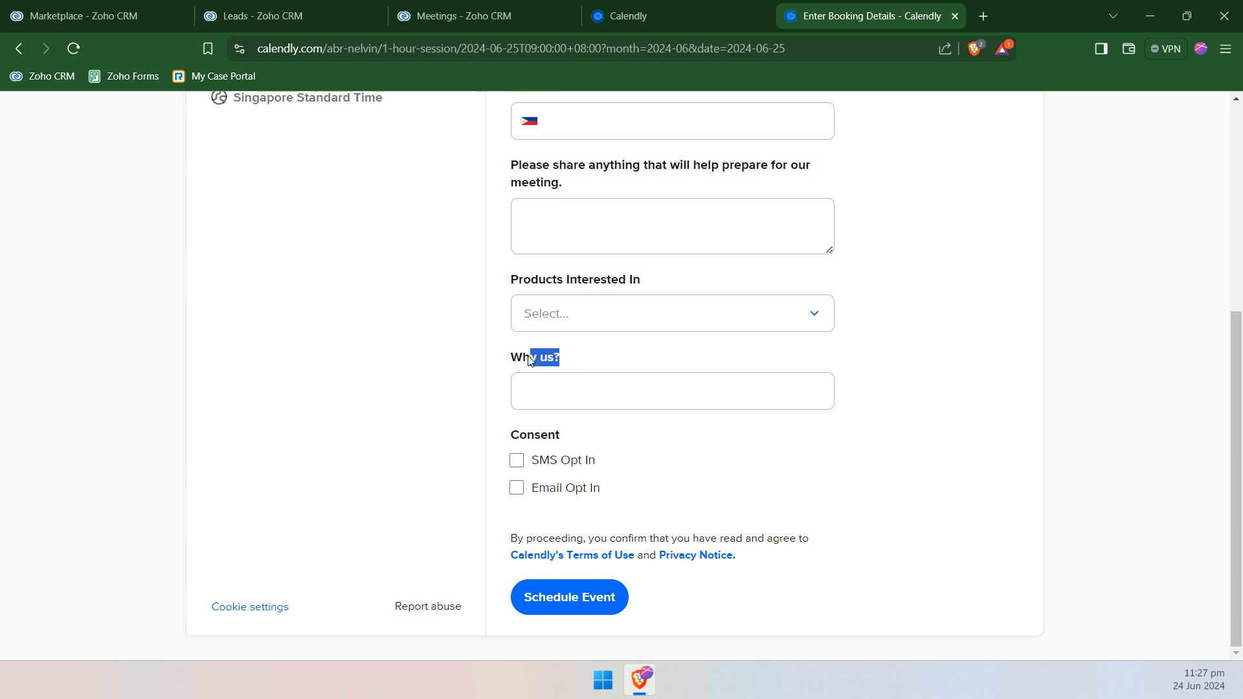
click(547, 462)
click(550, 492)
click(562, 469)
click(548, 490)
scroll(816, 395, up, 2)
scroll(816, 395, up, 4)
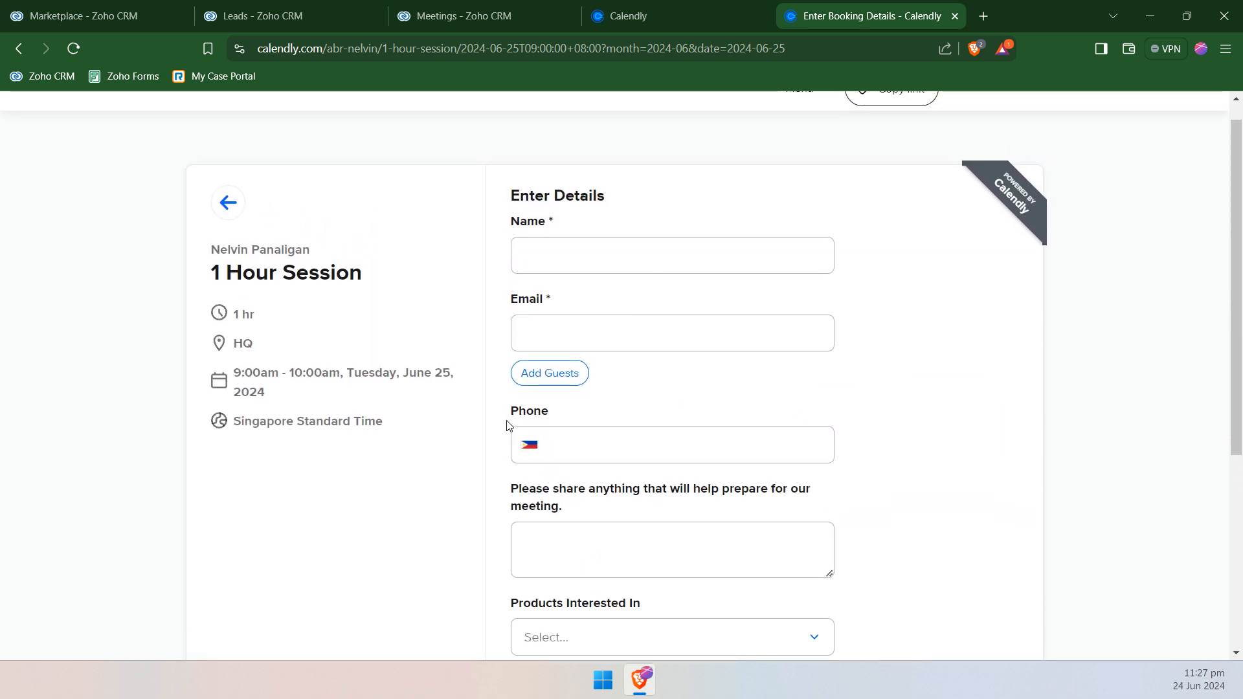
- Return to the Calendly event types, edit 1 Hour Session and open its booking page options
click(696, 7)
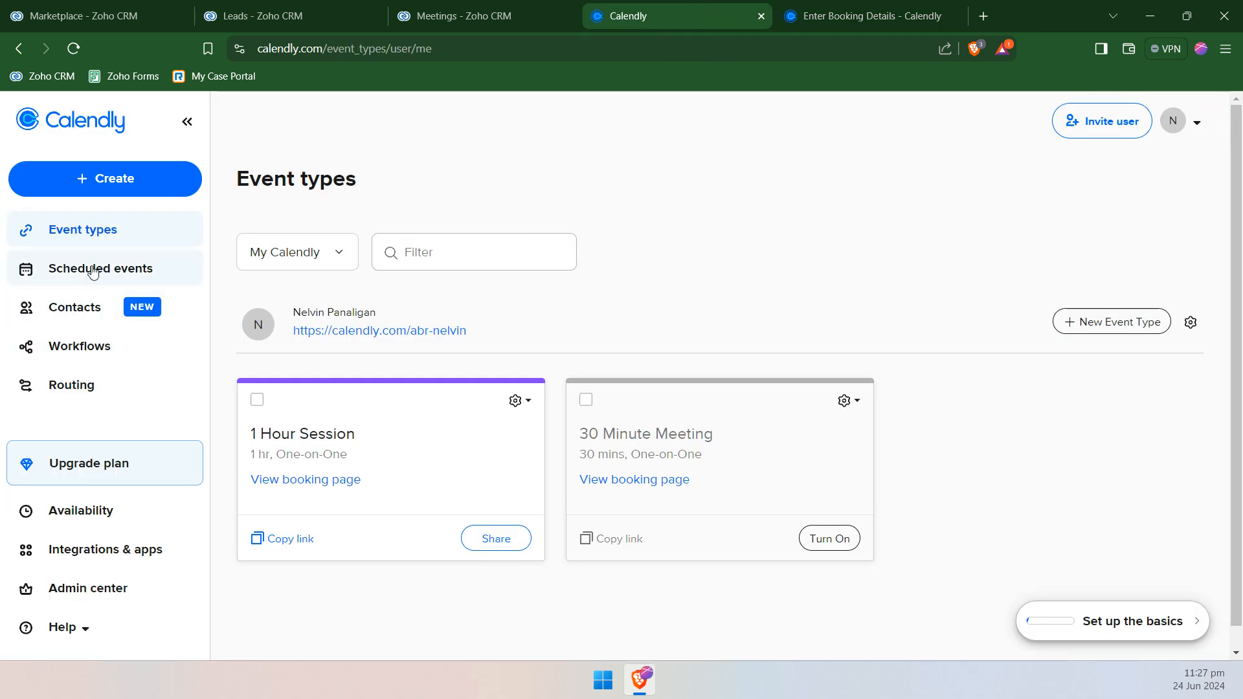
click(379, 471)
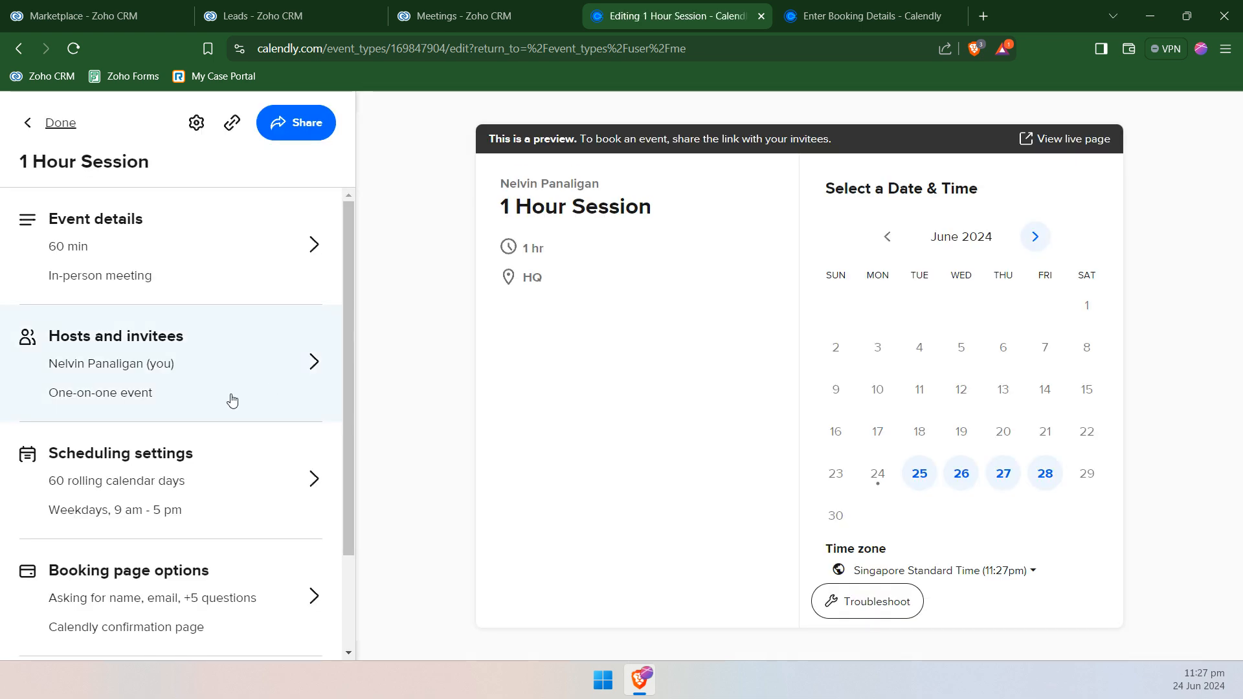
click(205, 477)
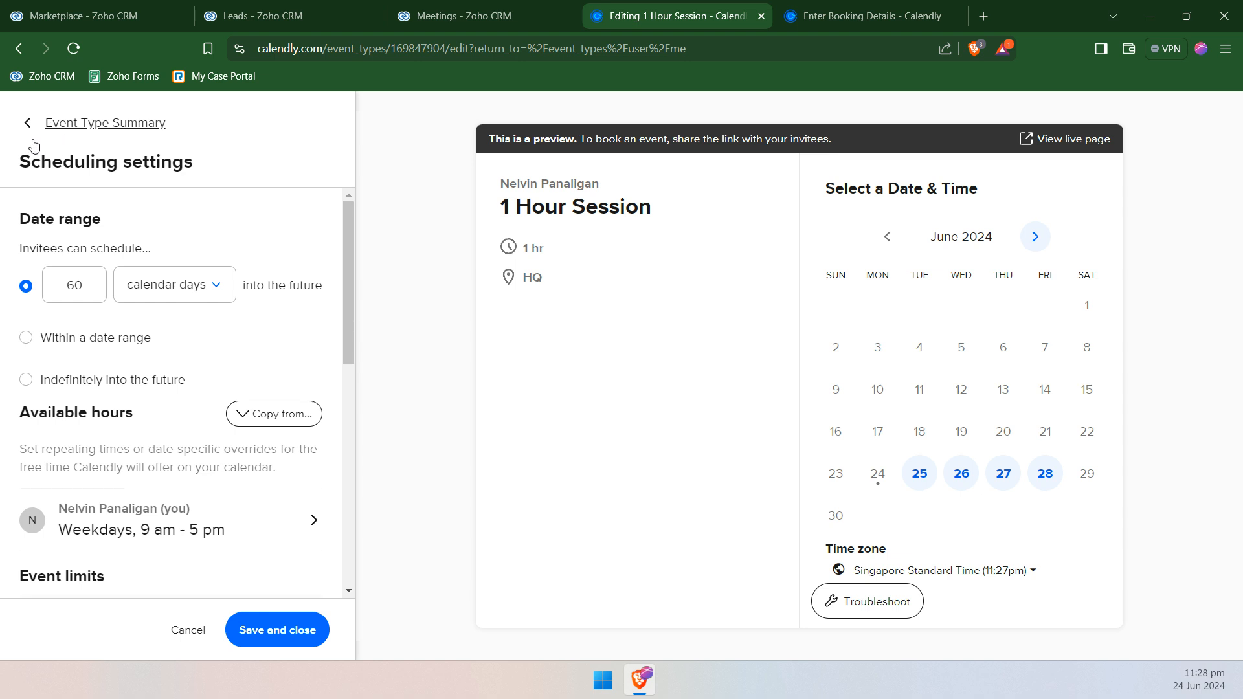
click(39, 123)
click(151, 479)
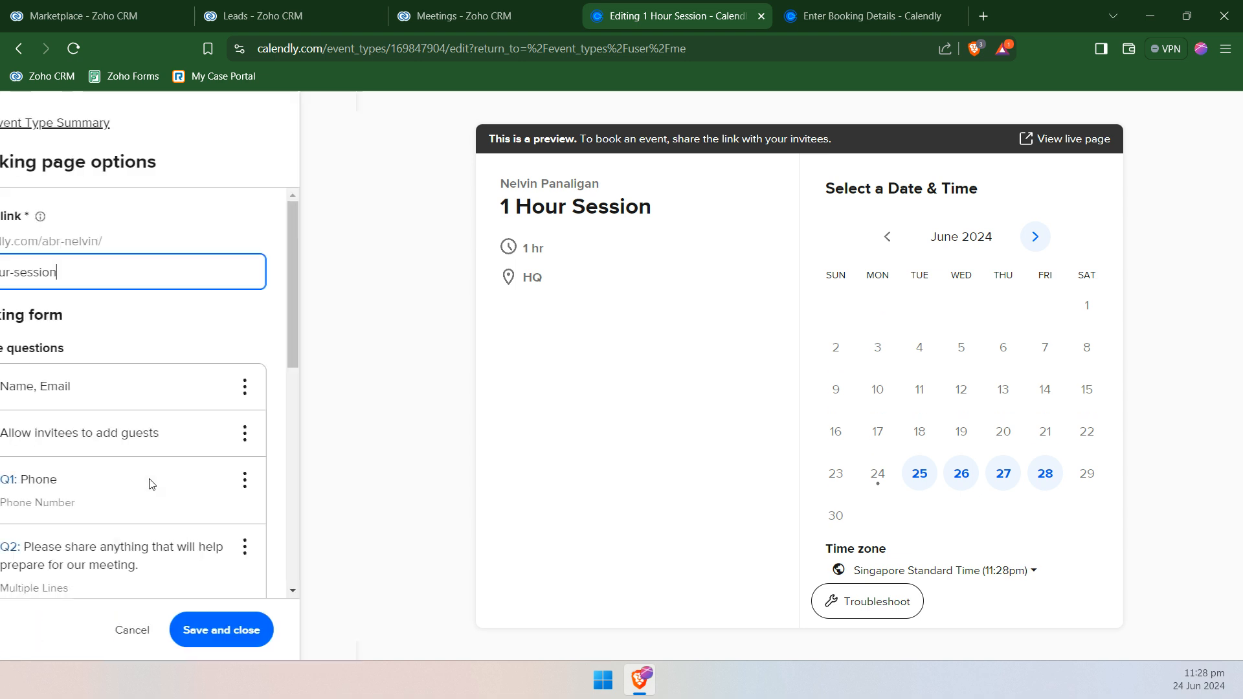
- Examine the invitee questions on the booking form, including each question's number and answer type
scroll(223, 398, down, 4)
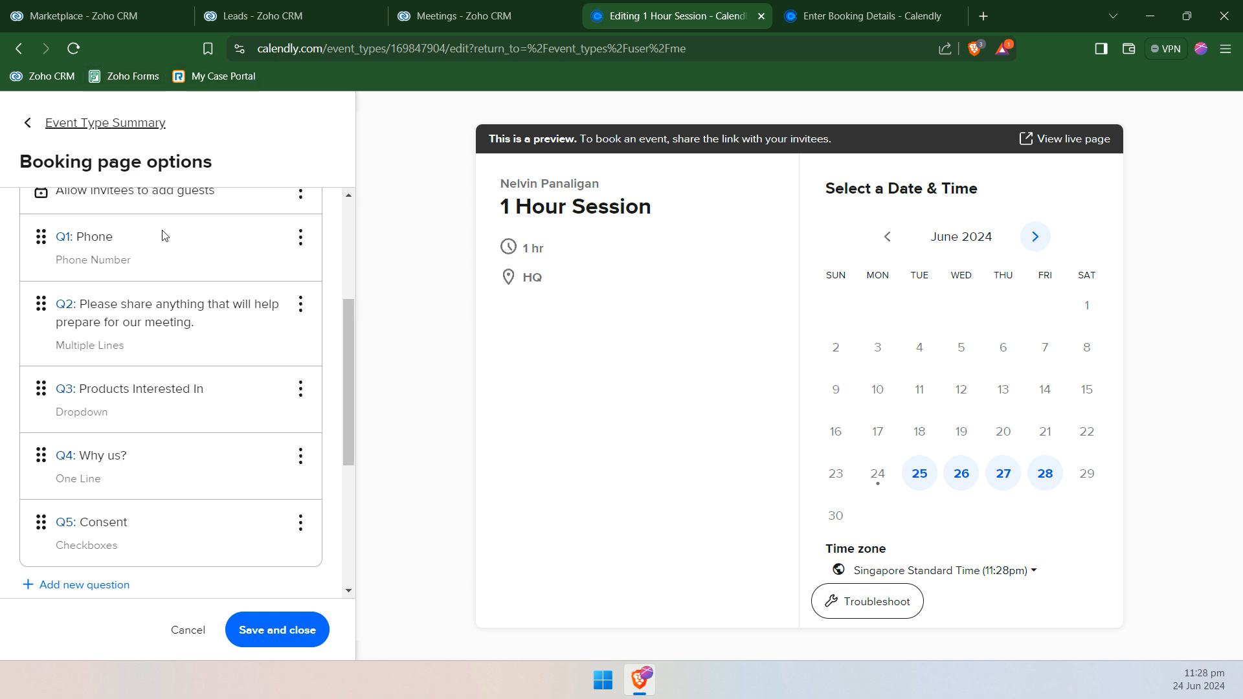
scroll(171, 344, up, 1)
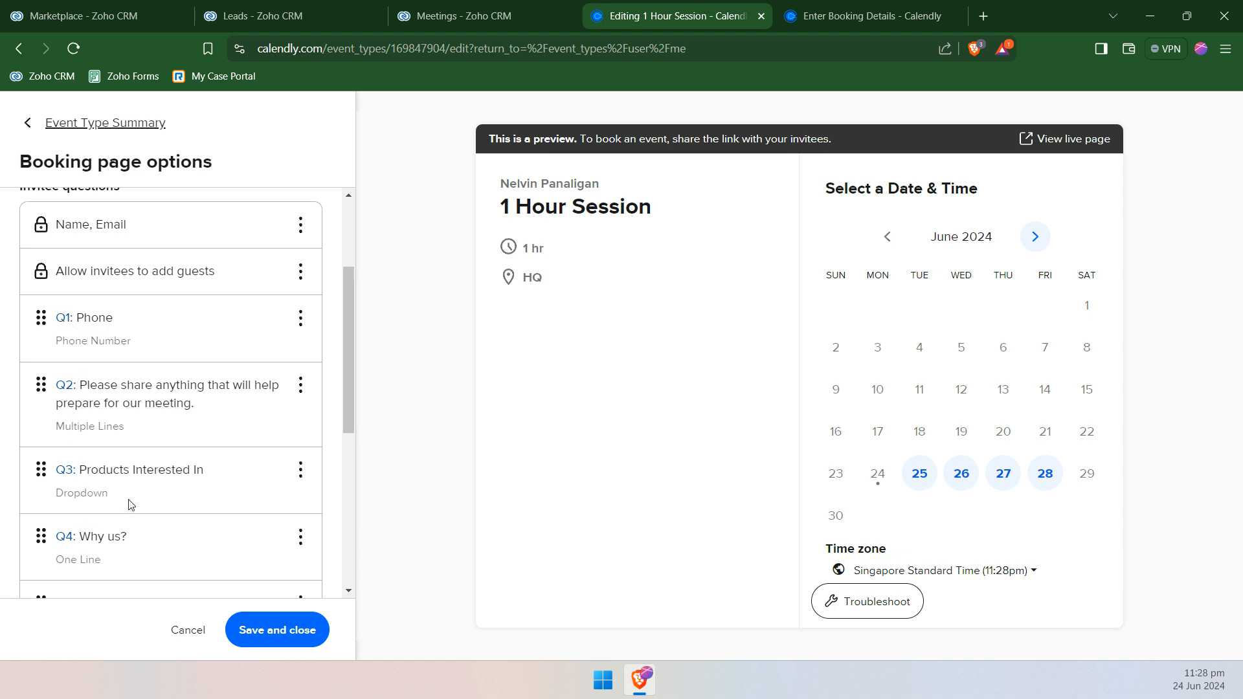
scroll(146, 486, down, 1)
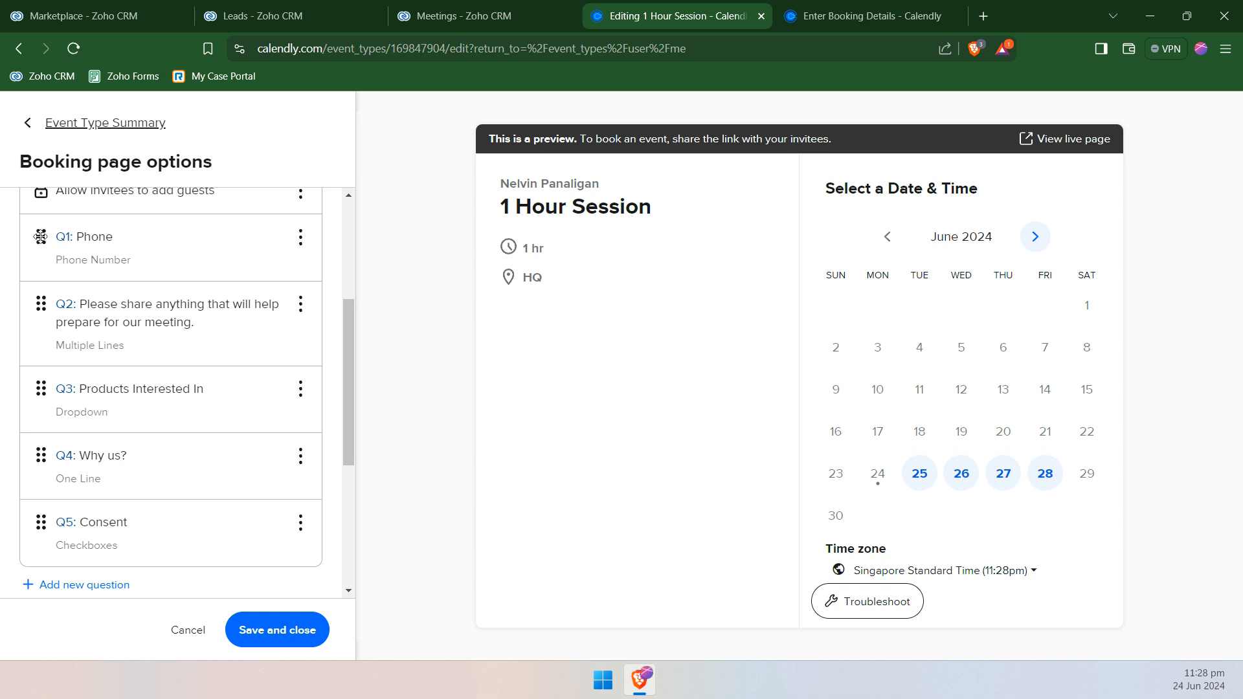
drag(56, 237, 67, 237)
double_click(63, 304)
double_click(61, 388)
- Reorder the invitee questions to Please share anything, Products Interested In, Why us?, Consent, and Phone as Q5
drag(40, 308, 39, 237)
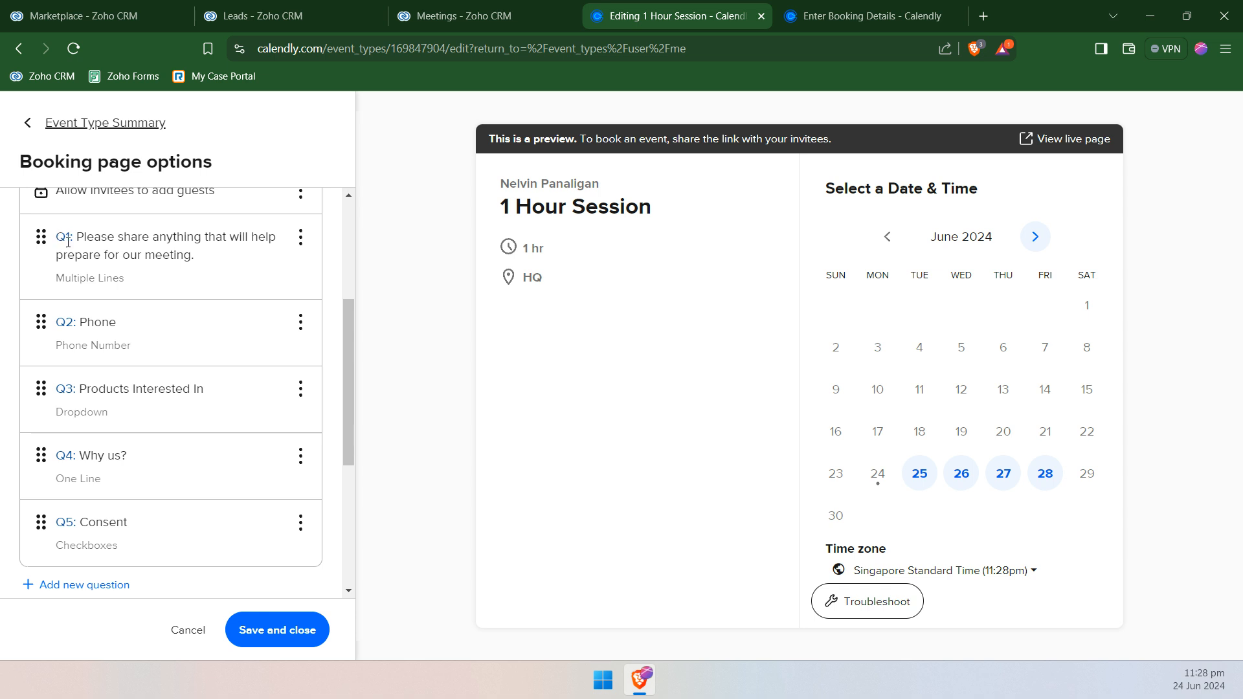
drag(40, 322, 41, 391)
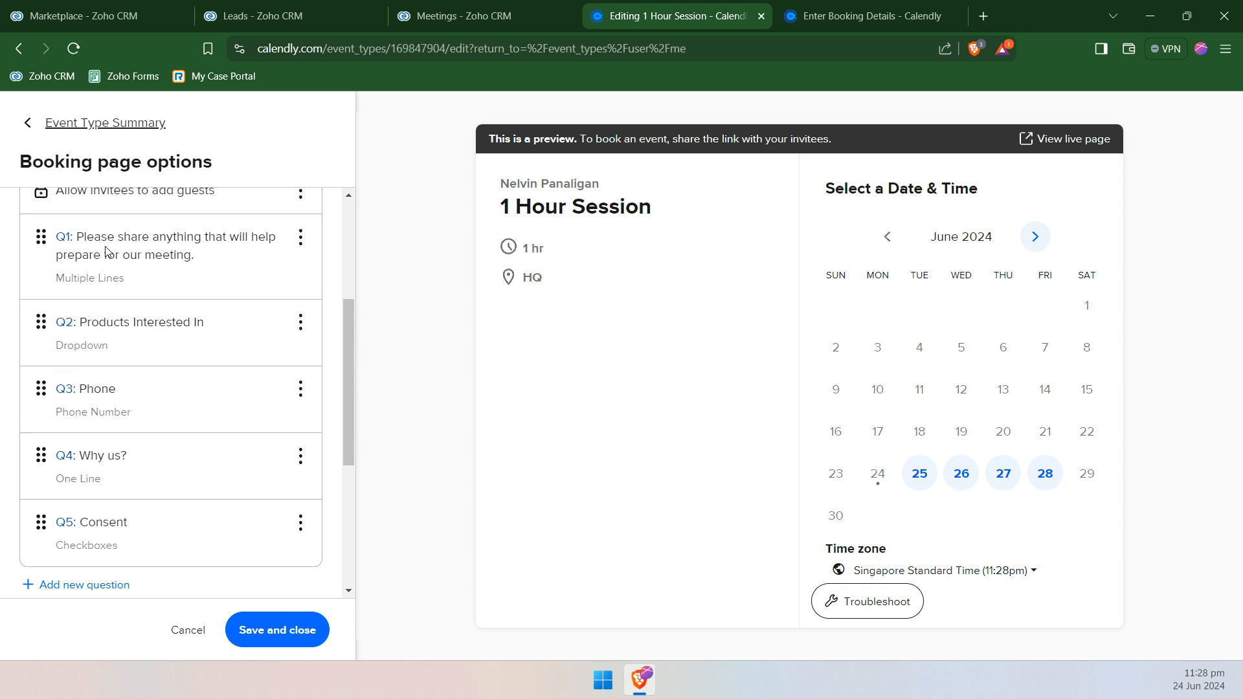
drag(40, 457, 39, 391)
drag(40, 456, 40, 521)
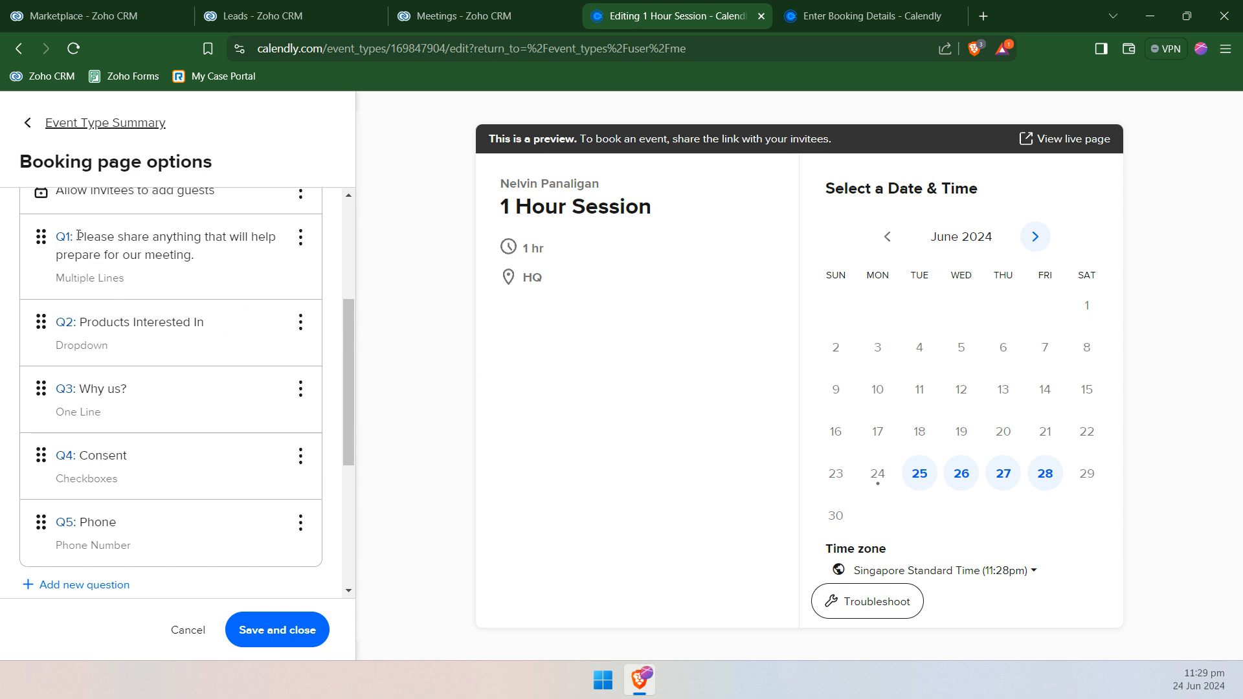
- Back in the Zoho CRM extension settings, remove the a1 mapping and set the remaining row to field API a5 with type Phone Number
click(115, 11)
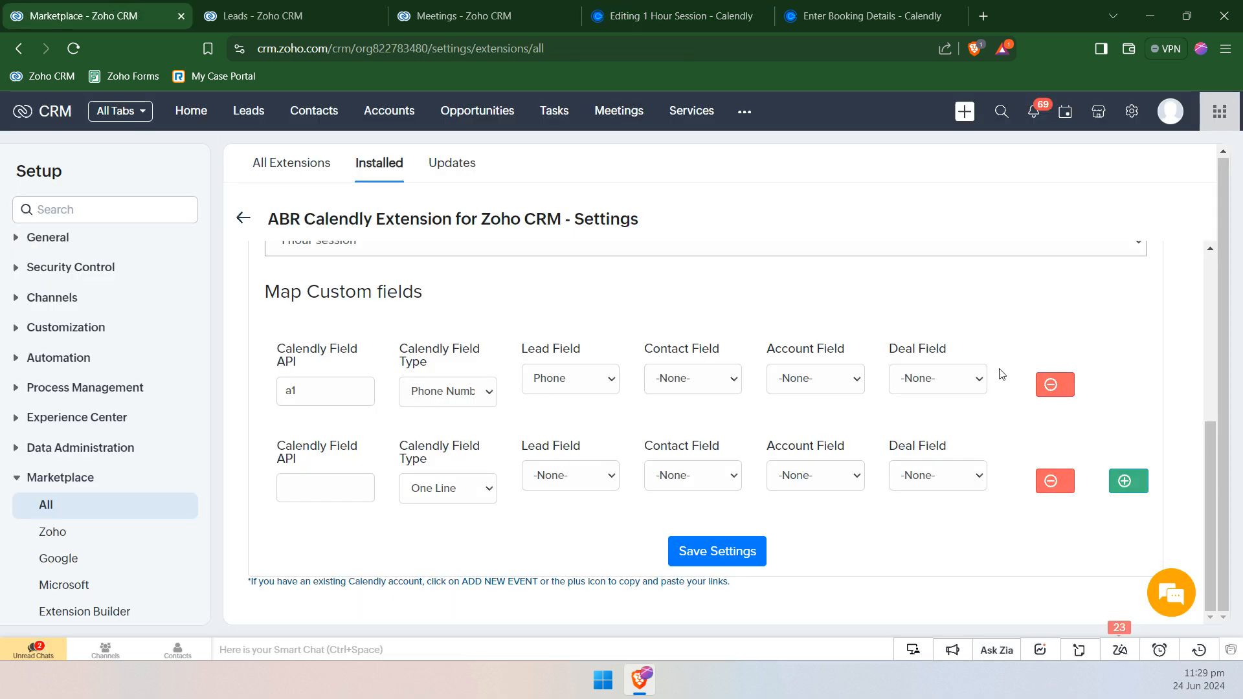
click(1054, 385)
scroll(554, 461, down, 3)
click(338, 487)
text(a5)
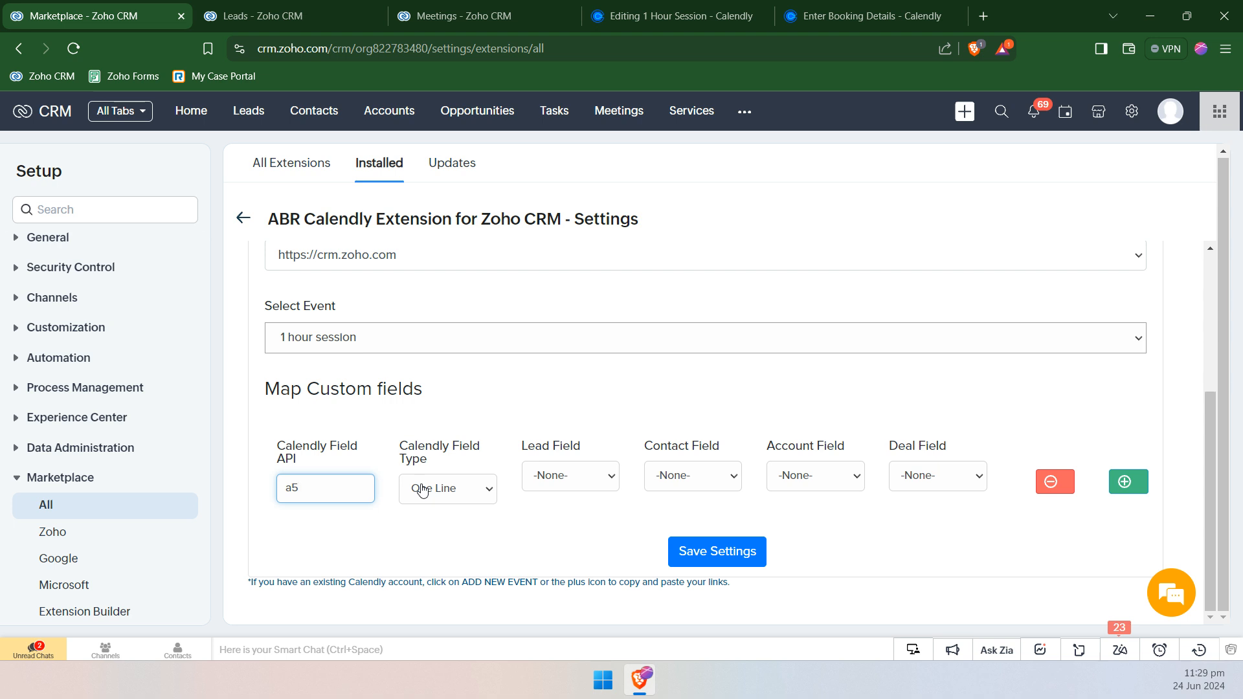
double_click(288, 486)
click(373, 531)
click(446, 489)
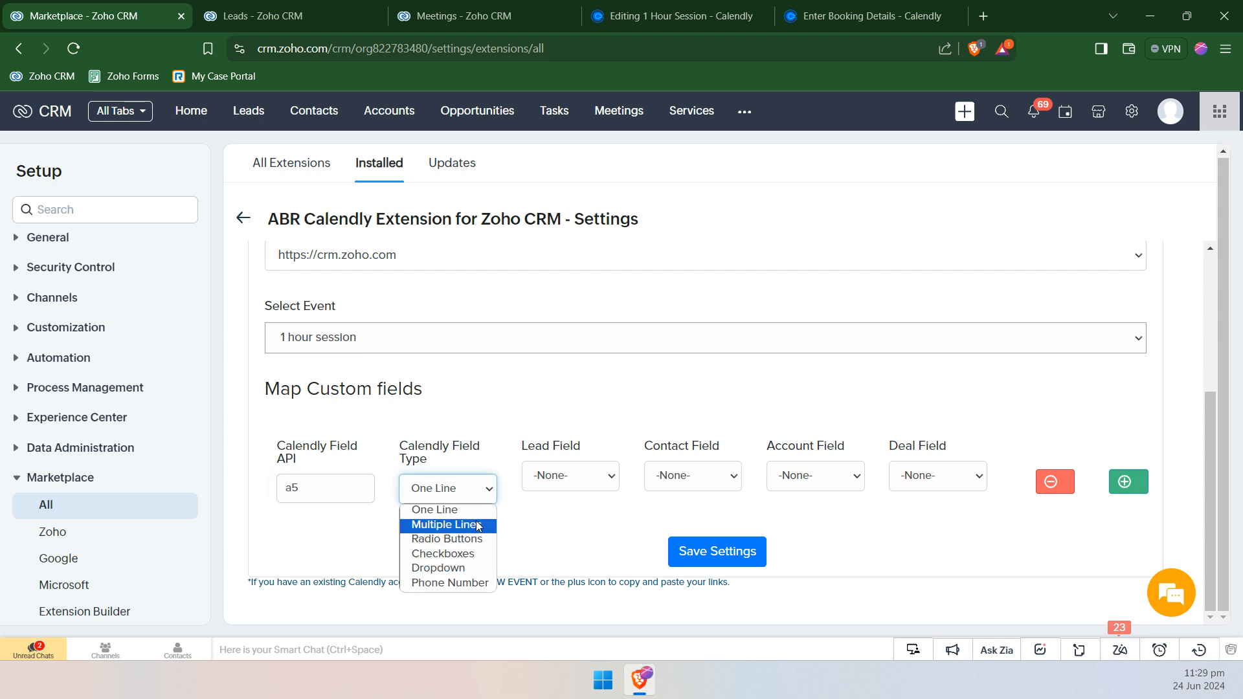
click(433, 583)
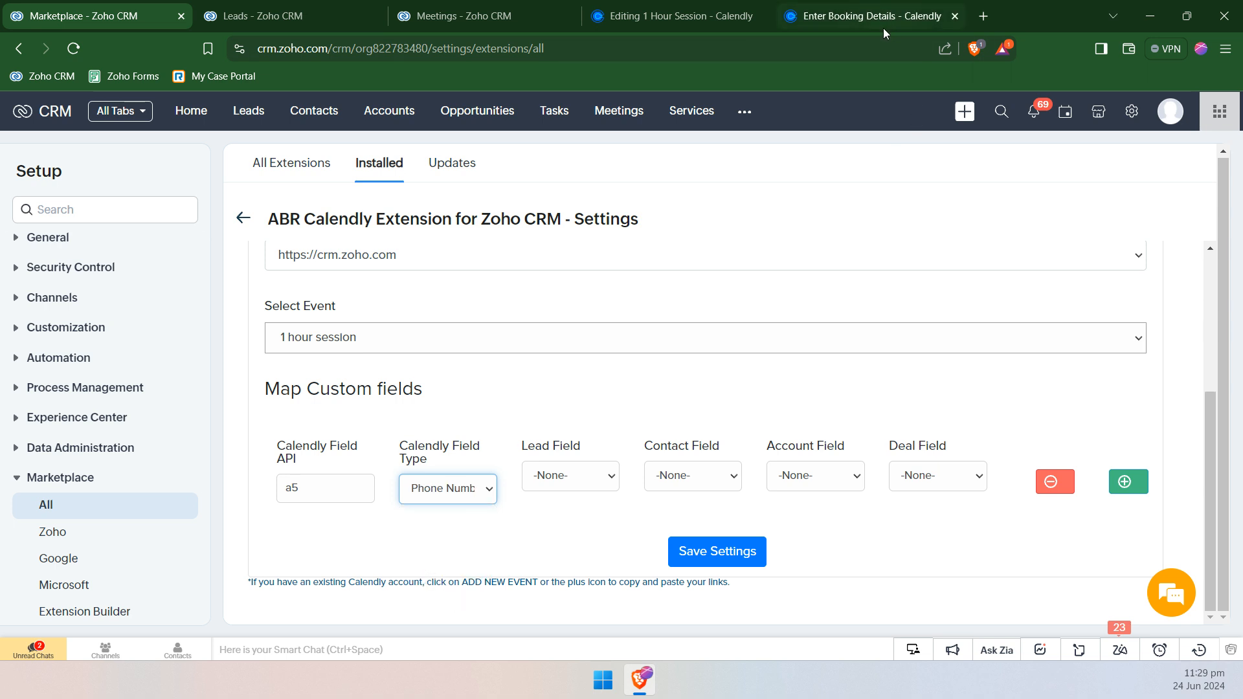
- Review the Lead, Contact and Account field columns available for mapping the a5 row
drag(523, 446, 693, 452)
drag(789, 446, 792, 448)
double_click(796, 449)
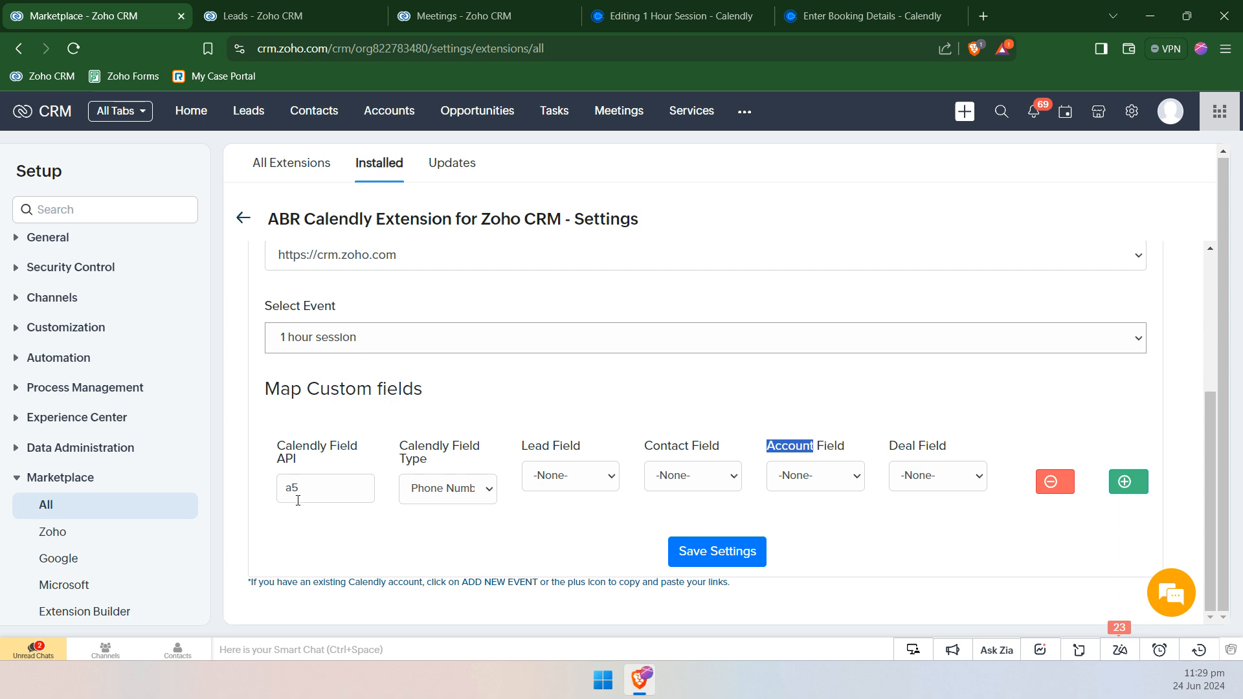
- Map the a5 phone question to the Phone field for both the Lead and the Contact
click(582, 482)
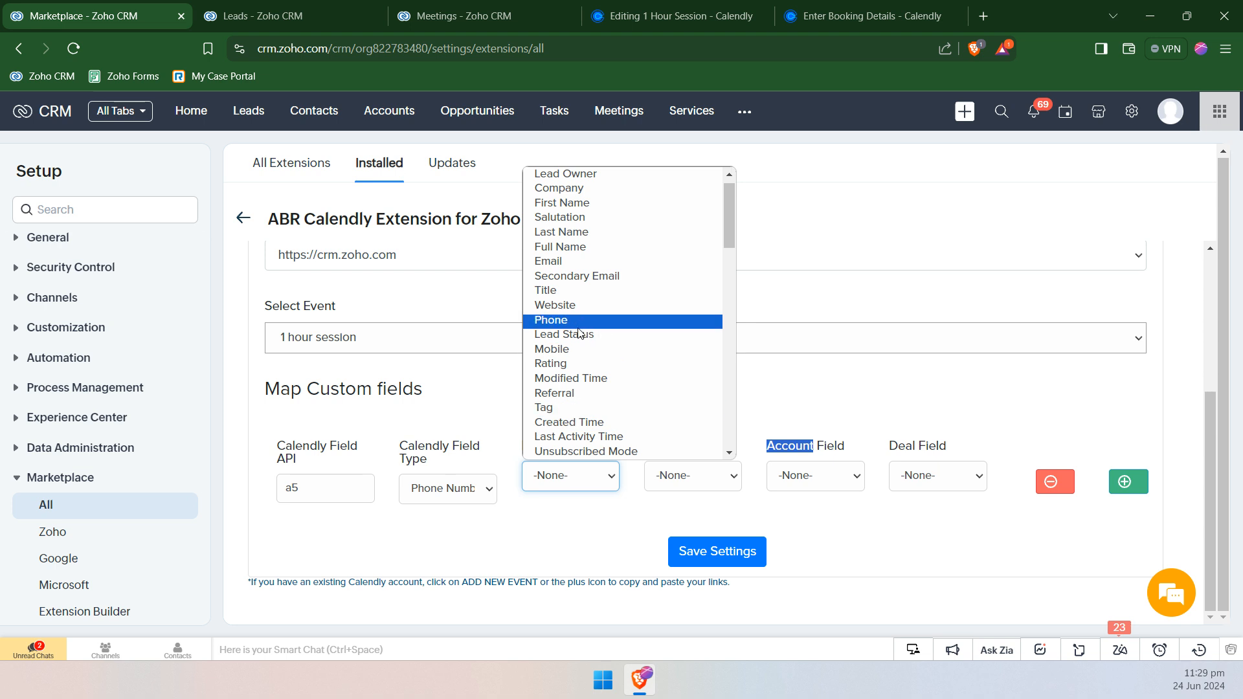
click(608, 323)
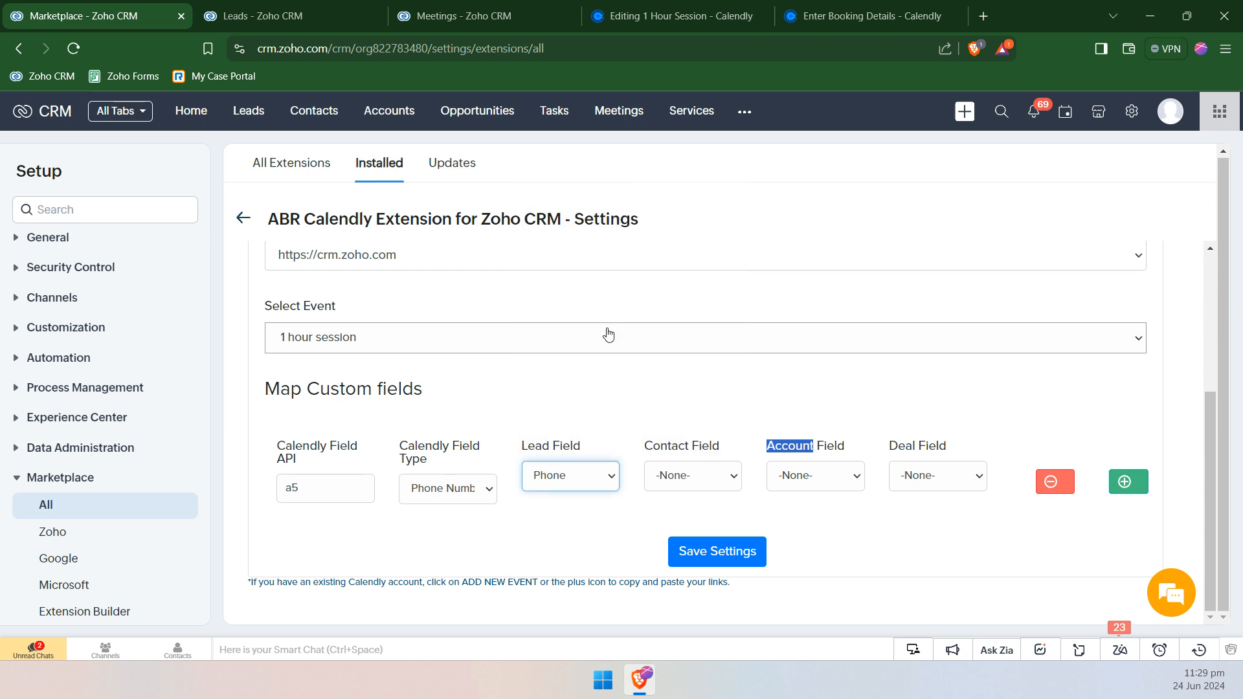
click(655, 476)
scroll(744, 285, down, 1)
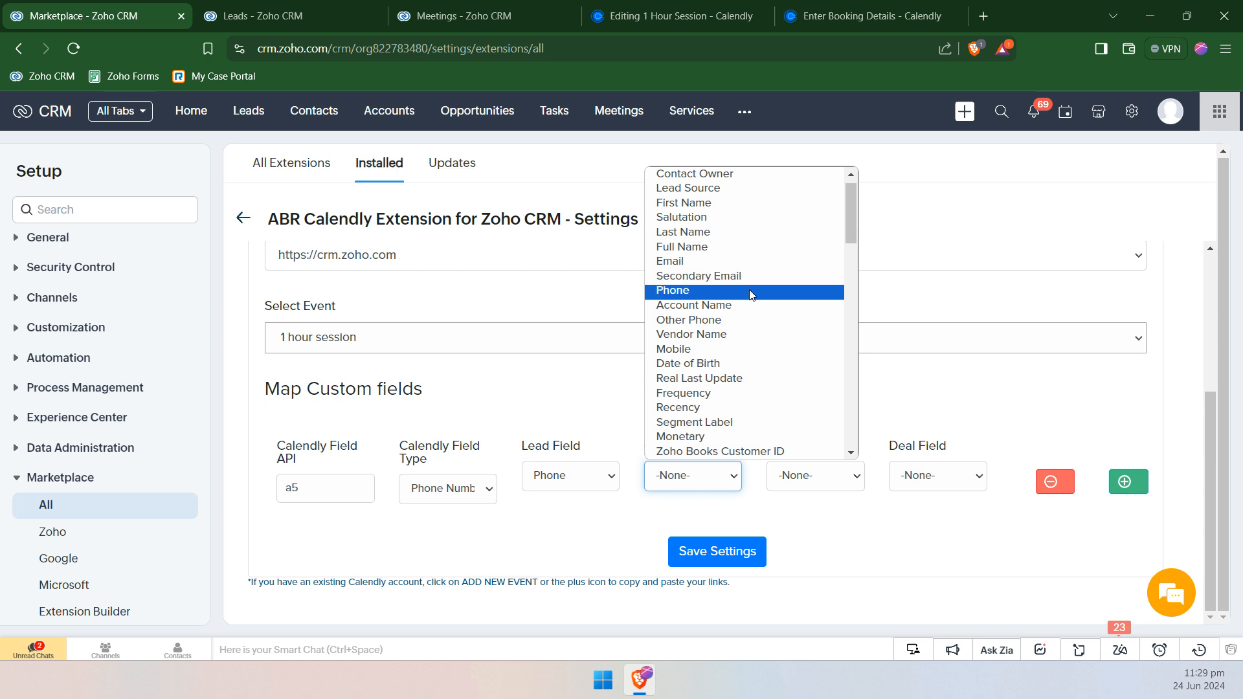
click(744, 285)
- Check the Deal field choices for the a5 row, leave it at None, and save the extension settings
click(919, 476)
scroll(1026, 319, down, 1)
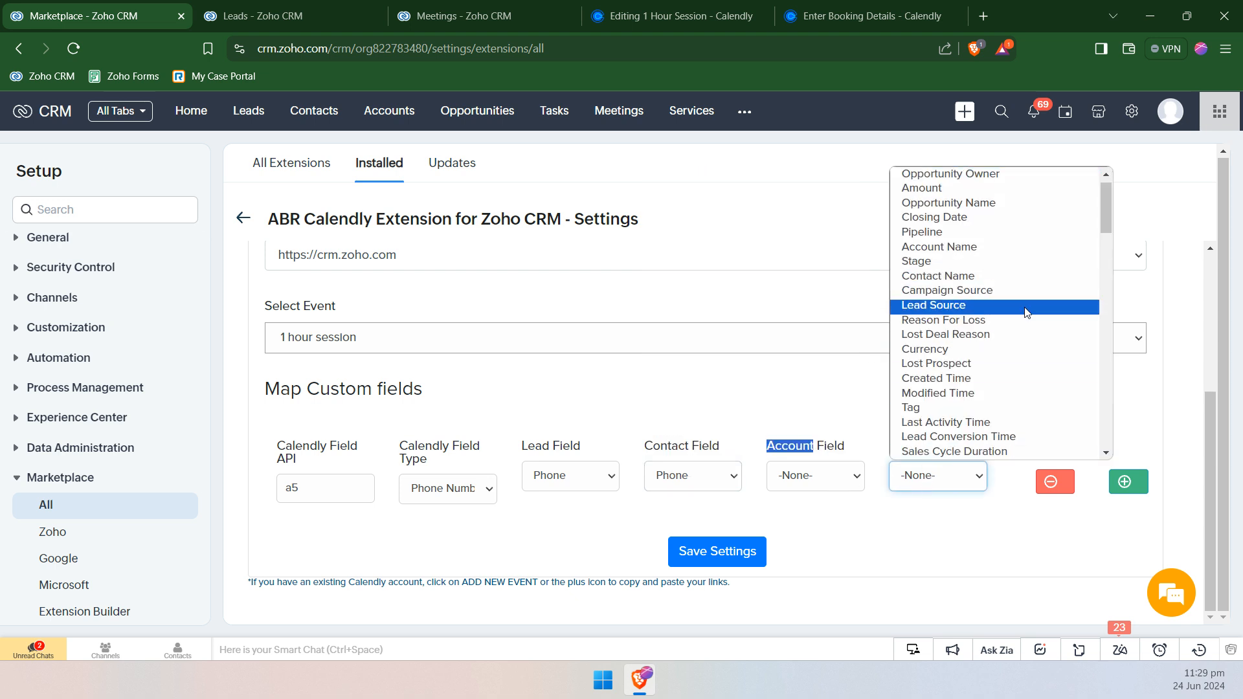
click(944, 476)
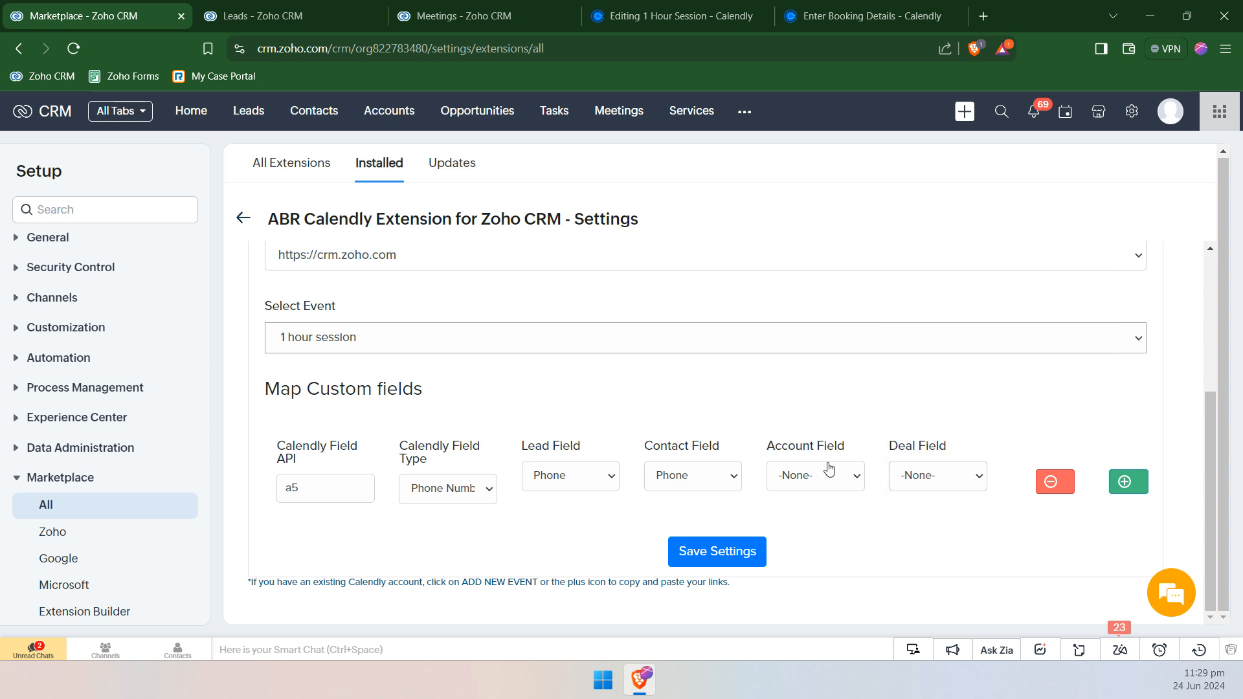
click(701, 559)
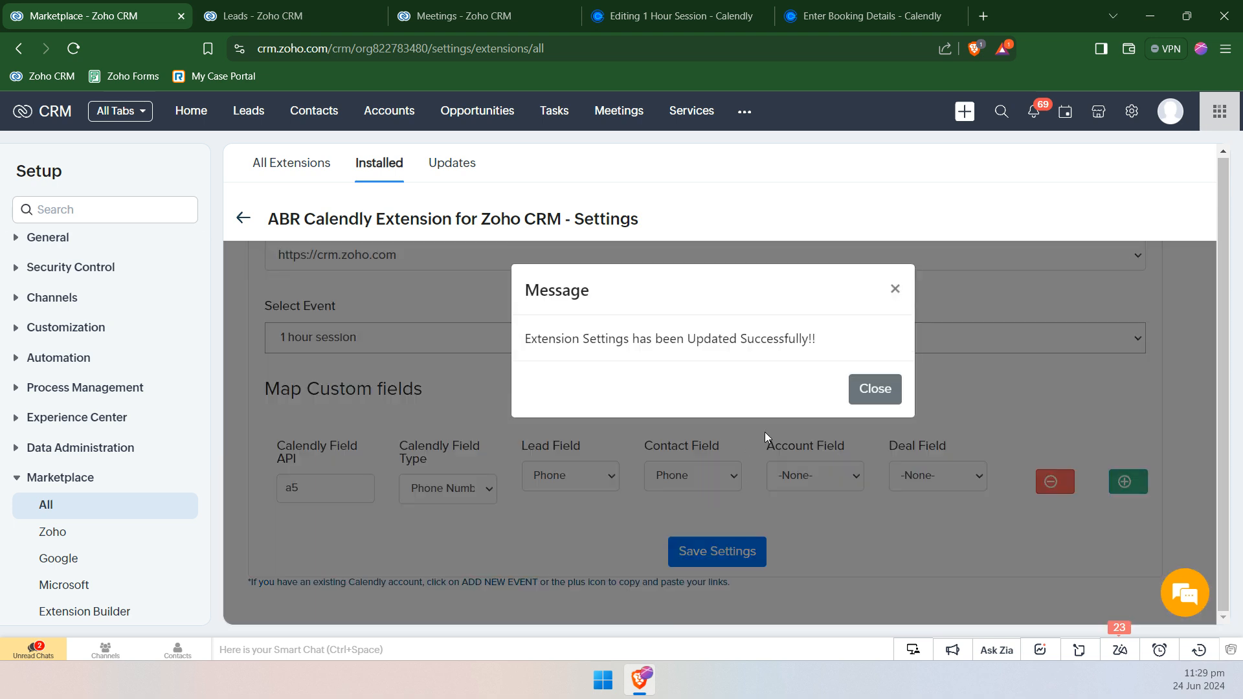
click(868, 389)
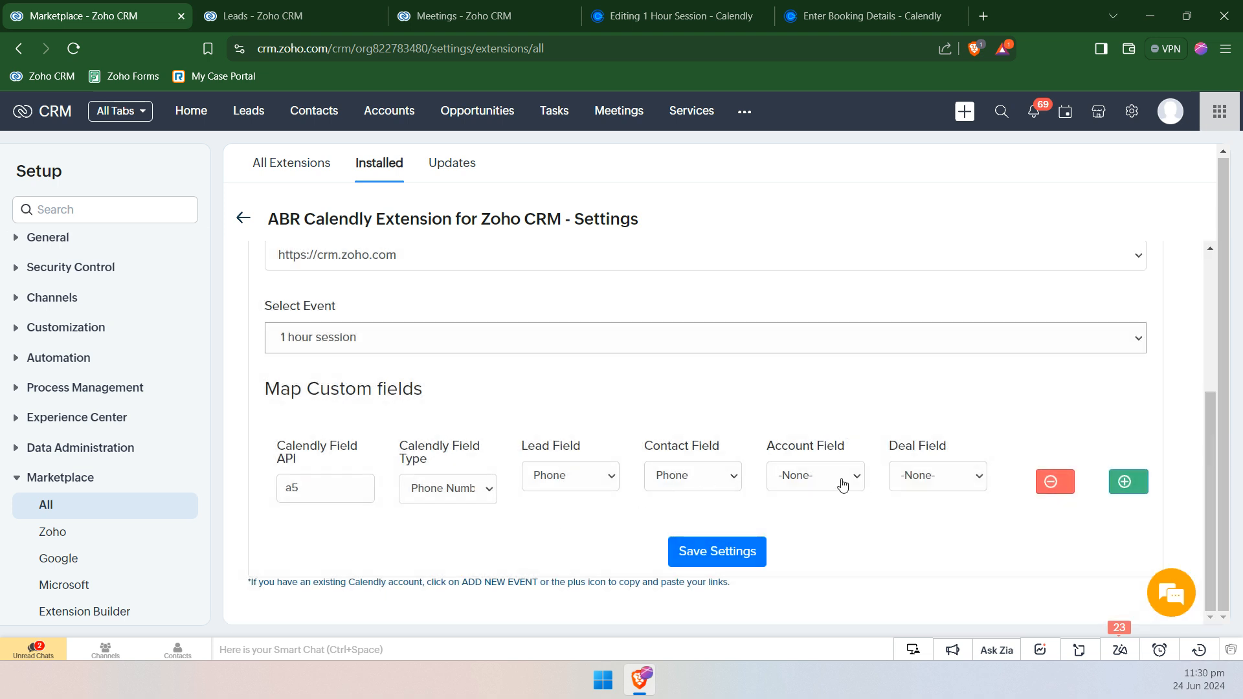
- Add two blank mapping rows below a5 and look through their field type and Account field options
click(1126, 481)
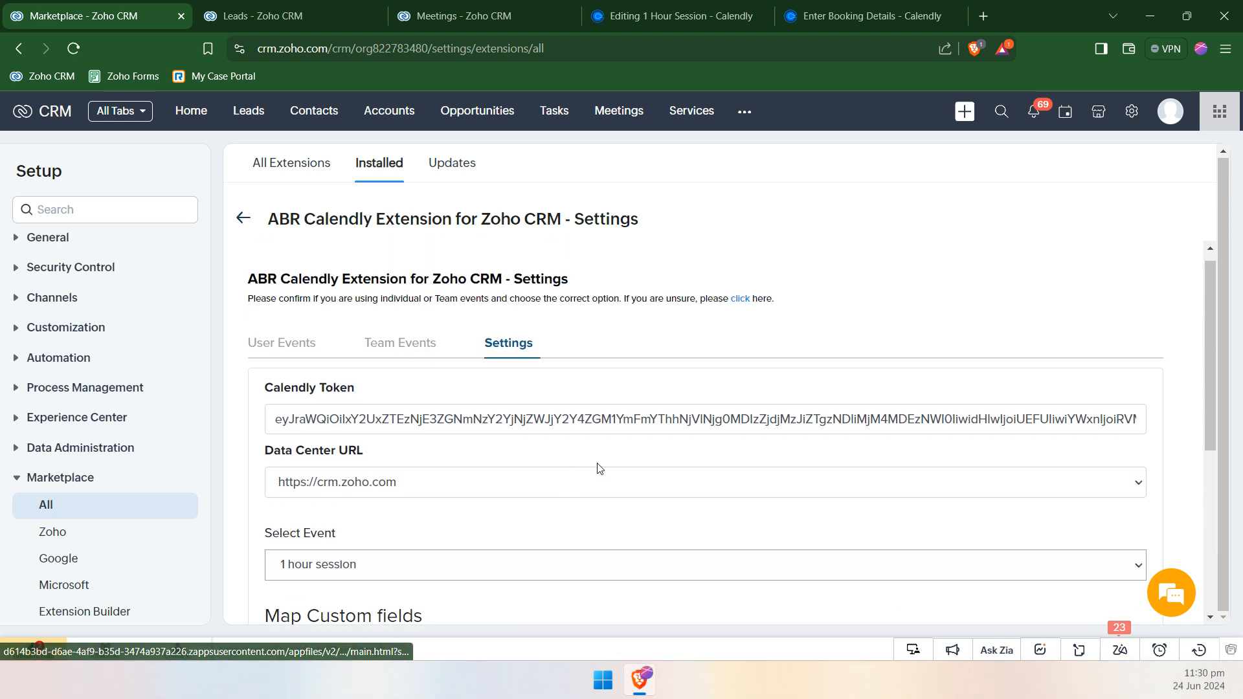
click(1125, 491)
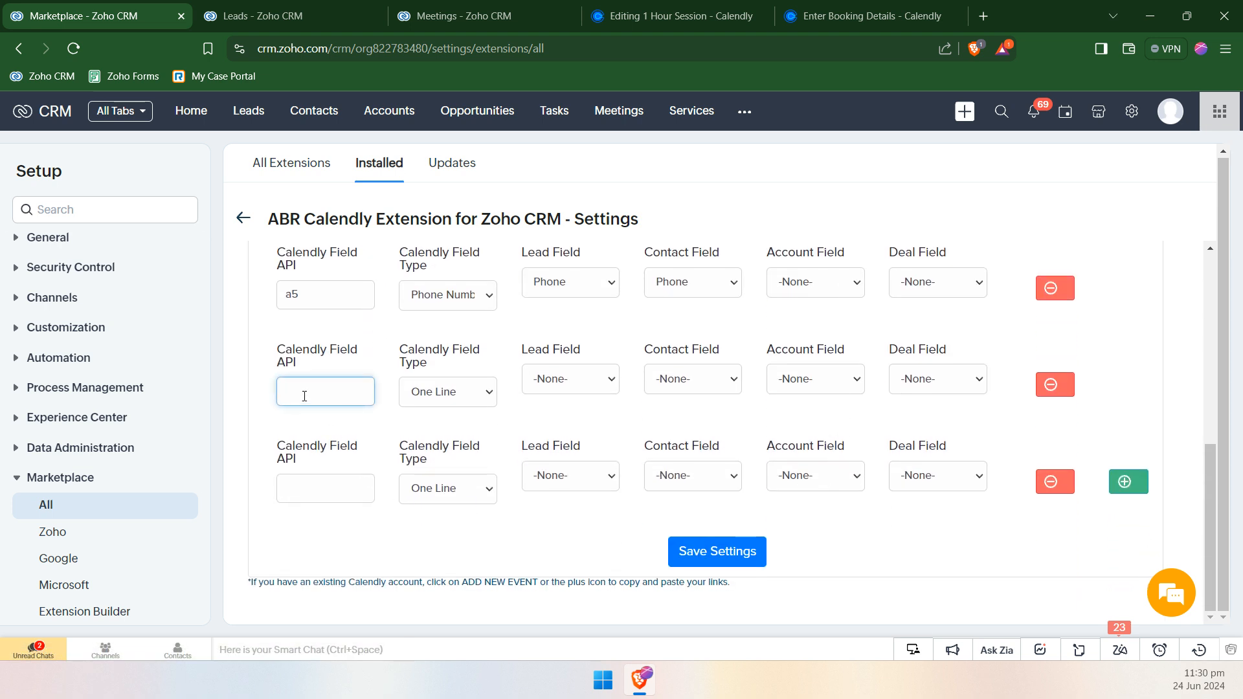
click(400, 387)
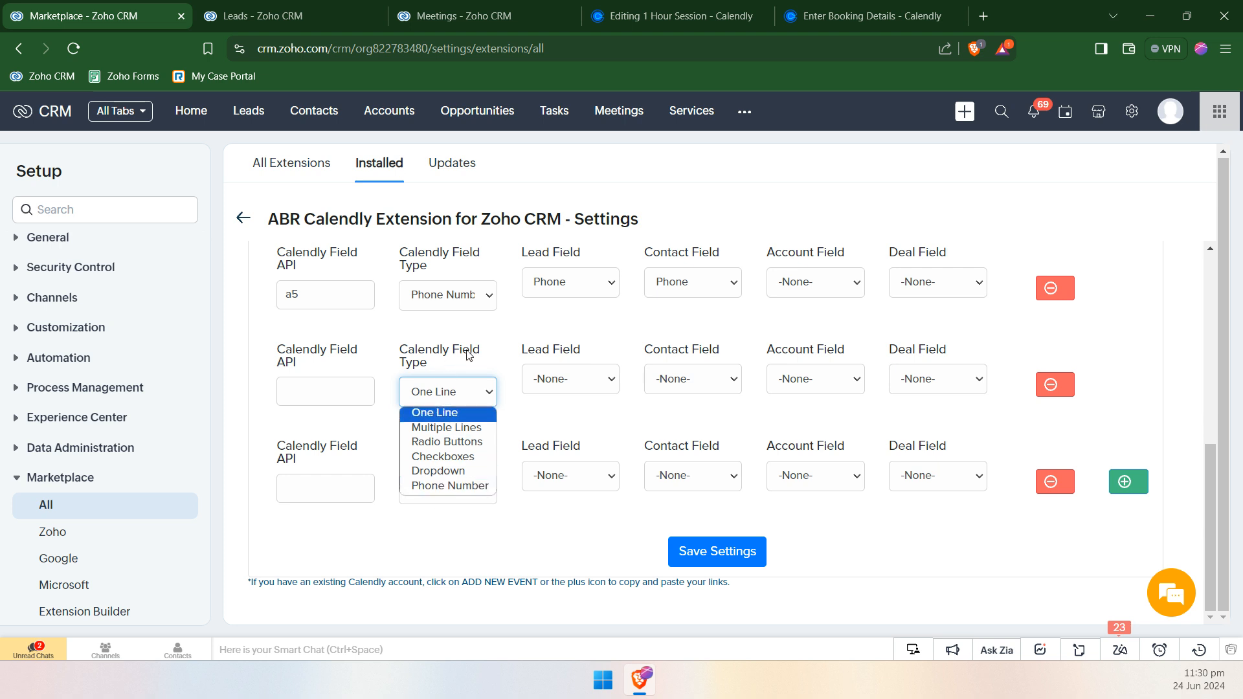
click(516, 336)
click(800, 386)
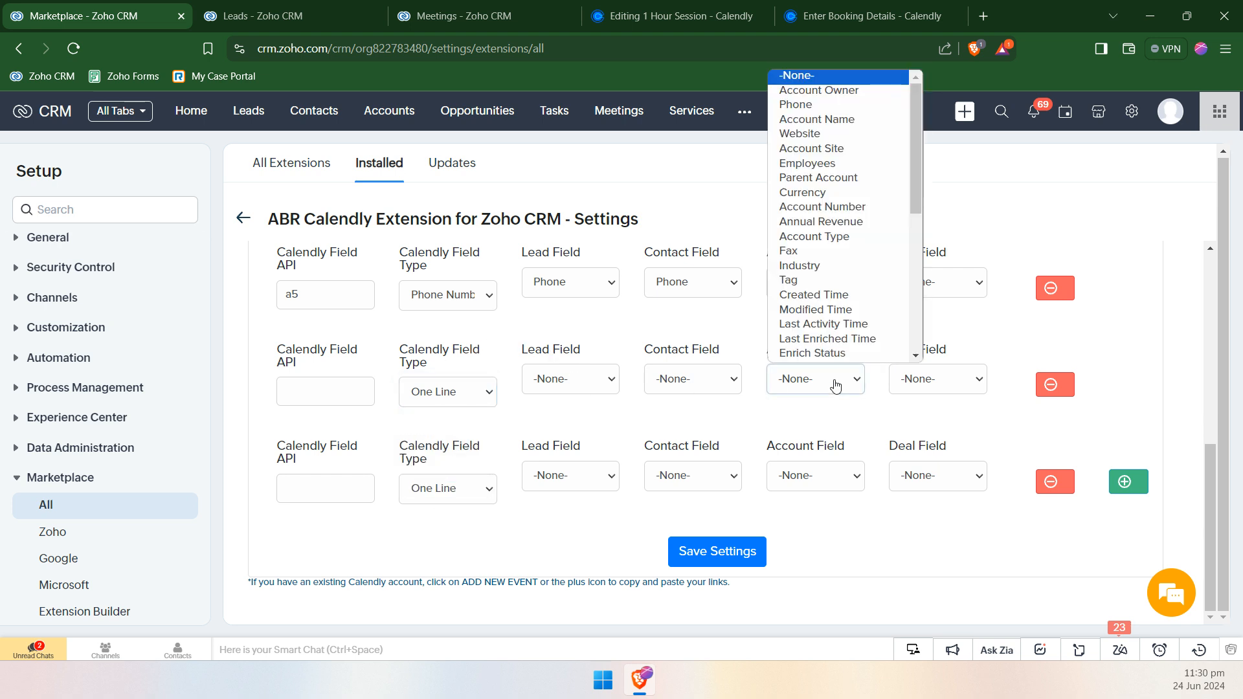
click(855, 400)
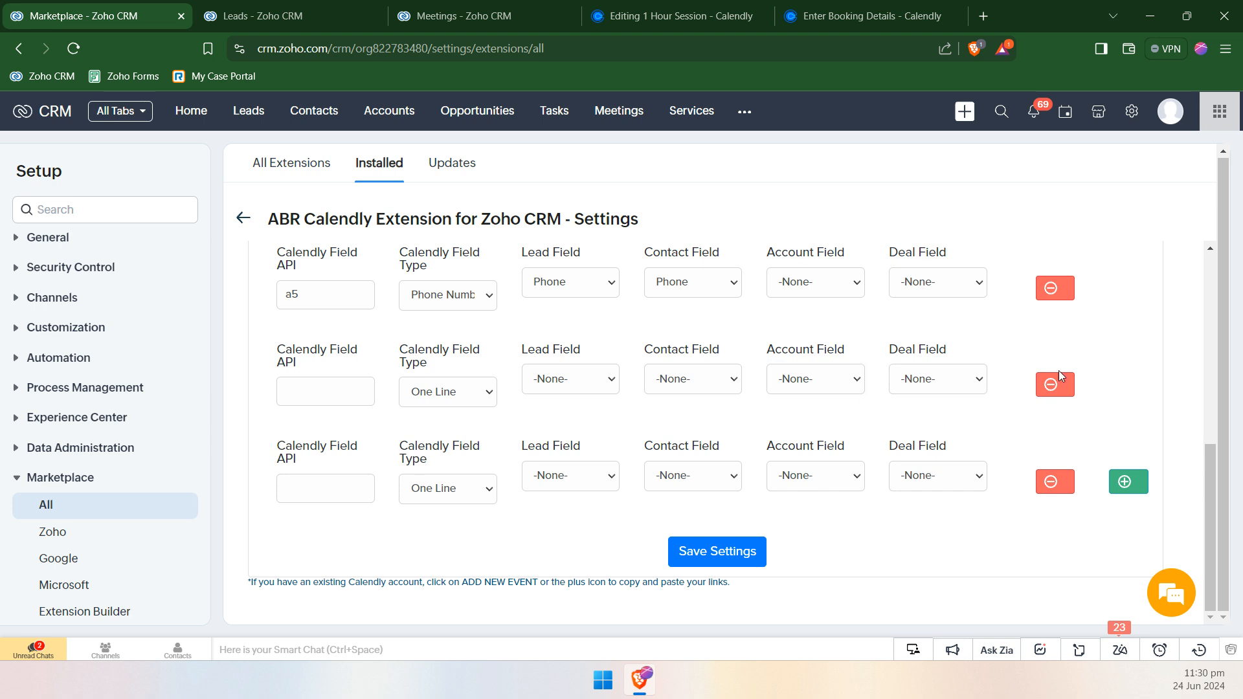
- Remove the last blank mapping row from the custom field mappings and save the settings
click(1054, 482)
scroll(1037, 450, down, 4)
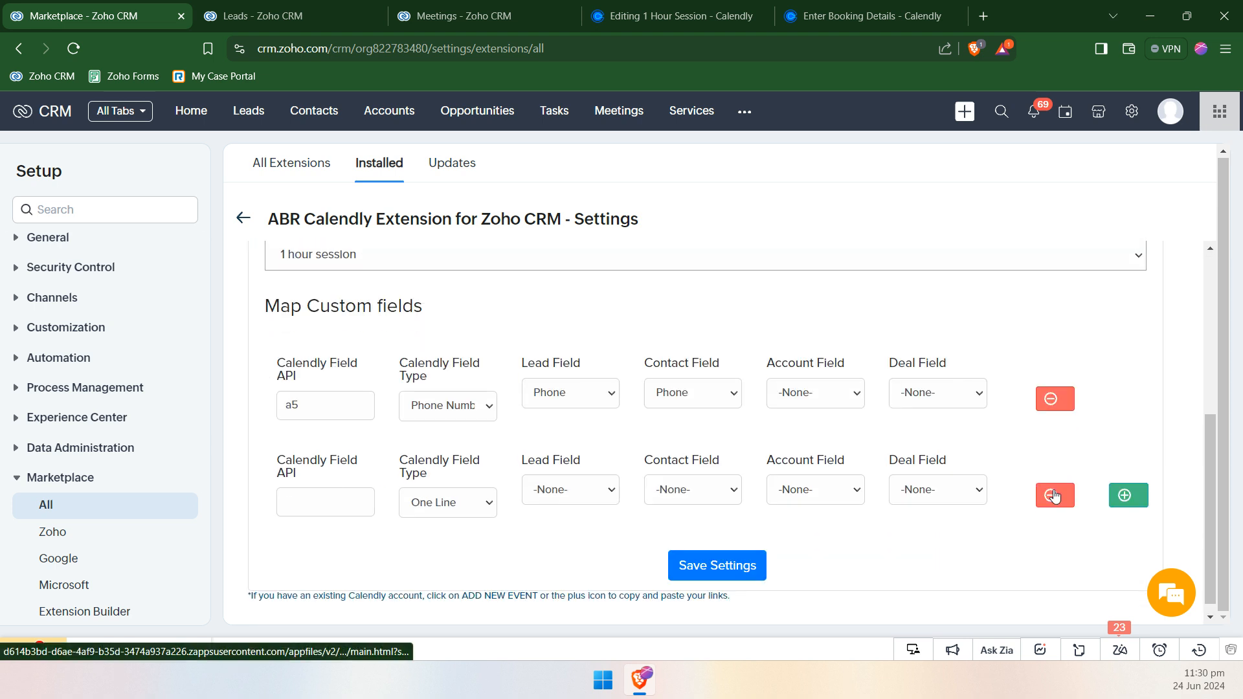
click(1055, 499)
scroll(819, 541, down, 6)
click(670, 564)
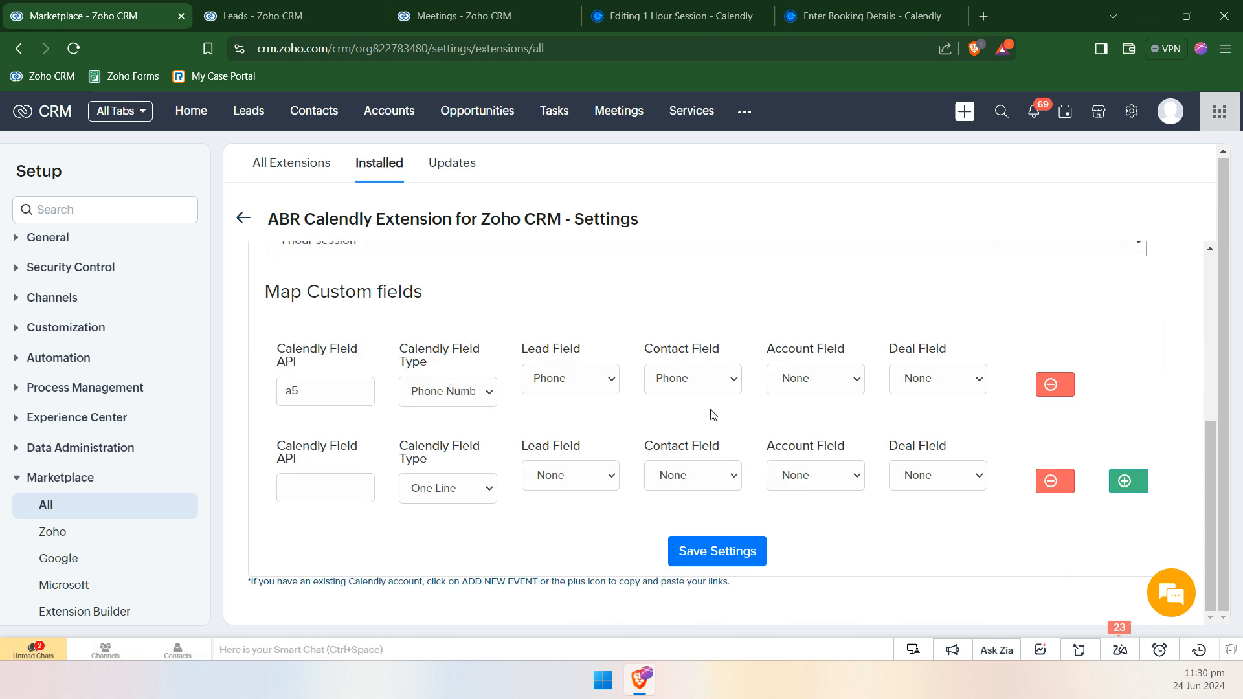
- Open the lead with status Call Not Answered 3 from the Leads list and launch Book Calendly Event for it
click(280, 14)
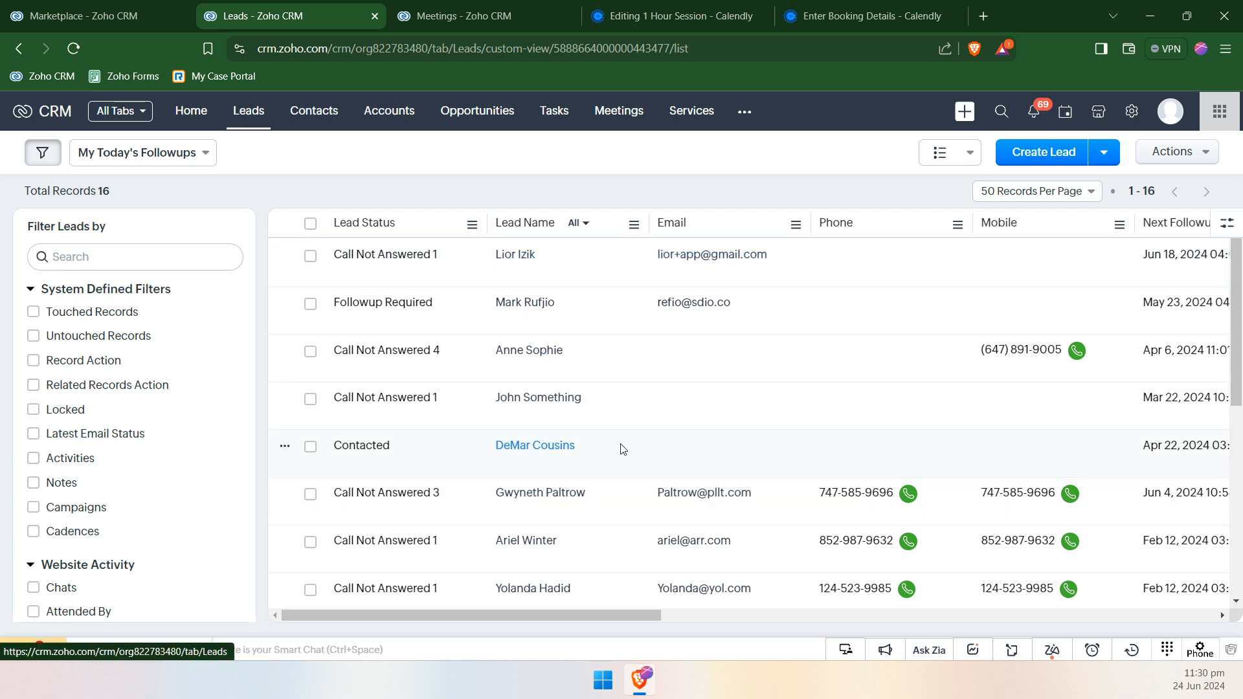
click(536, 498)
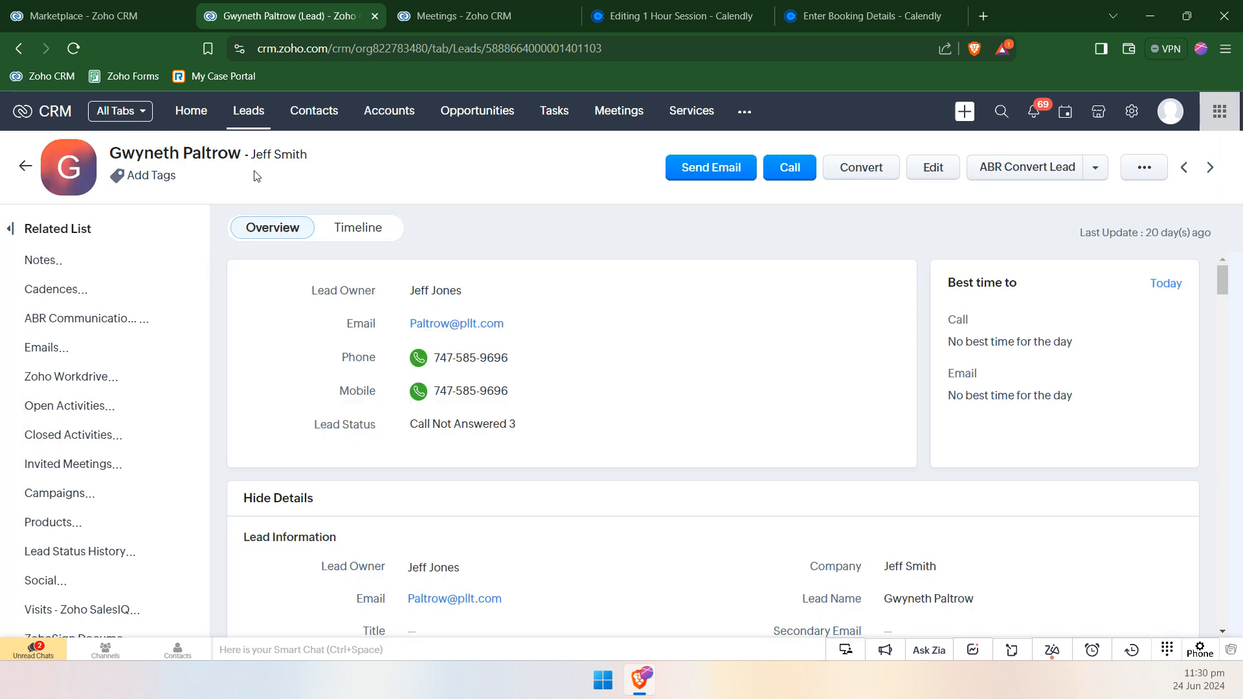
click(1095, 167)
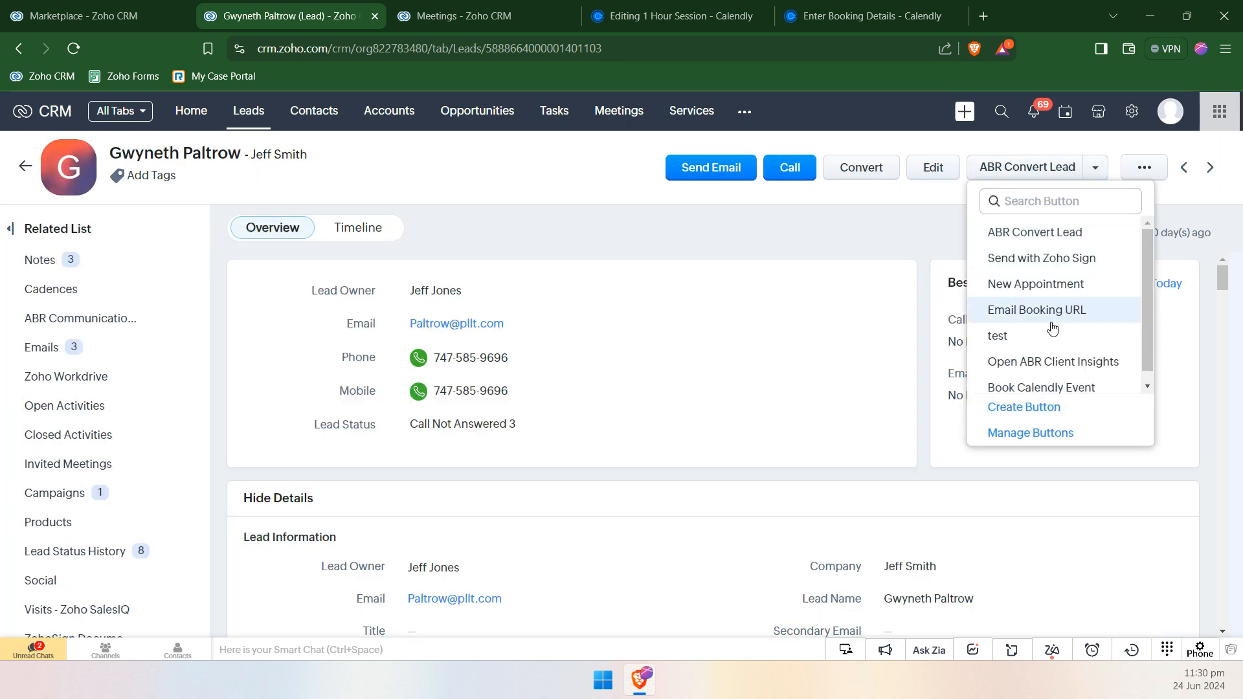
scroll(1058, 353, down, 1)
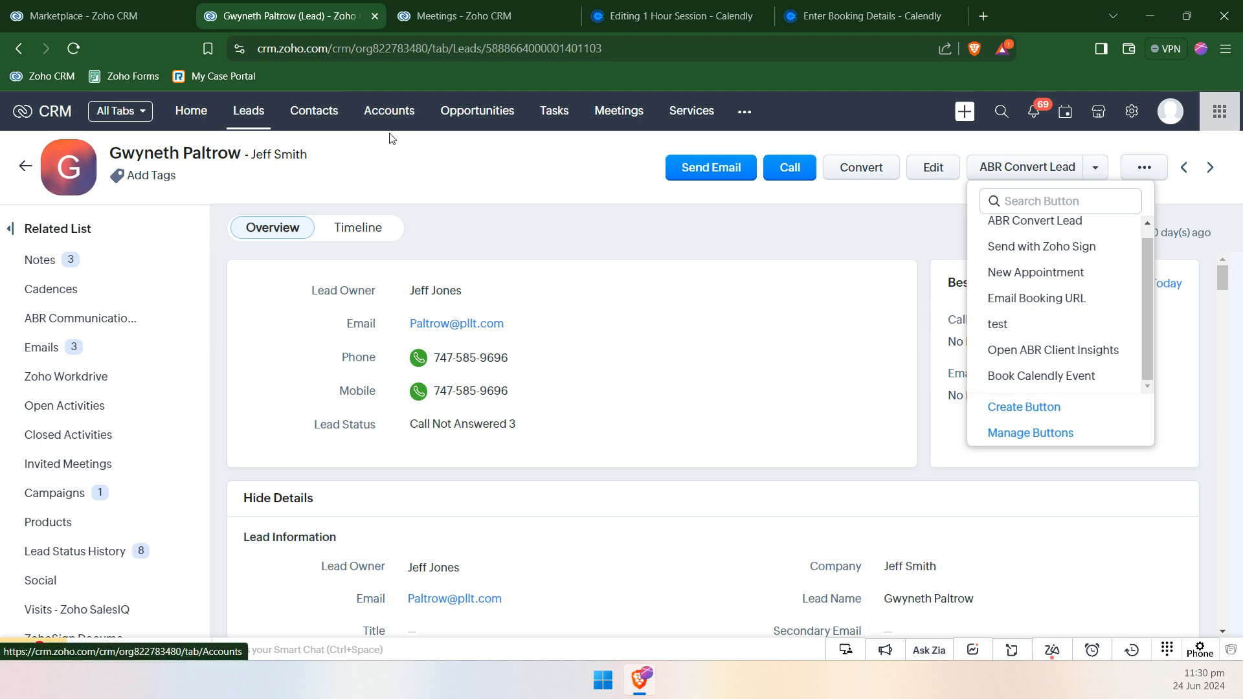
click(1096, 168)
click(1095, 168)
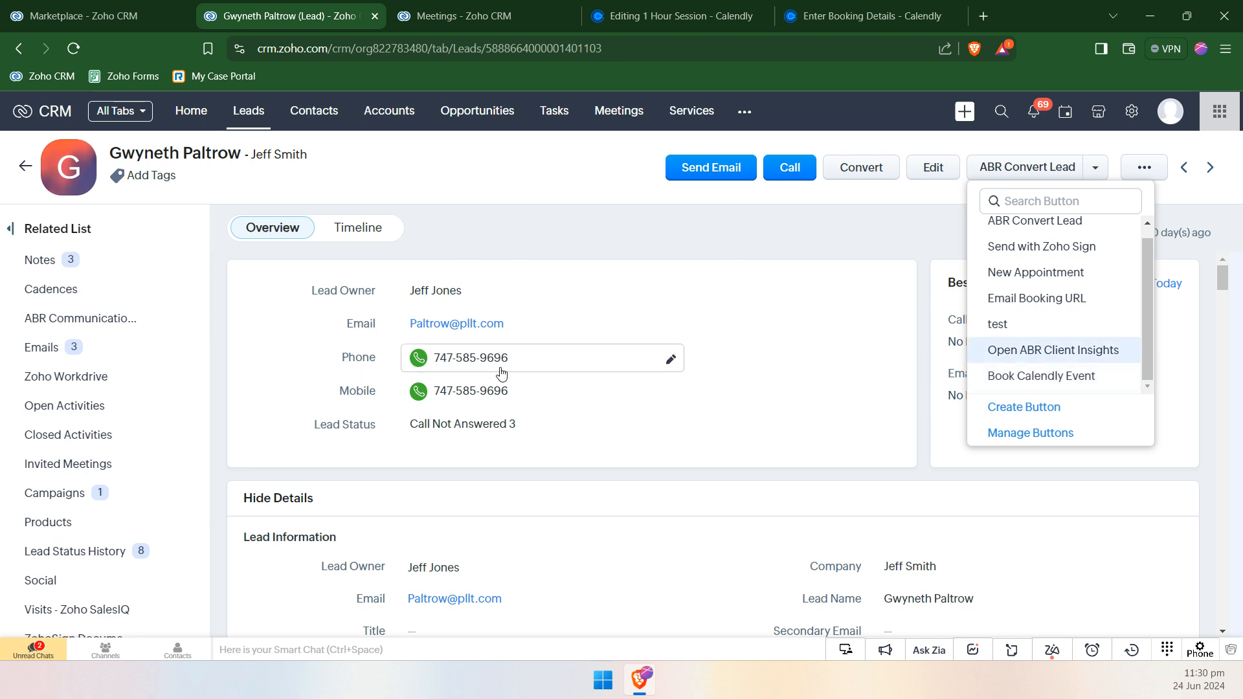
click(1041, 377)
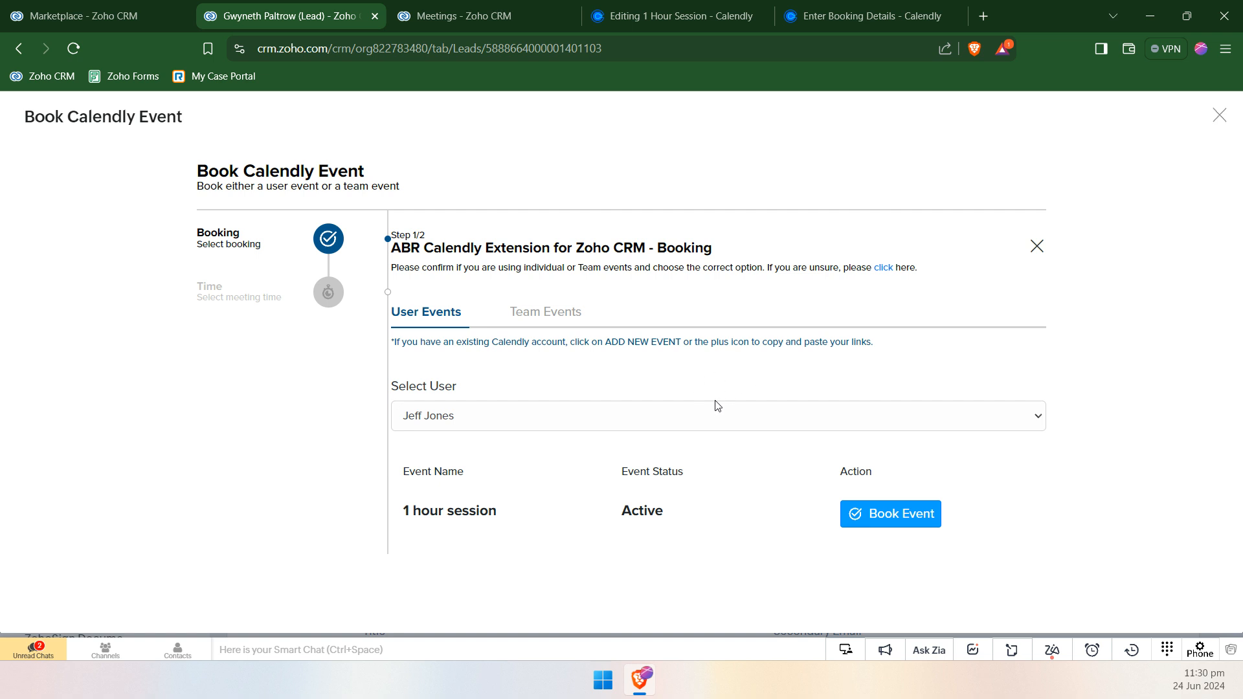
- Review the users available for the event booking and check the custom field mappings in the extension settings
click(736, 425)
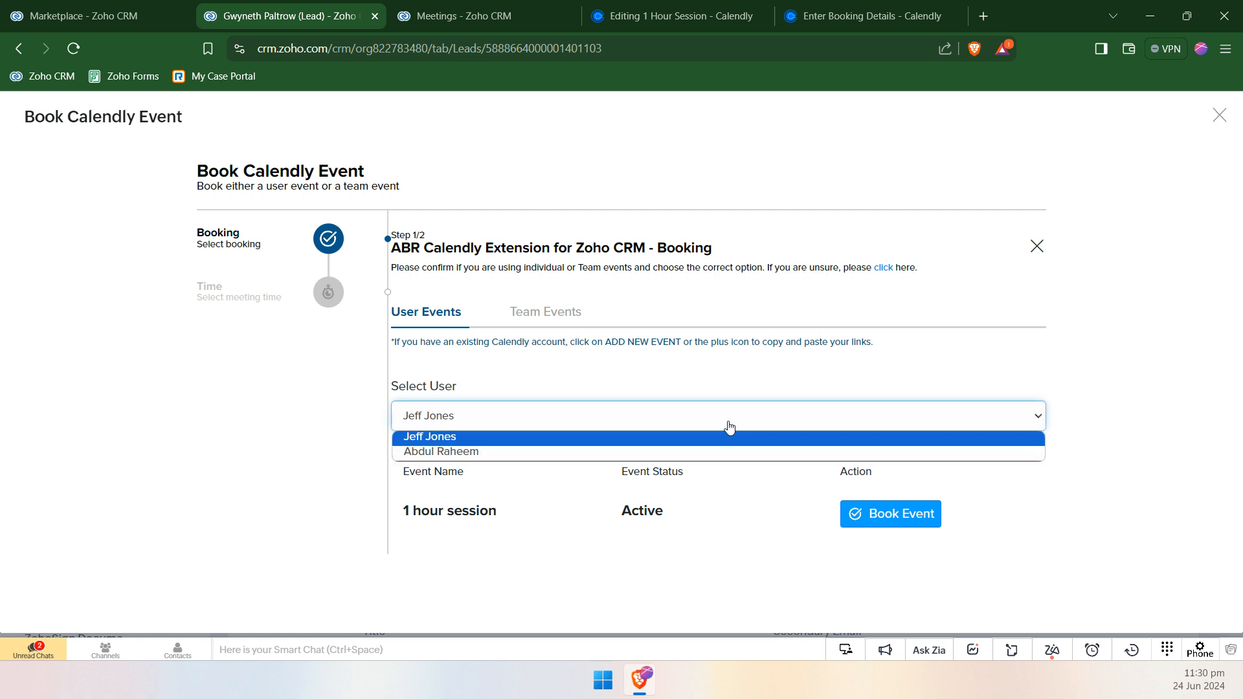
click(668, 459)
click(708, 422)
click(568, 437)
click(97, 16)
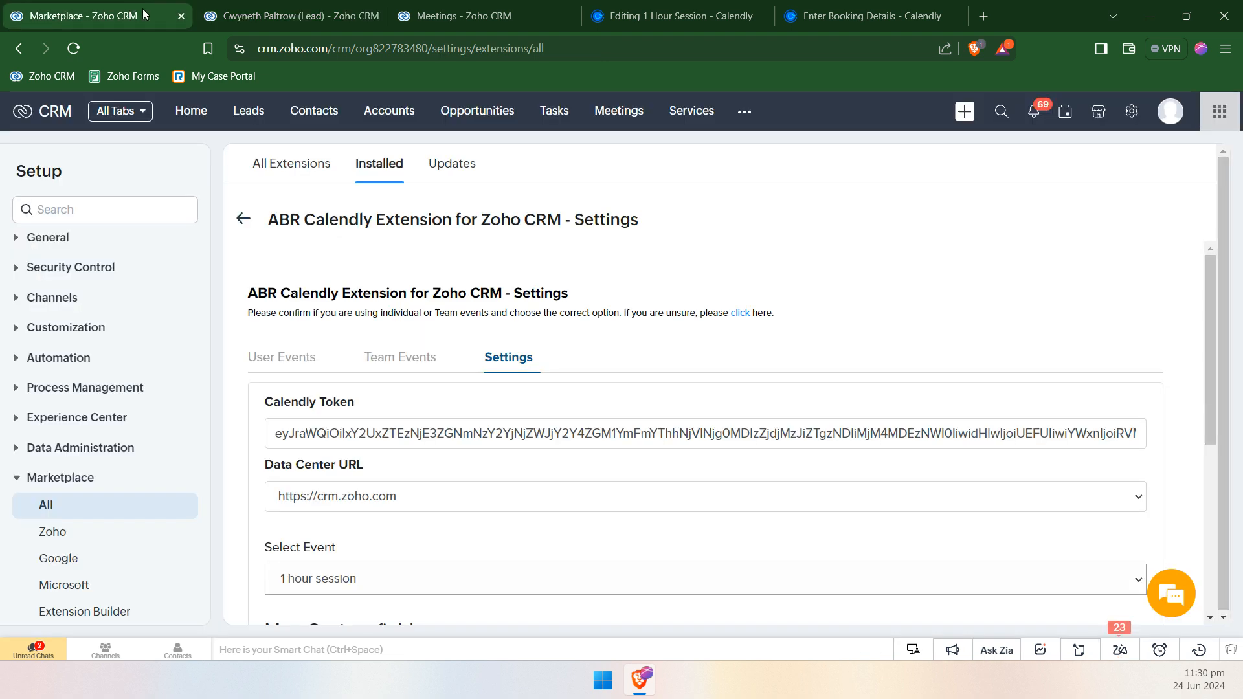
scroll(446, 504, down, 3)
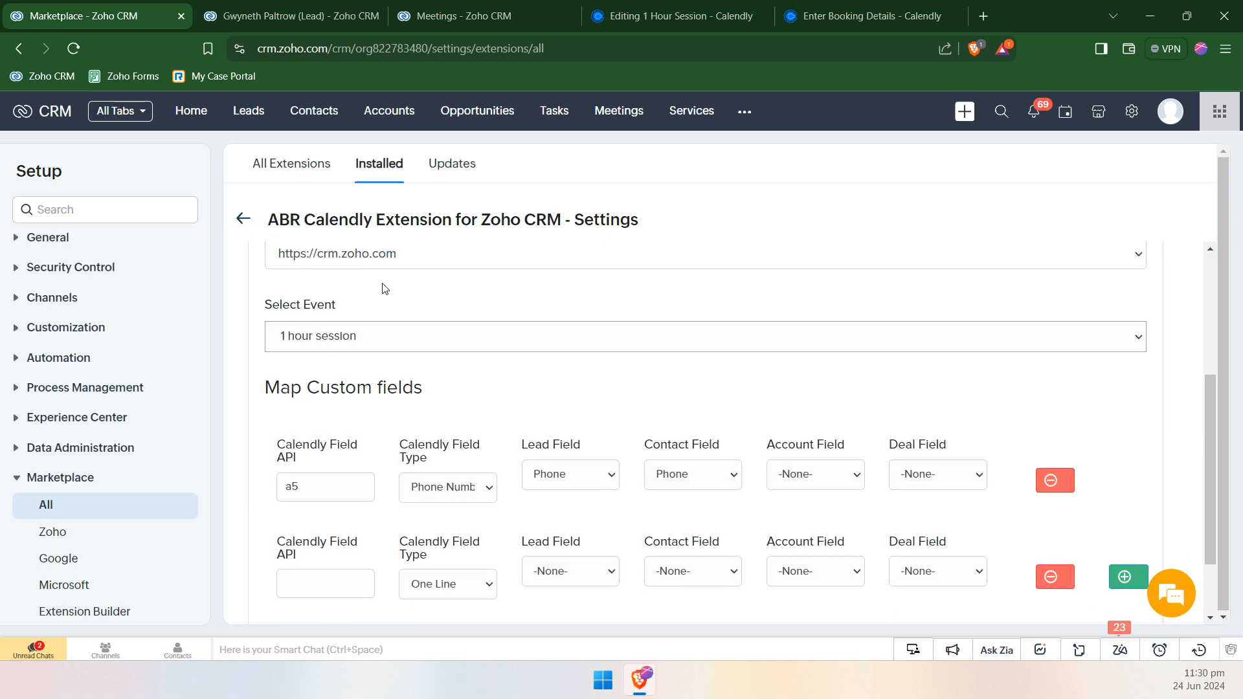
click(329, 5)
- Start booking the first user's 1 Hour Session for Tuesday, June 25, 2024 at 9:00am and continue to the details form
click(882, 528)
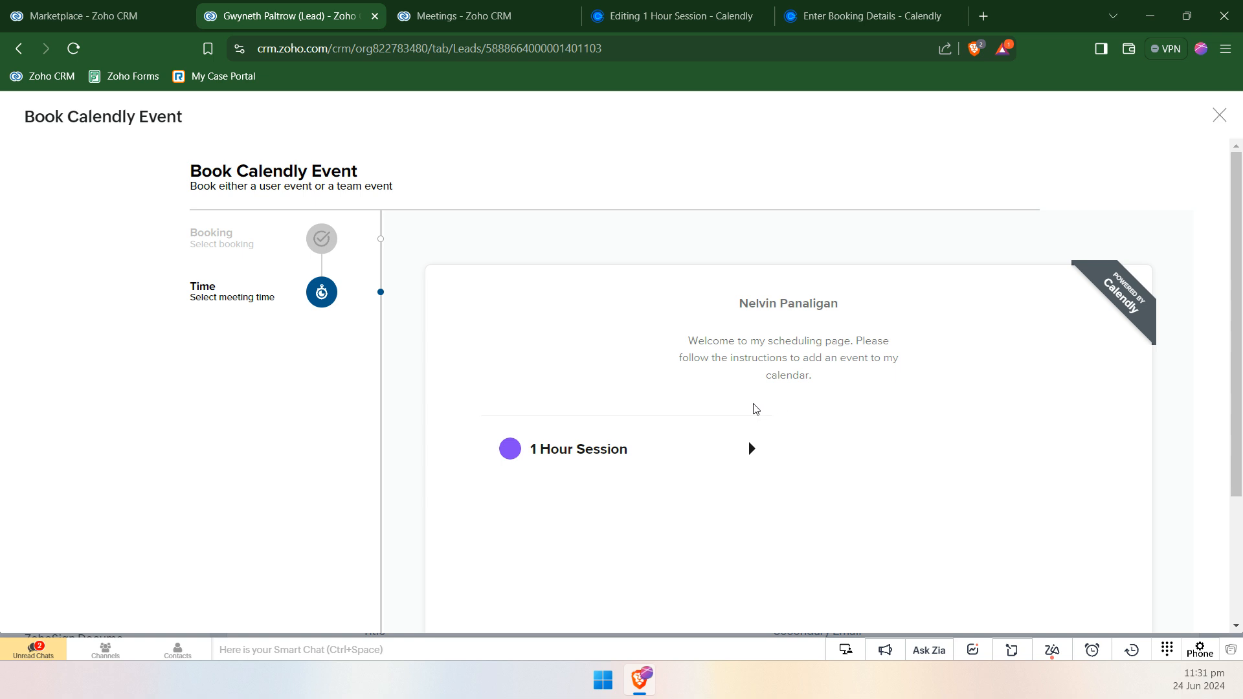
click(563, 458)
scroll(930, 413, down, 2)
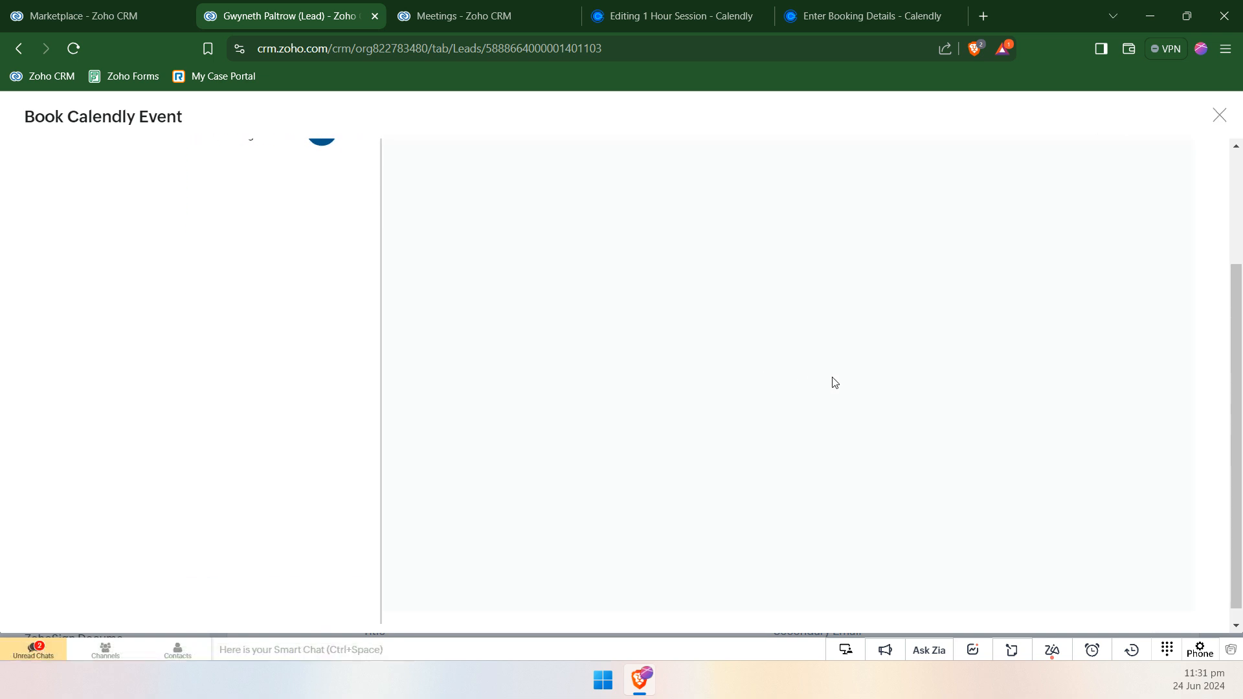
scroll(834, 382, up, 2)
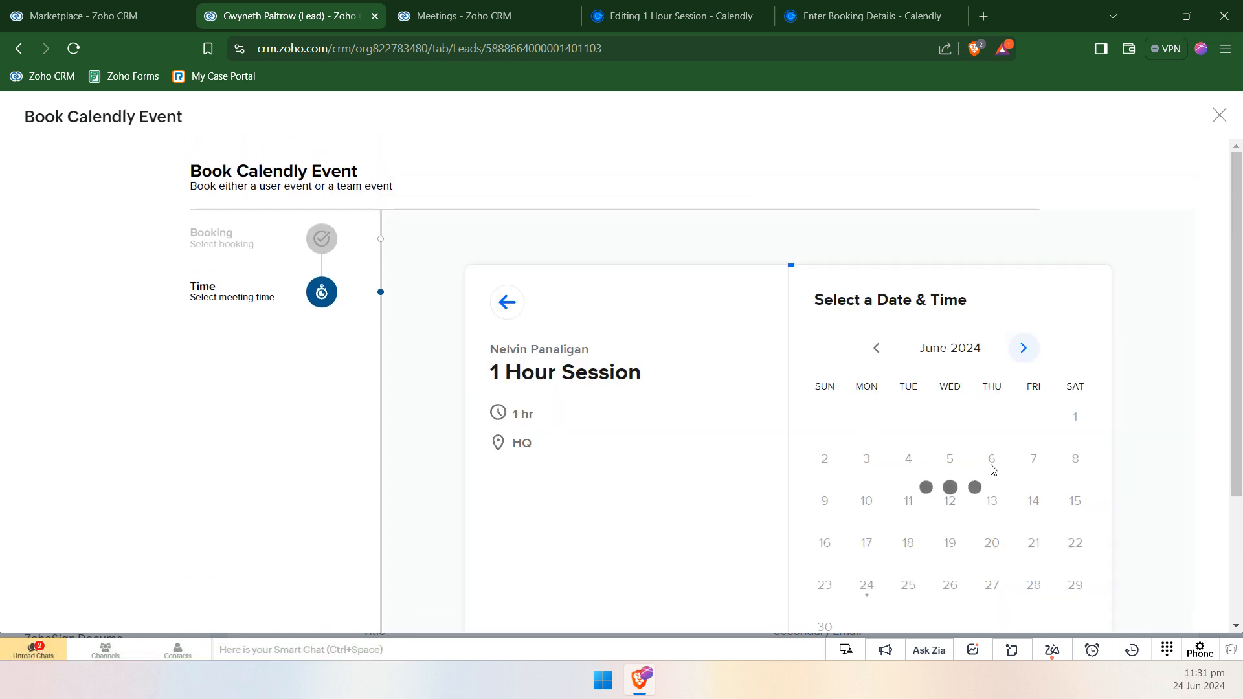
scroll(907, 505, down, 1)
click(903, 508)
click(1017, 322)
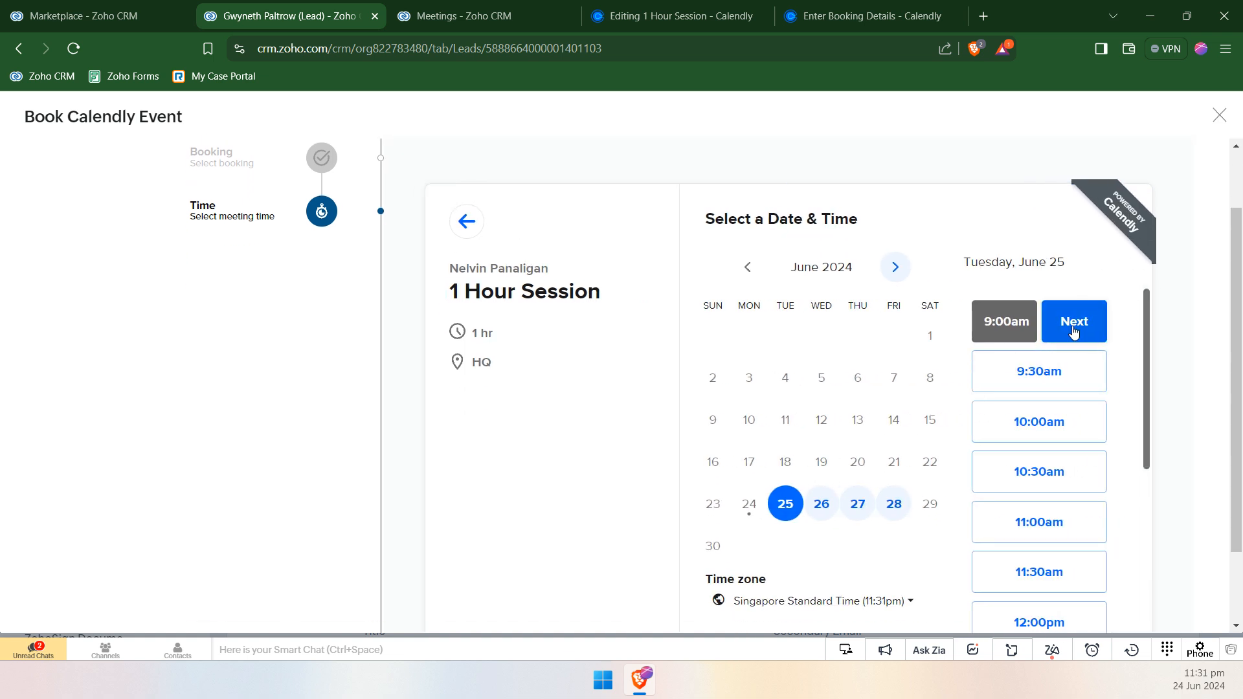
click(1061, 327)
- Review the Phone and other invitee questions on the booking form, and close the booking window without scheduling
scroll(1002, 395, down, 5)
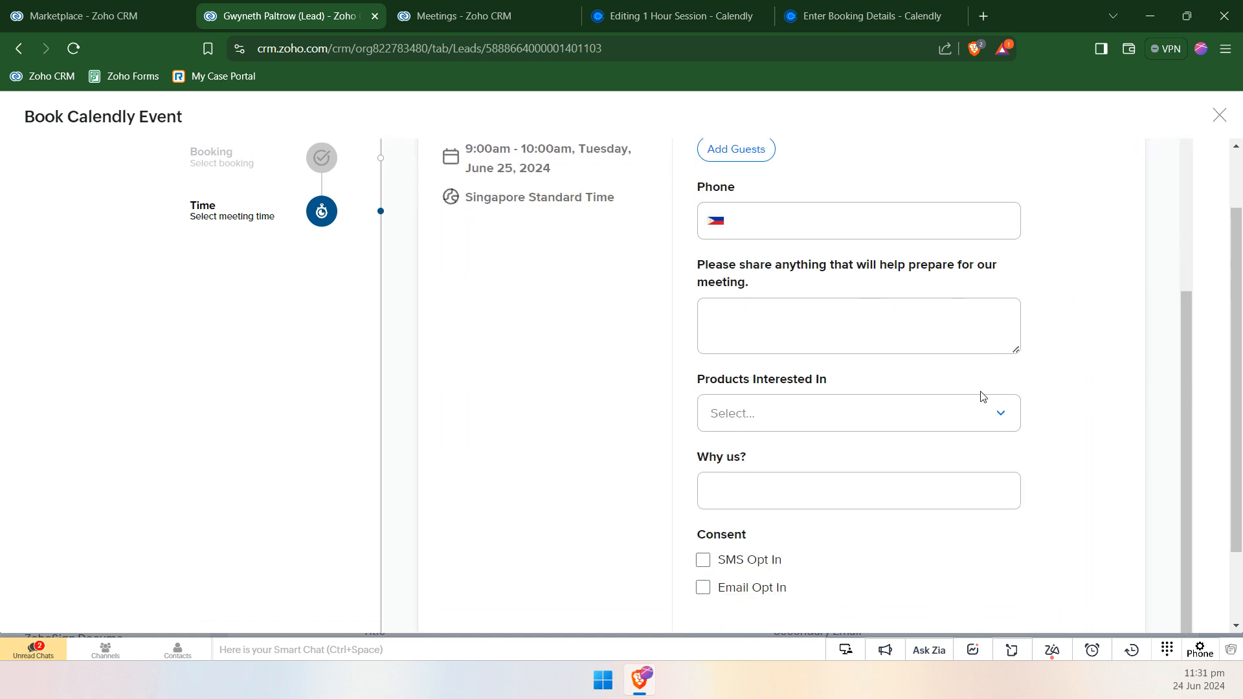
scroll(974, 399, up, 7)
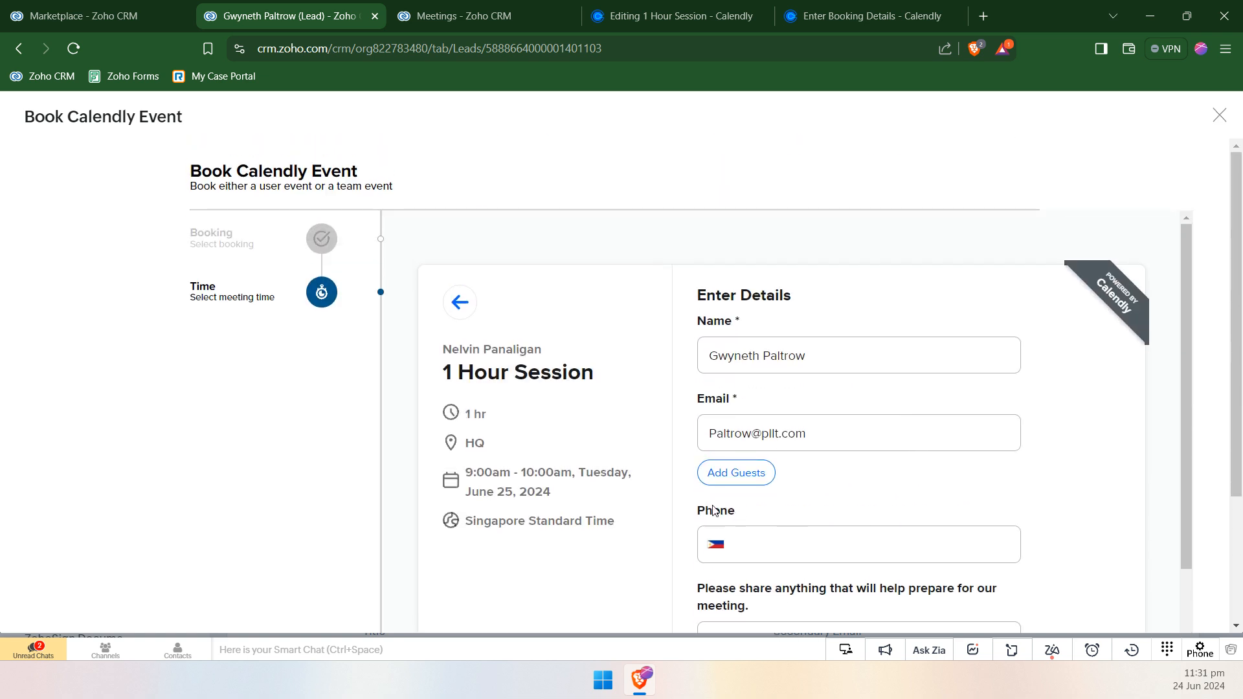
drag(693, 515, 769, 515)
click(1219, 117)
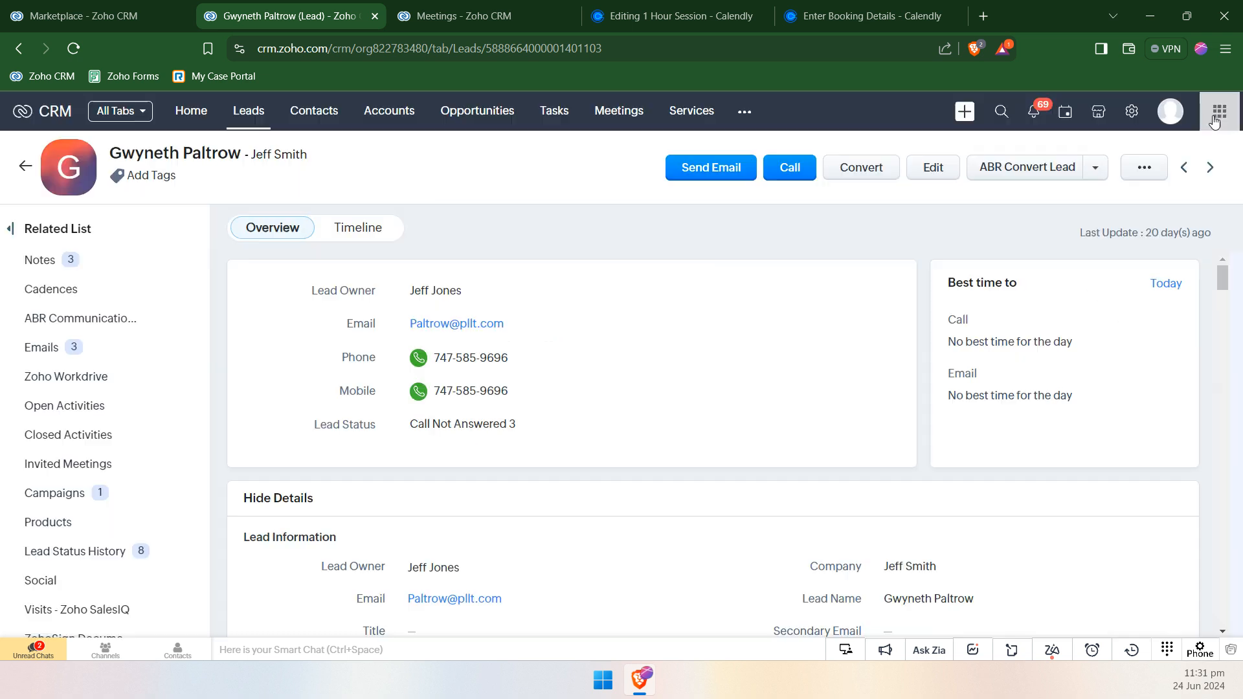
- Reopen Book Calendly Event for the lead, choose the second user, and start booking that user's event
click(1095, 169)
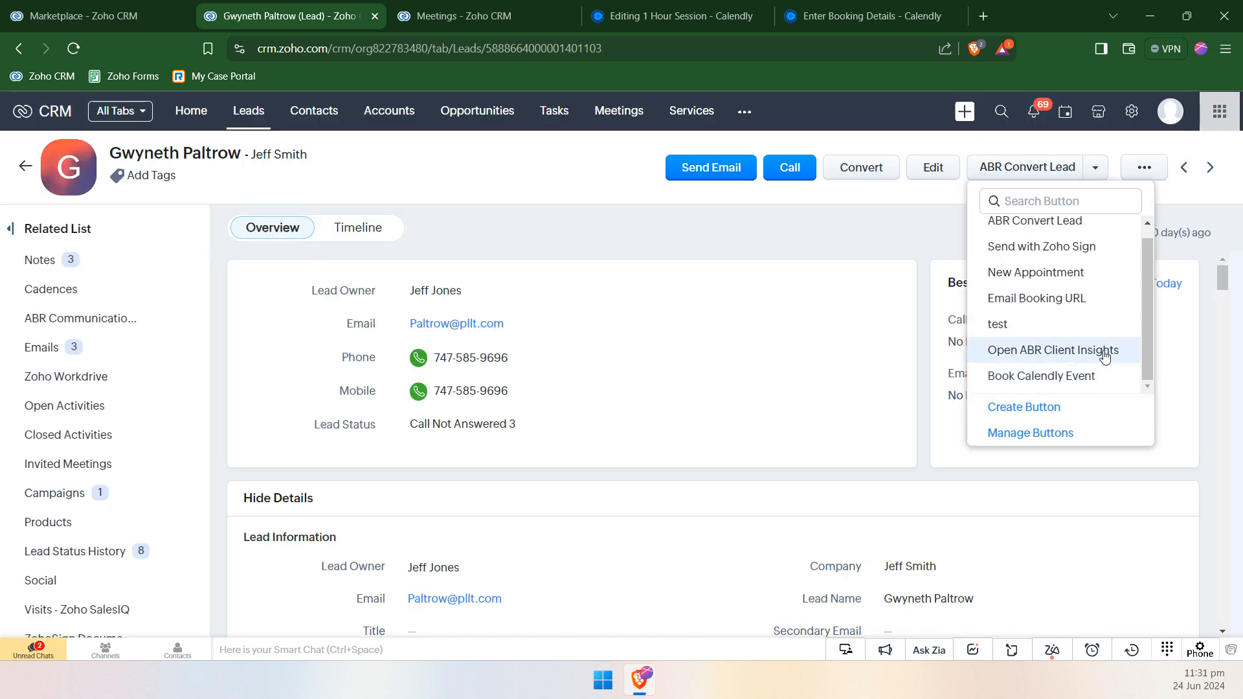
click(1055, 370)
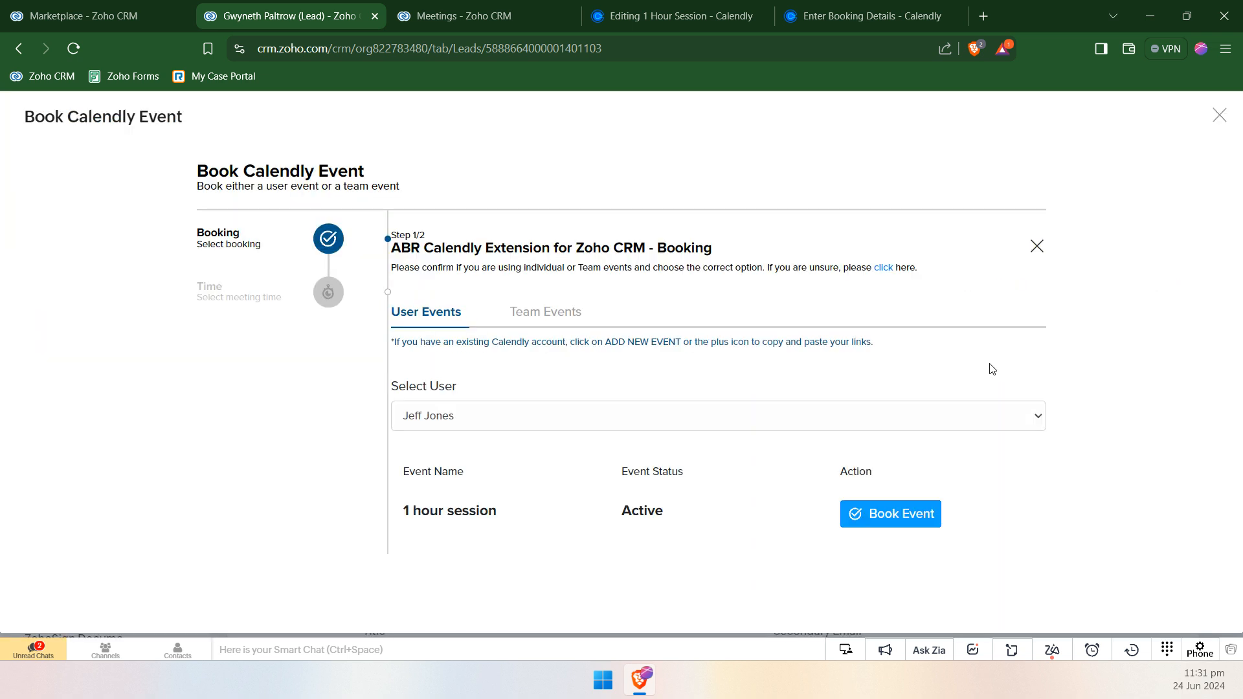
click(786, 424)
click(602, 449)
click(879, 515)
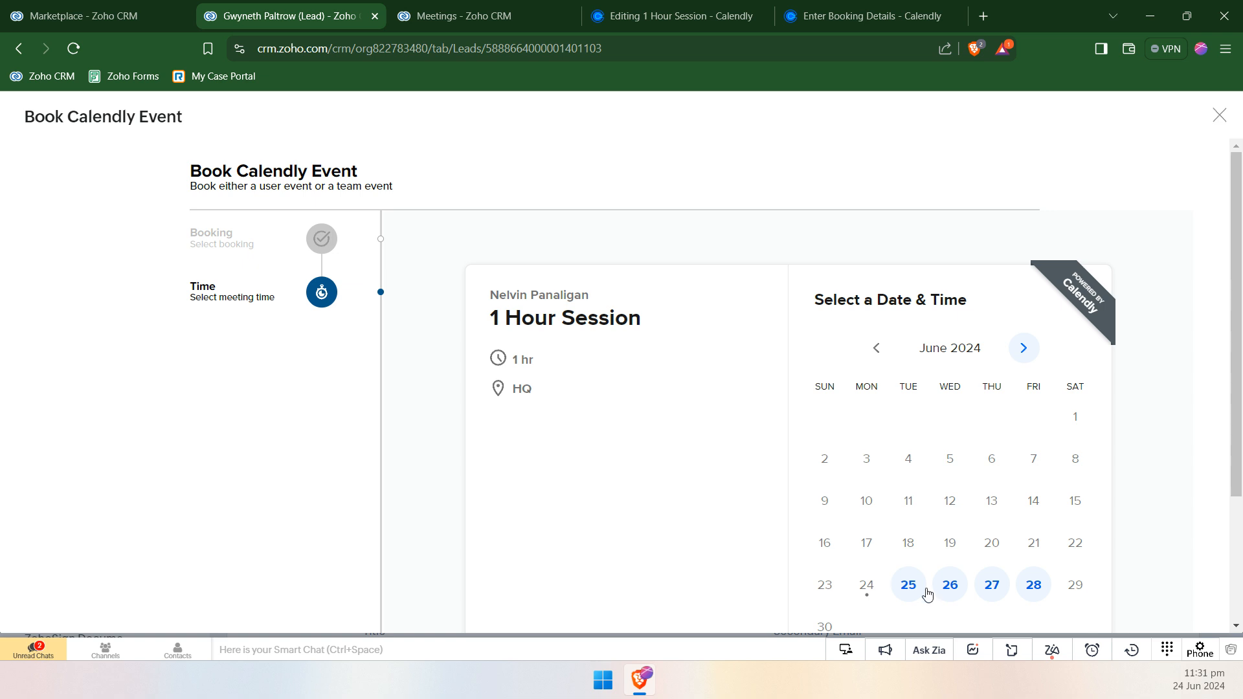
- Choose June 25, 2024 at 9:00am for the 1 Hour Session, continue to the details form, and review its questions
click(923, 589)
click(1016, 405)
click(1101, 408)
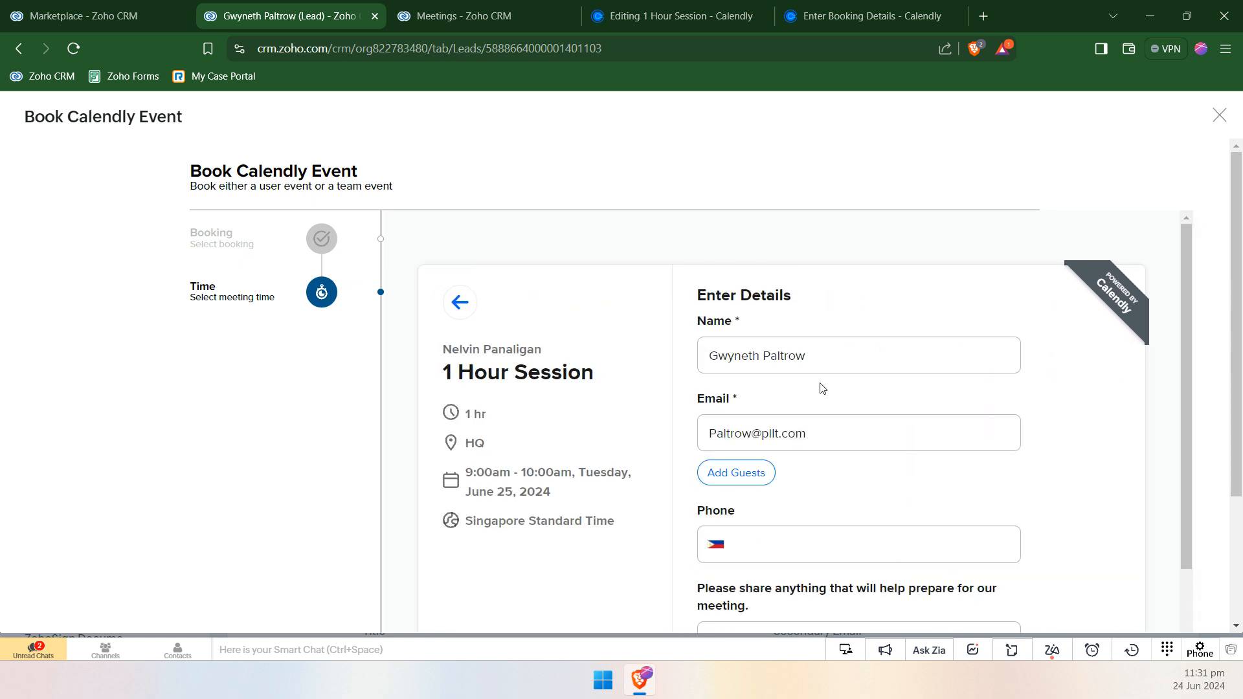
scroll(861, 392, down, 7)
scroll(928, 380, up, 5)
scroll(928, 379, up, 3)
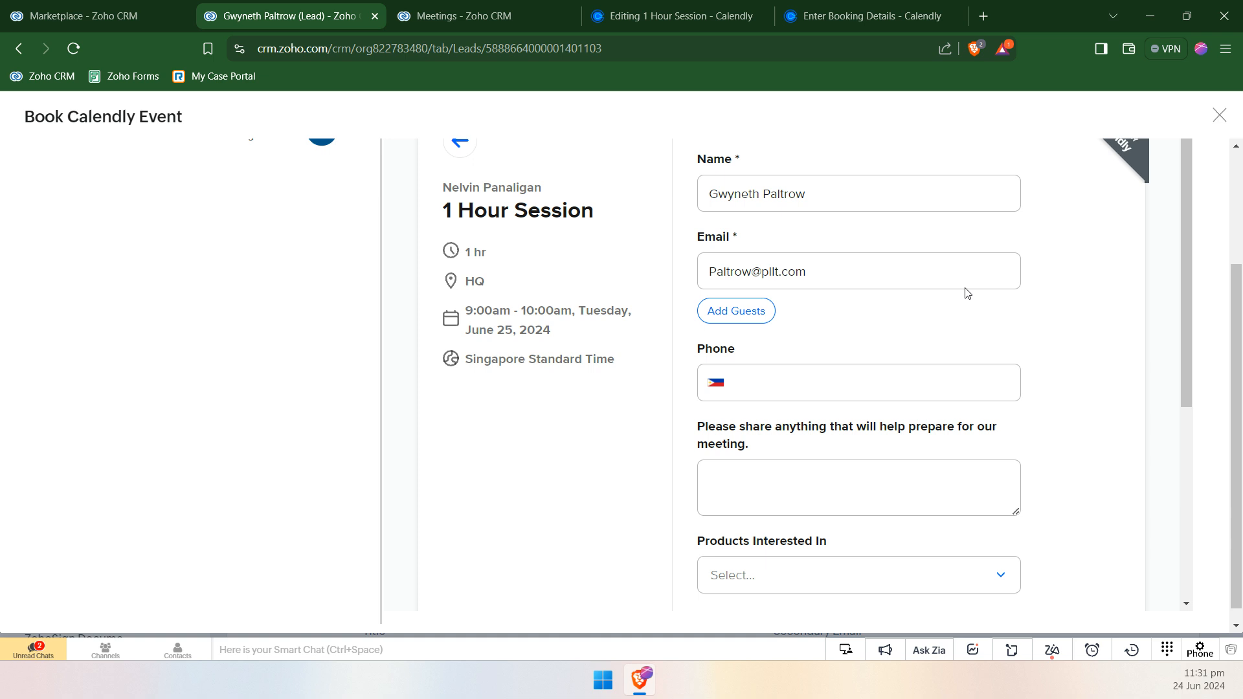
- Close the booking window without scheduling and examine the lead's Open Activities related list
scroll(1035, 405, down, 5)
click(1219, 120)
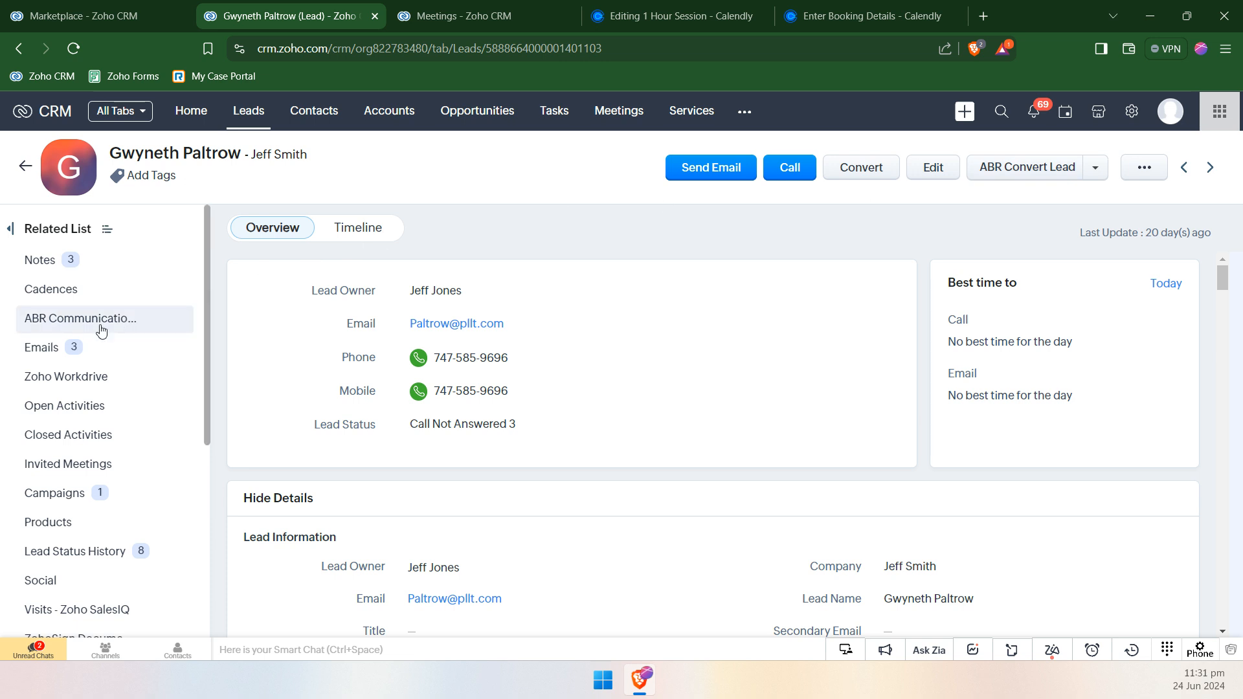
click(95, 407)
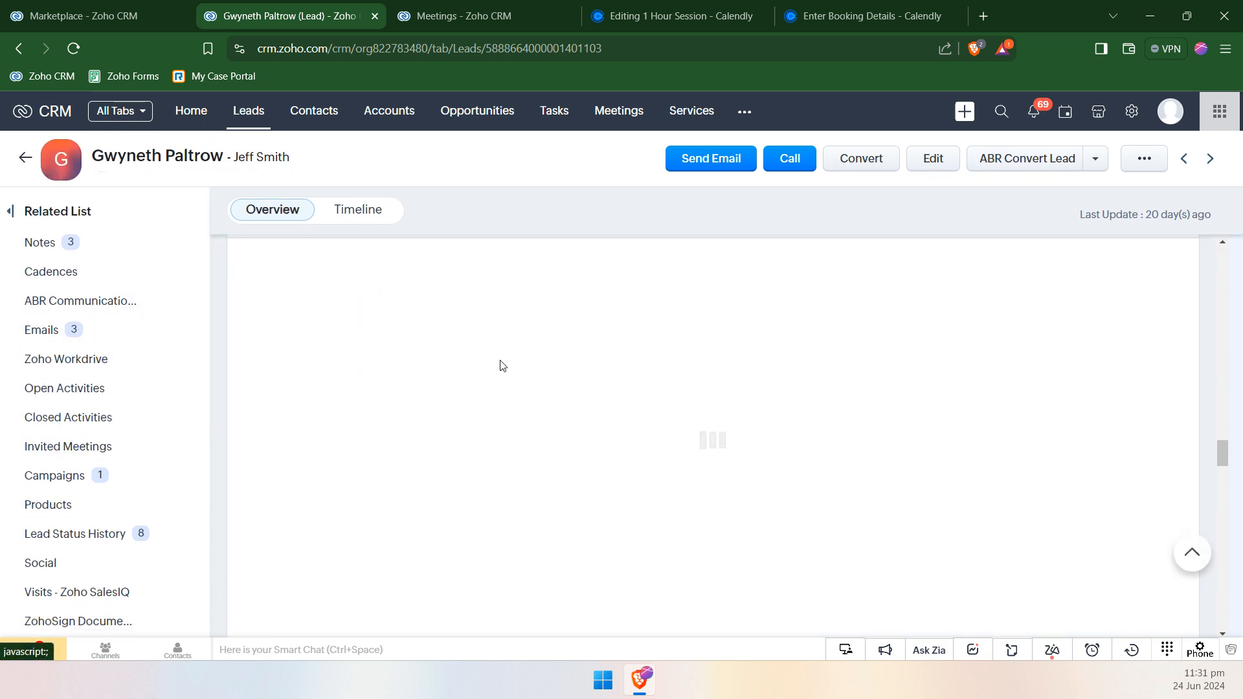
click(83, 396)
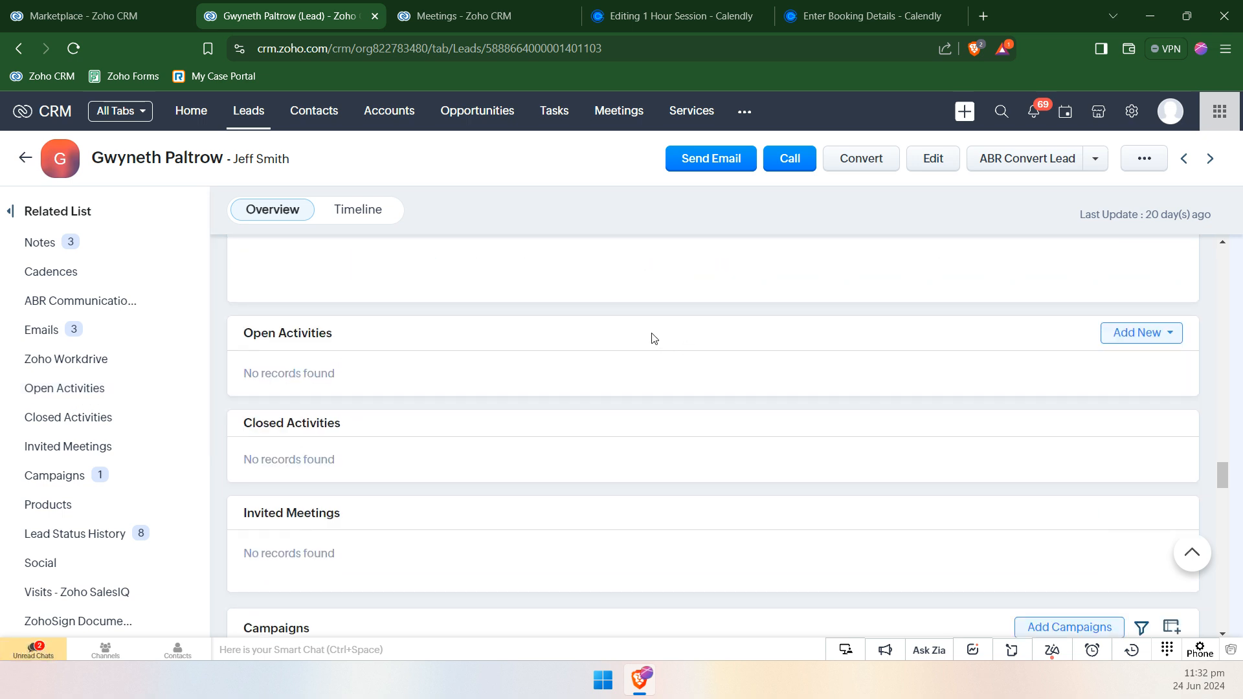
- Open the meeting record titled New Meeting on May 21, 2024 from the meetings list and bring up its Other Information section
click(465, 17)
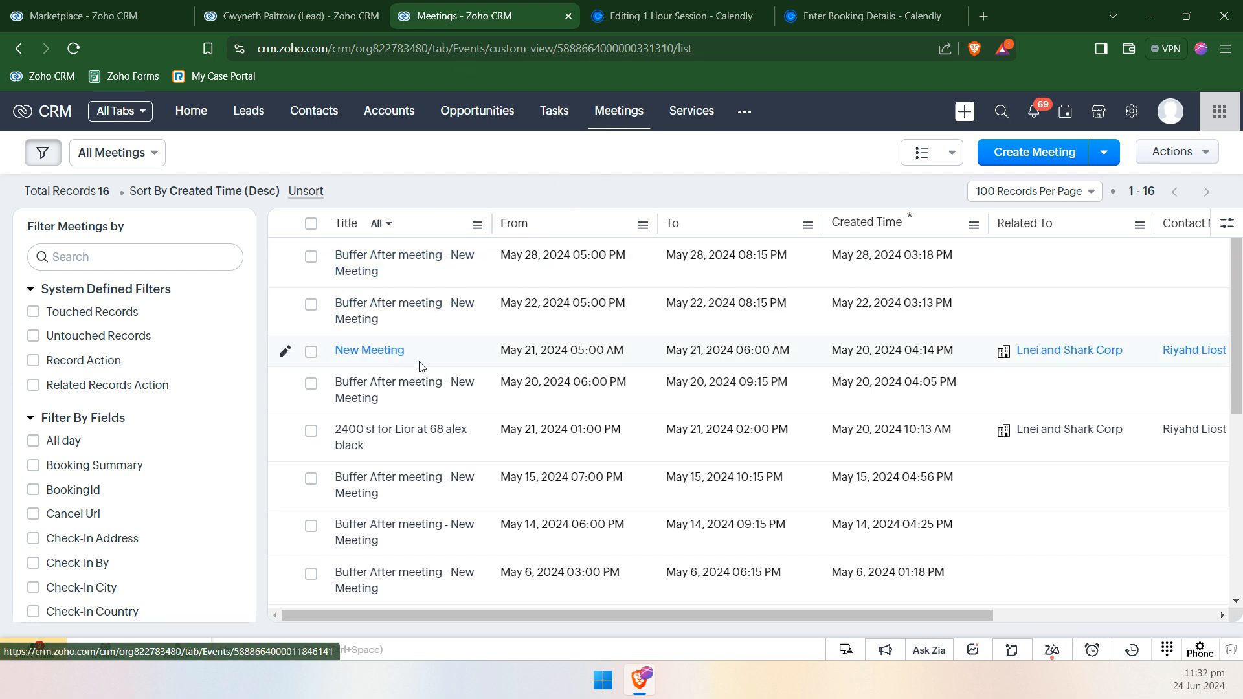
click(360, 350)
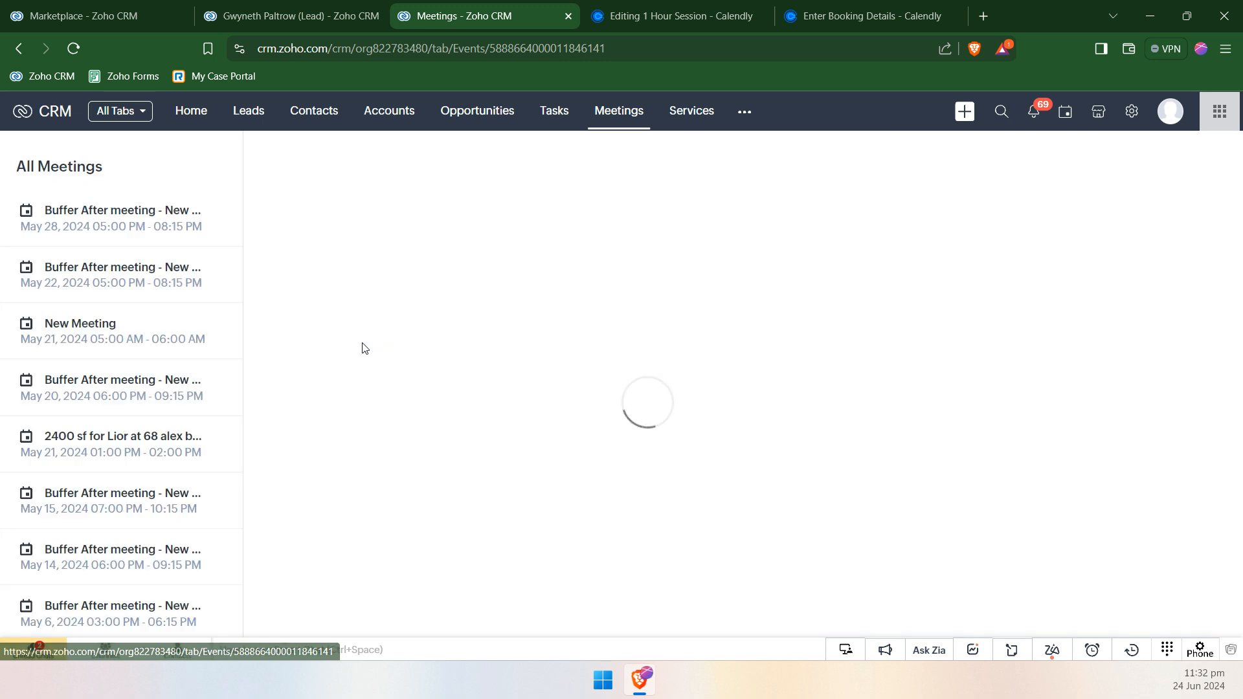
scroll(554, 327, down, 3)
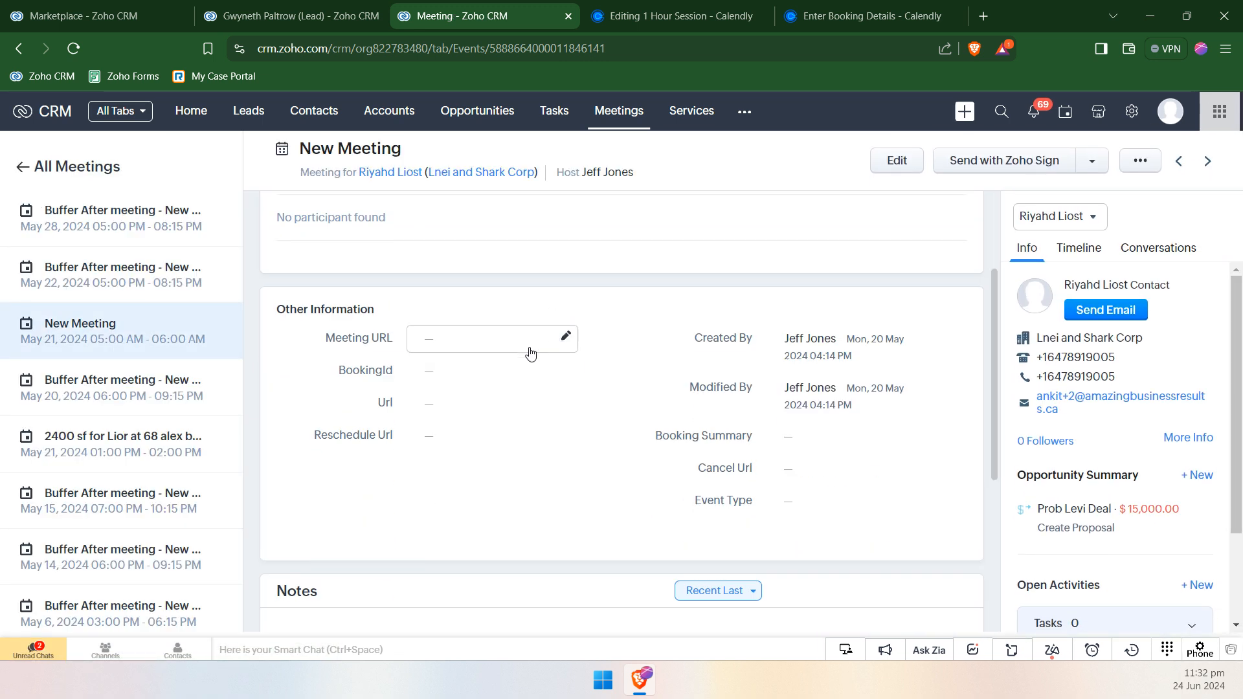
- Examine the meeting's Reschedule Url, Cancel Url and Url fields, and return to the lead's Open Activities
drag(314, 435, 396, 435)
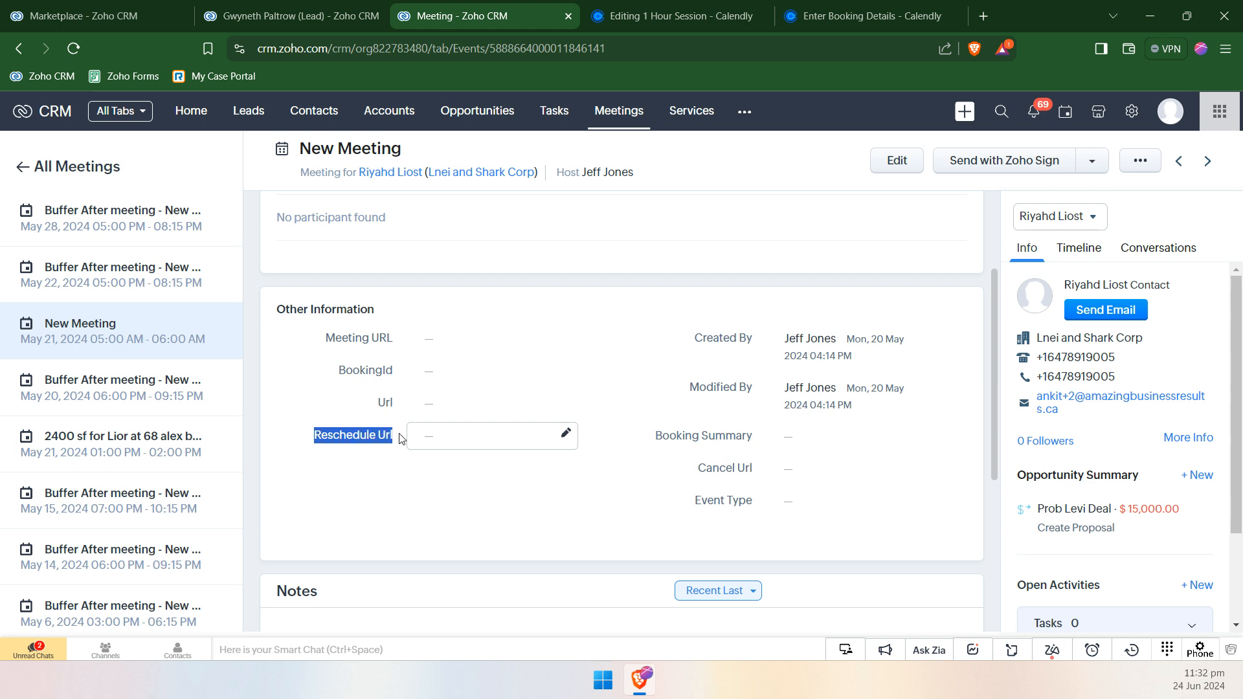
drag(652, 440, 749, 469)
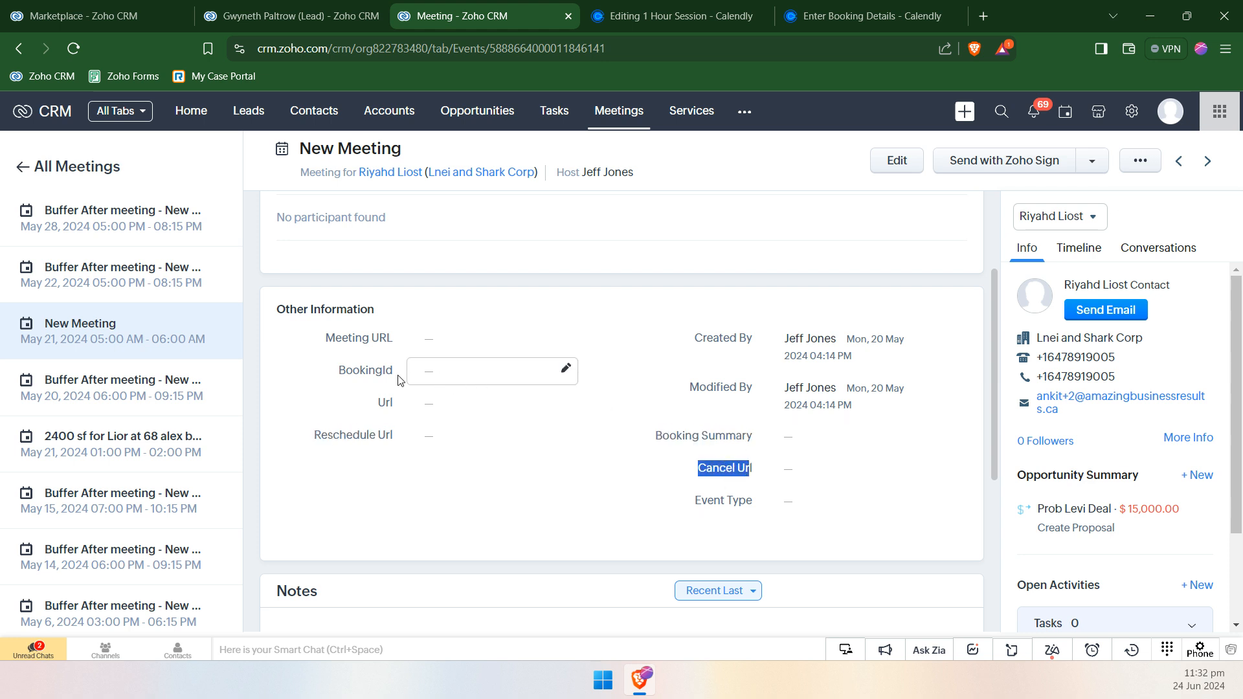
drag(380, 401, 396, 403)
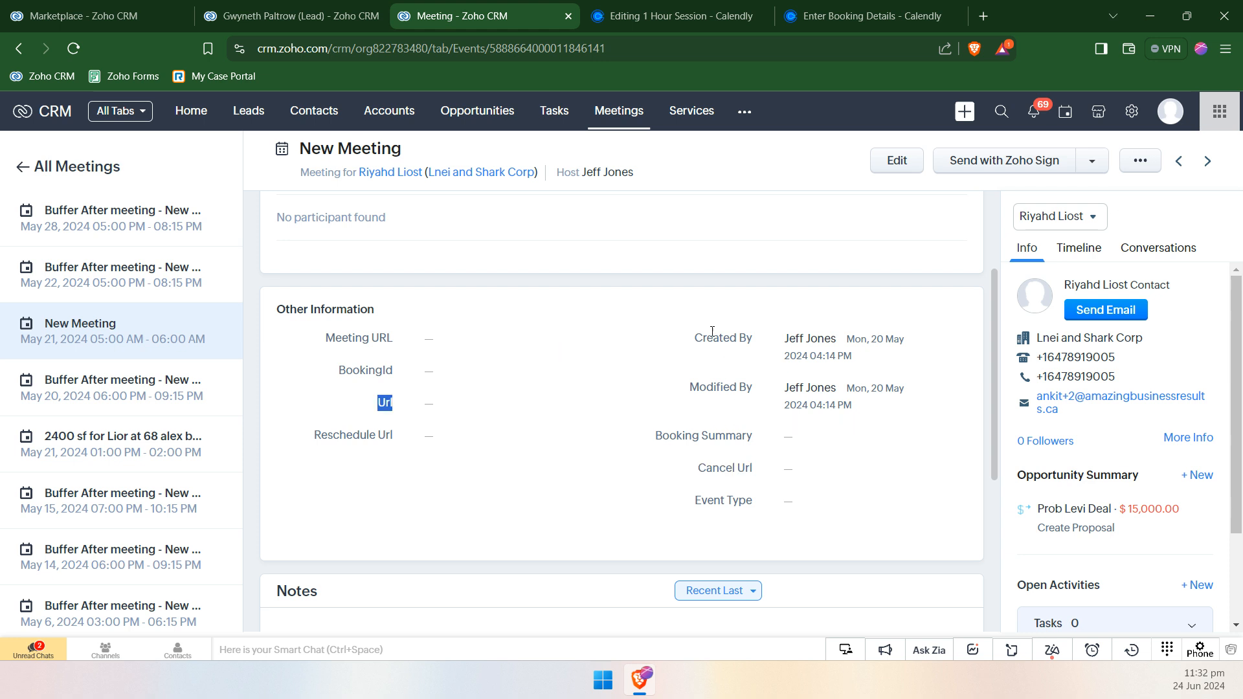
scroll(761, 403, down, 3)
scroll(791, 388, up, 4)
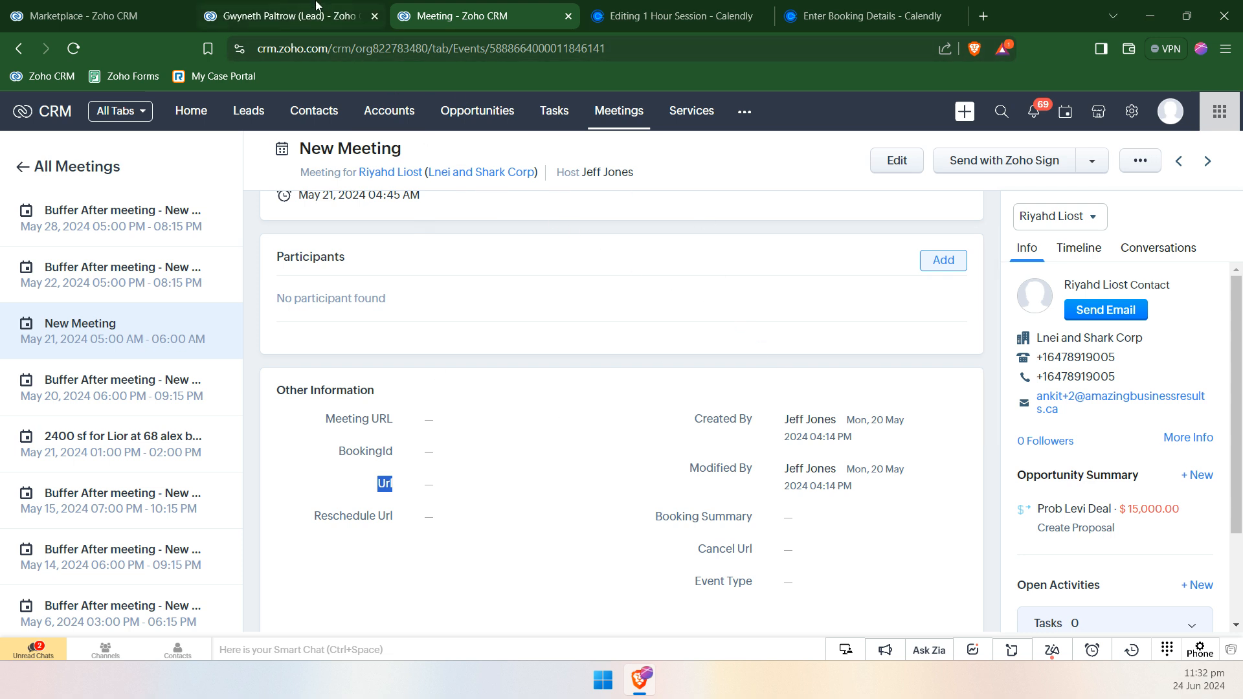
click(301, 16)
click(90, 396)
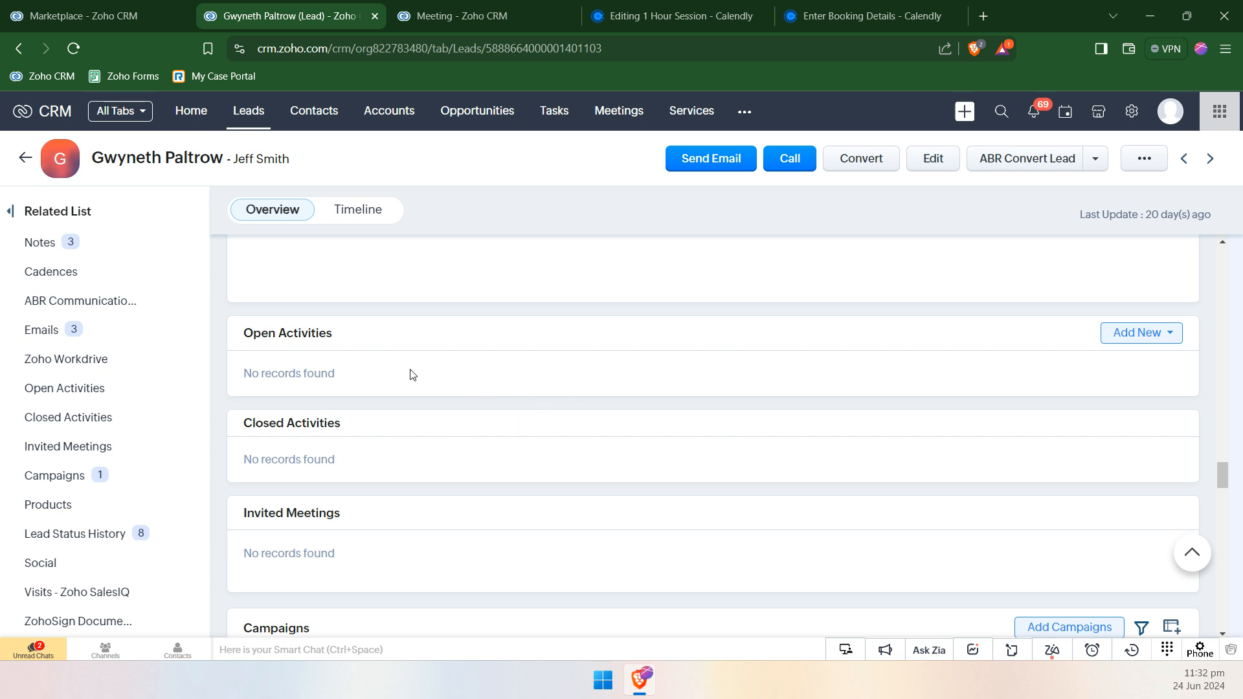
- Open the second contact in the Contacts list and show the additional actions available for that record
click(313, 111)
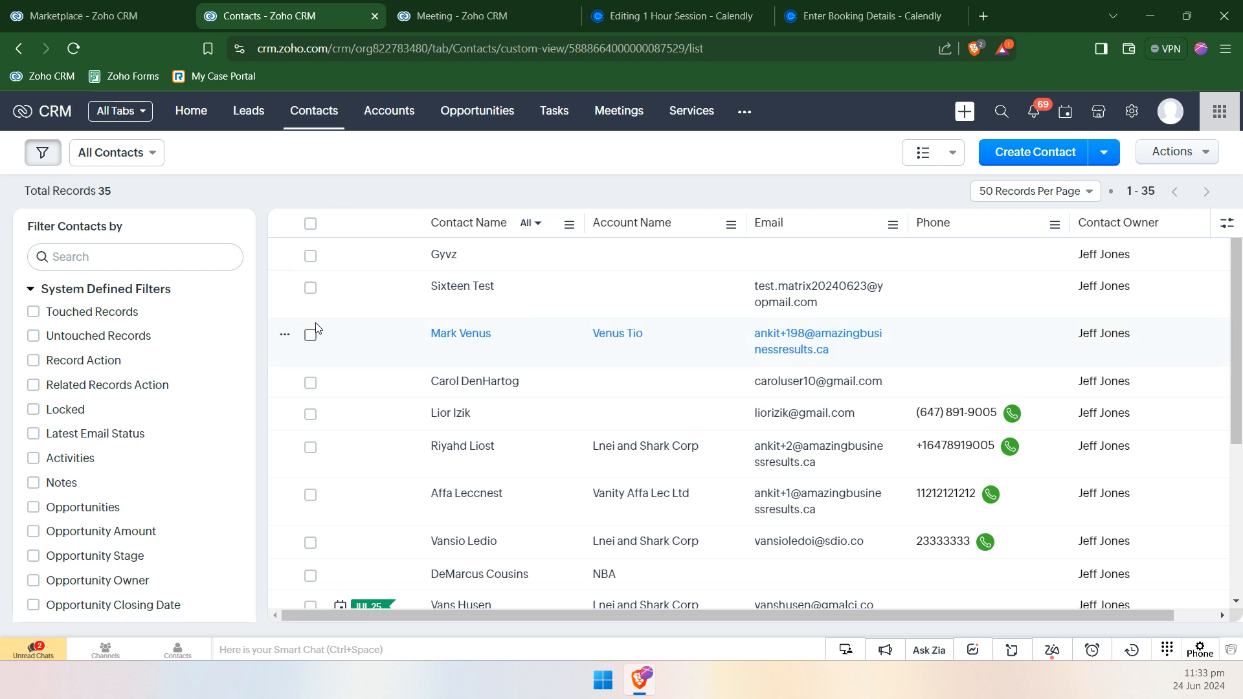
click(494, 295)
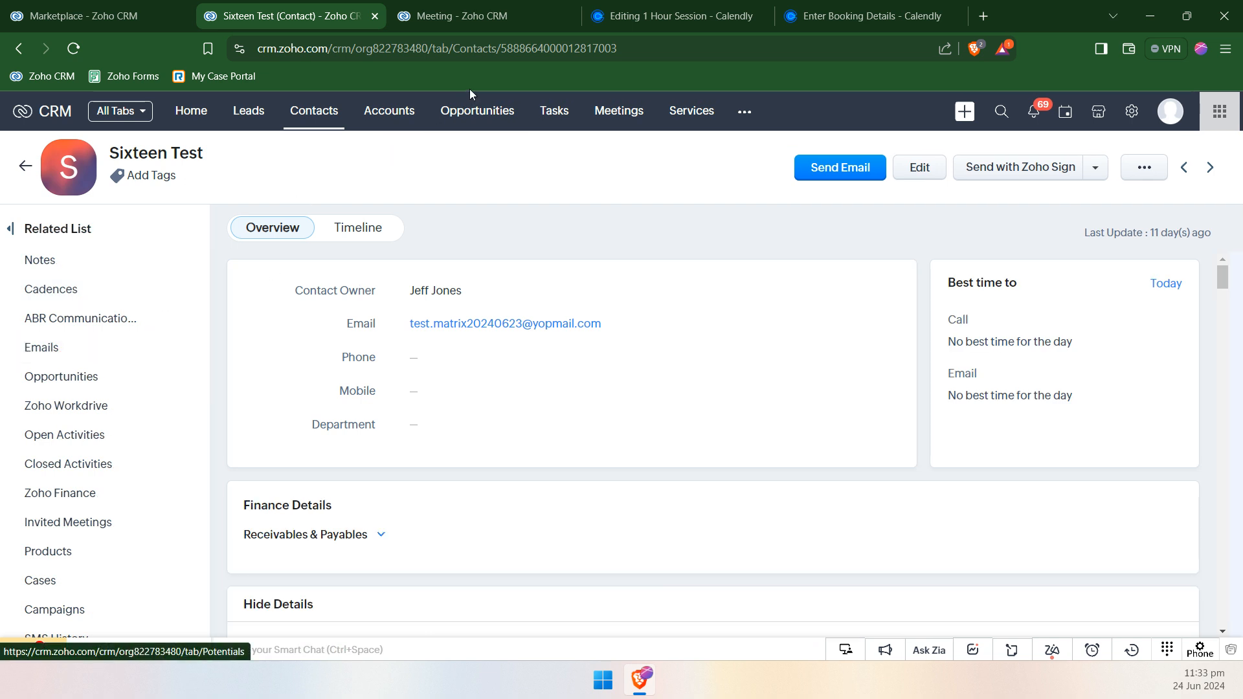
click(1096, 170)
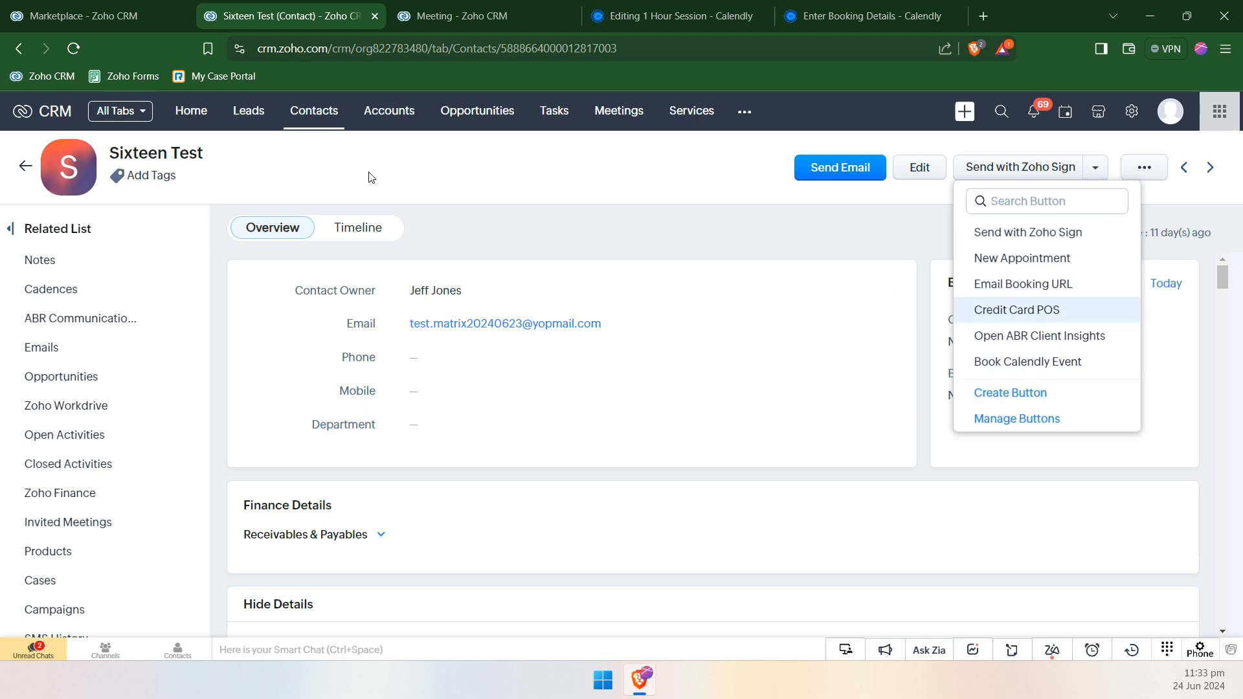
- Return to the Contacts list and open the first contact linked to Lnei and Shark Corp
click(322, 123)
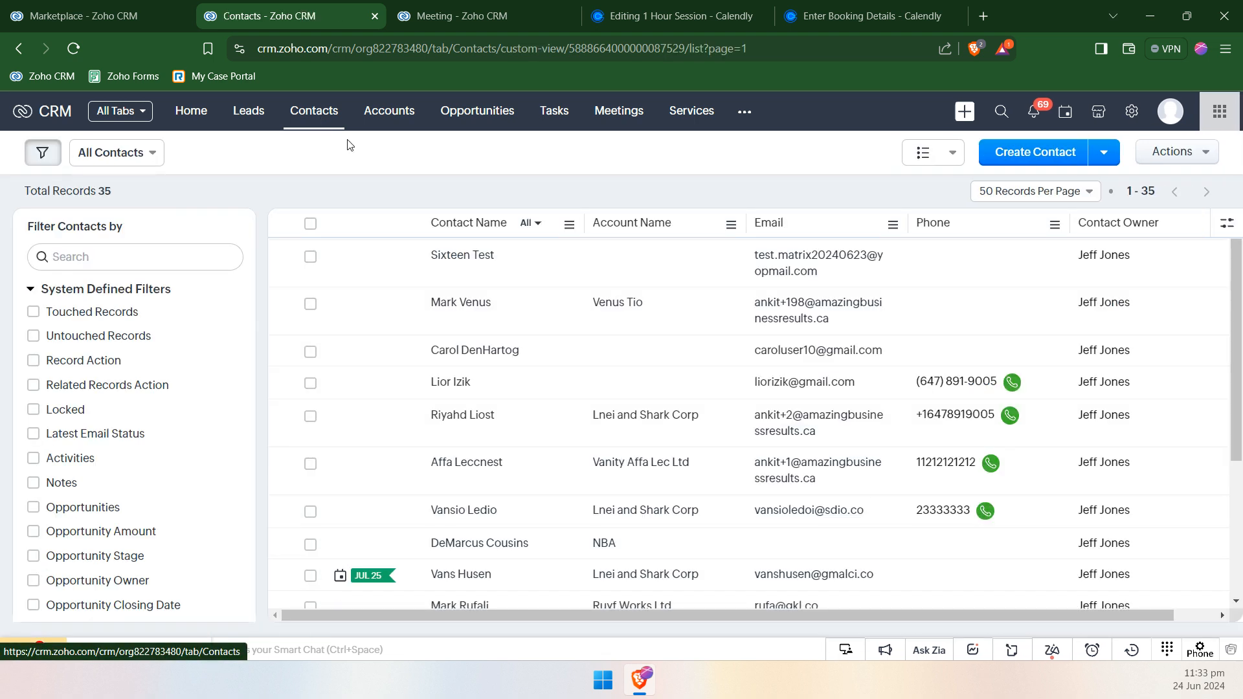
scroll(597, 333, down, 2)
scroll(638, 297, up, 1)
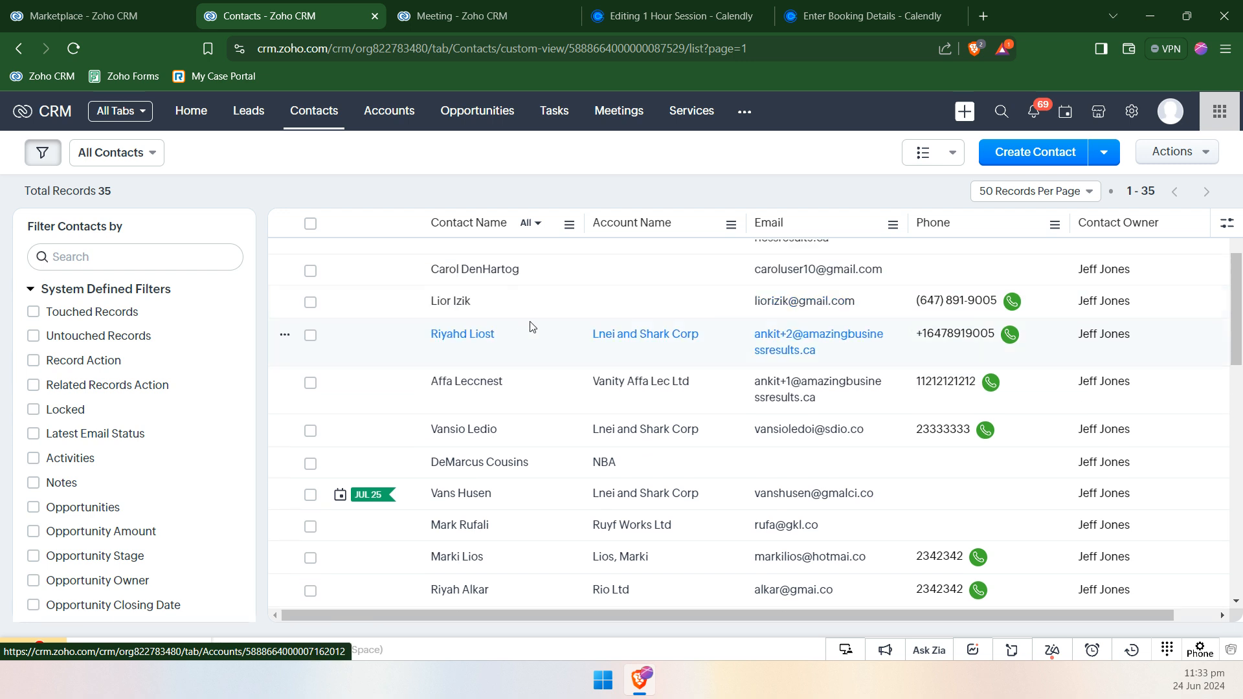
click(462, 340)
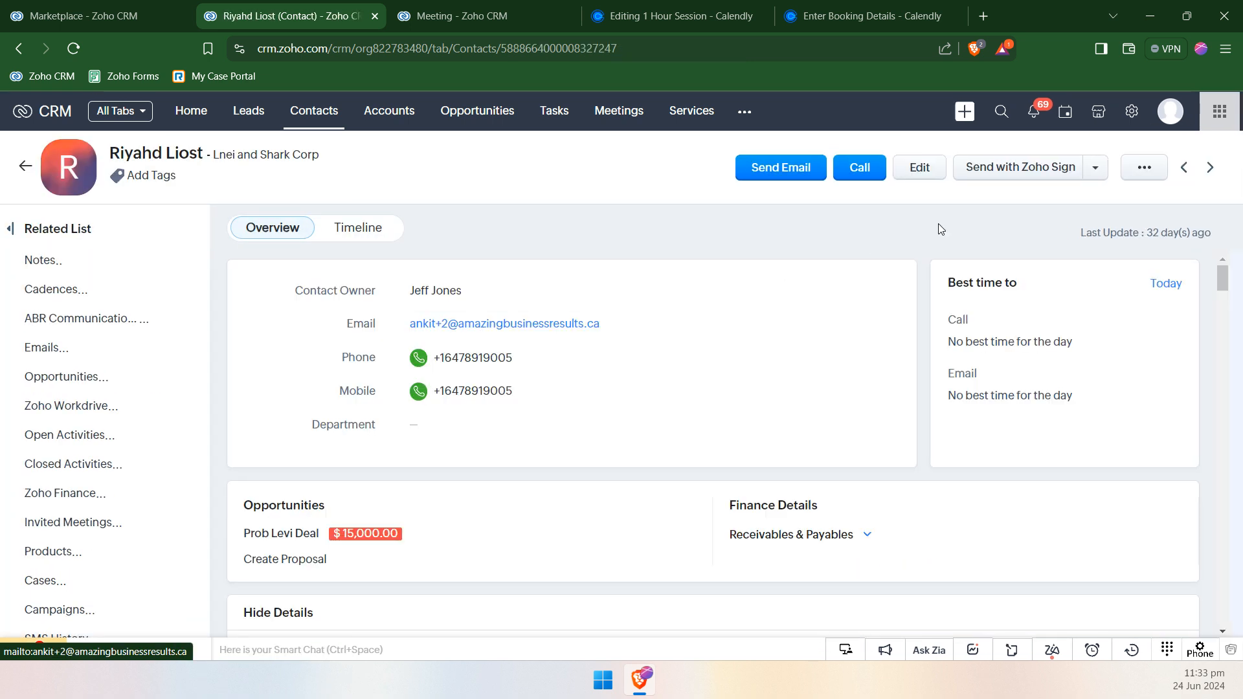
- Start Book Calendly Event for the contact, continue to the user's scheduling page, and choose the 1 Hour Session
click(1095, 167)
click(1011, 363)
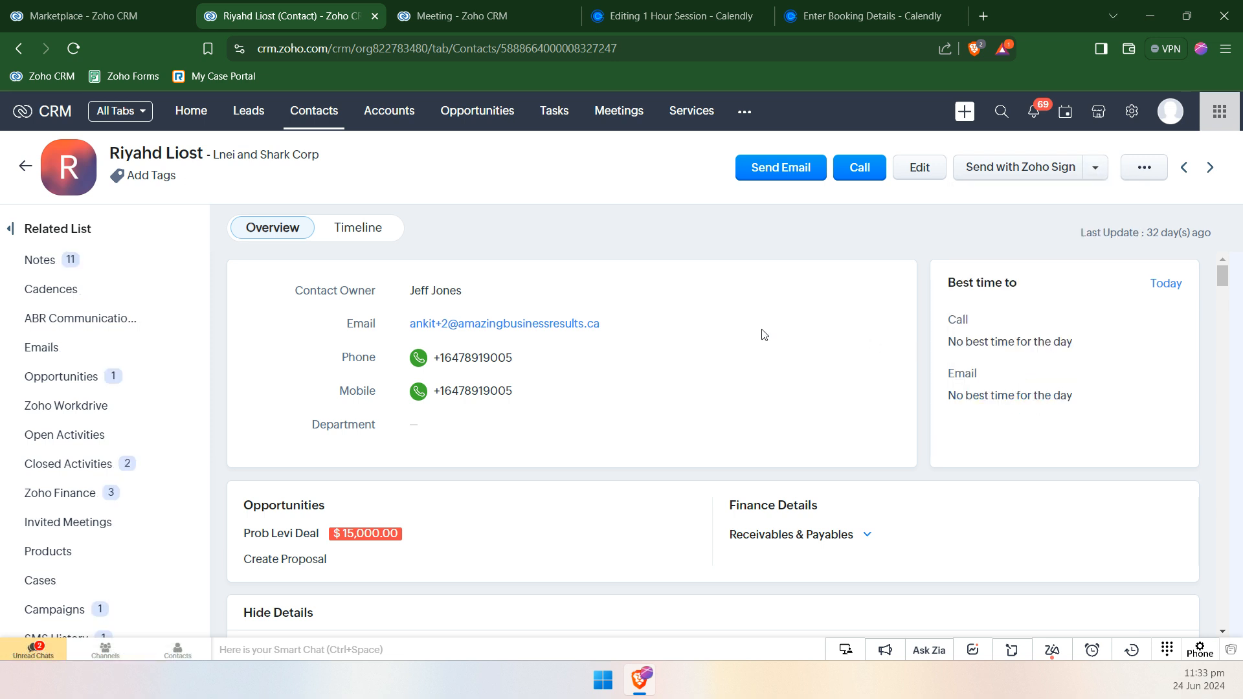
click(905, 508)
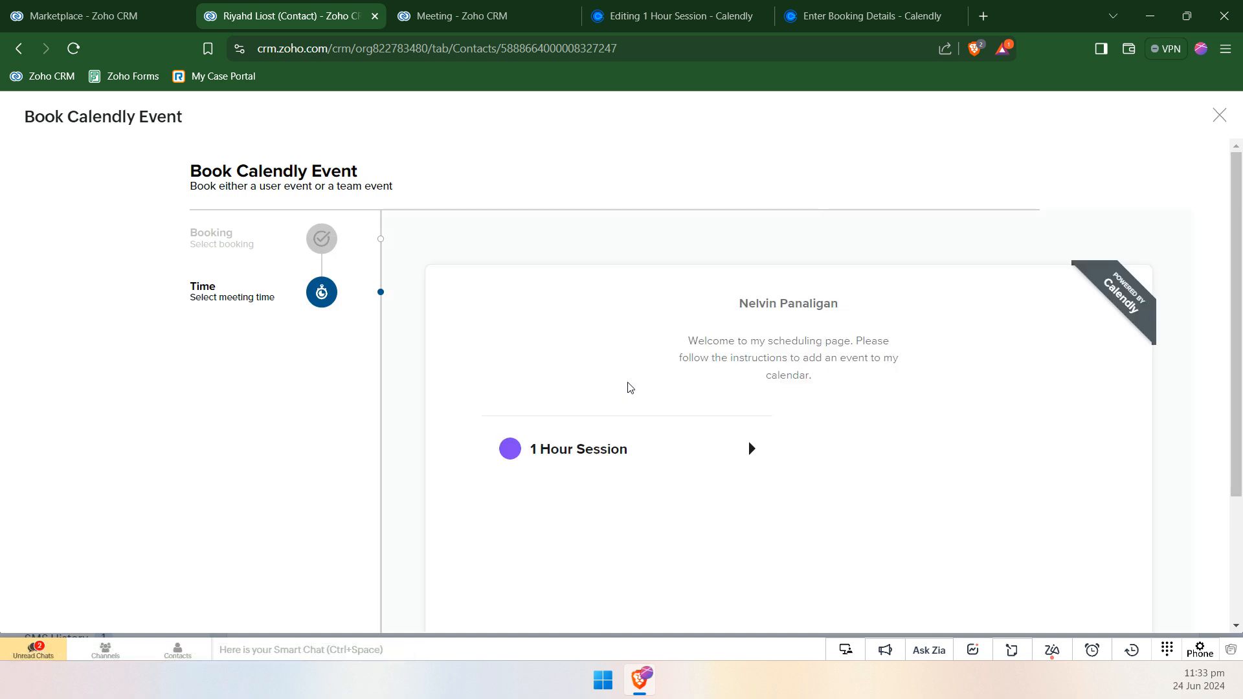
click(732, 434)
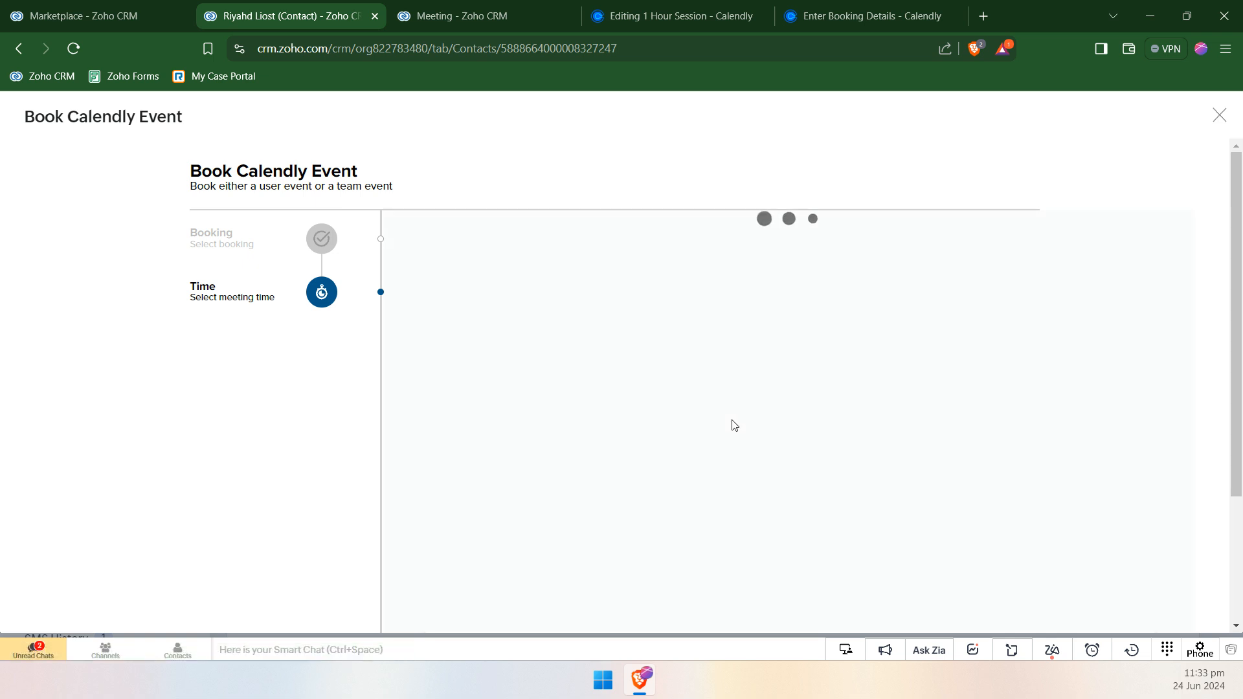
- Choose Tuesday, June 25, 2024 at 9:00am for the contact's session and continue to the details form
scroll(721, 406, down, 1)
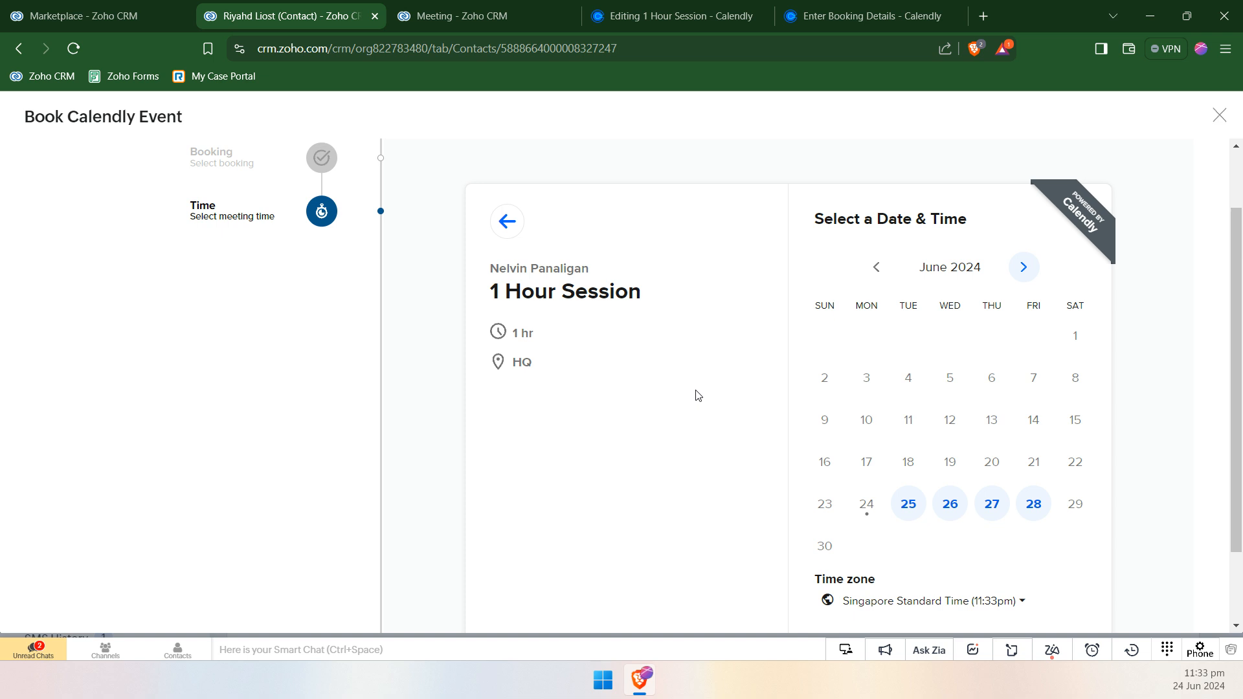
click(908, 503)
click(1010, 323)
click(1104, 322)
- Review the invitee questions on the contact's booking form, including the meeting-preparation question, and close the booking window without scheduling
scroll(682, 383, down, 6)
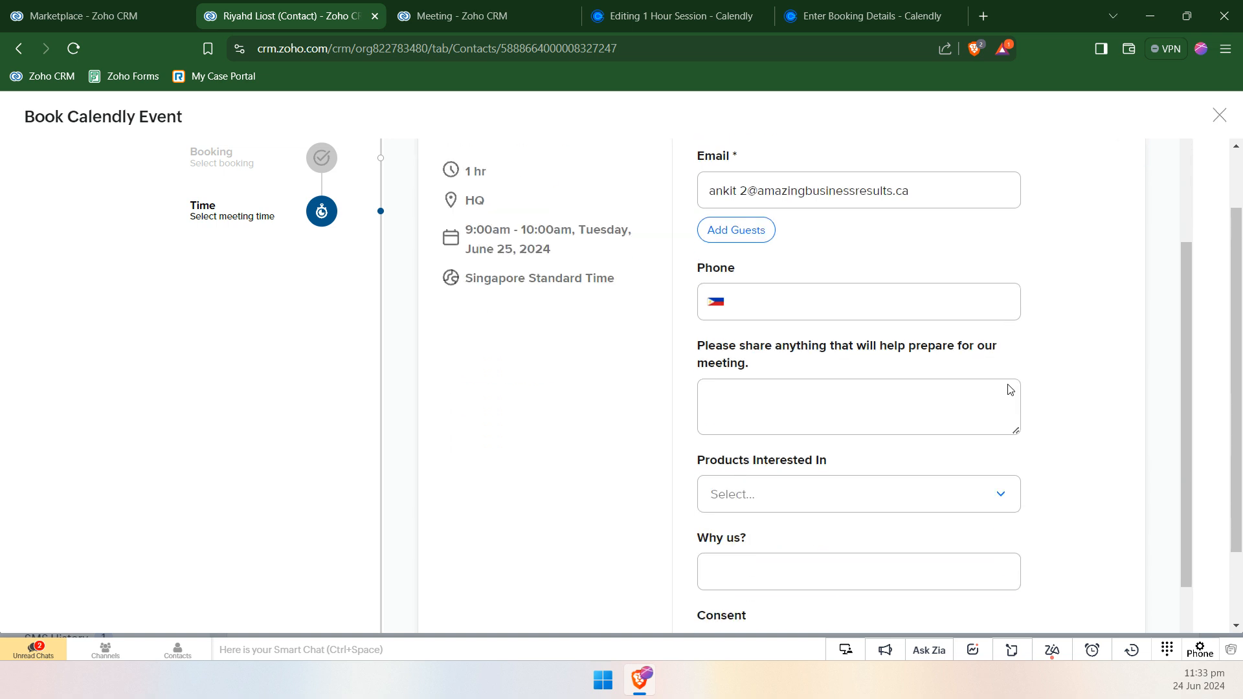
scroll(930, 406, up, 2)
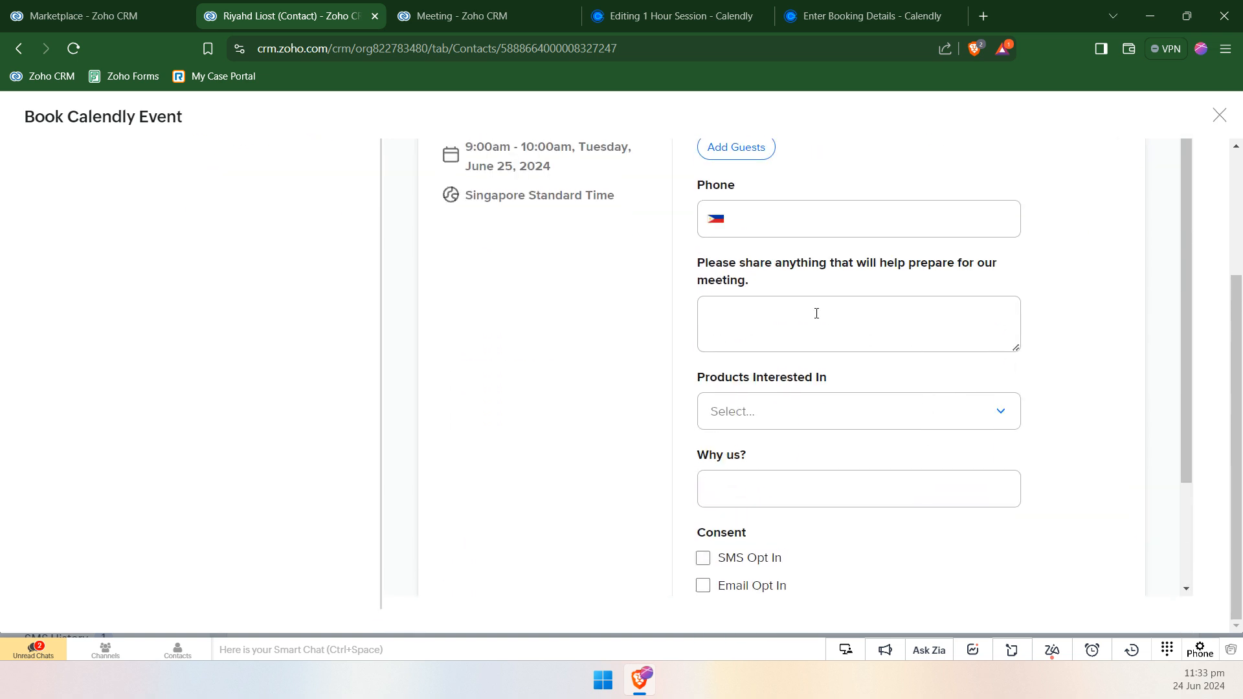
drag(758, 289, 693, 275)
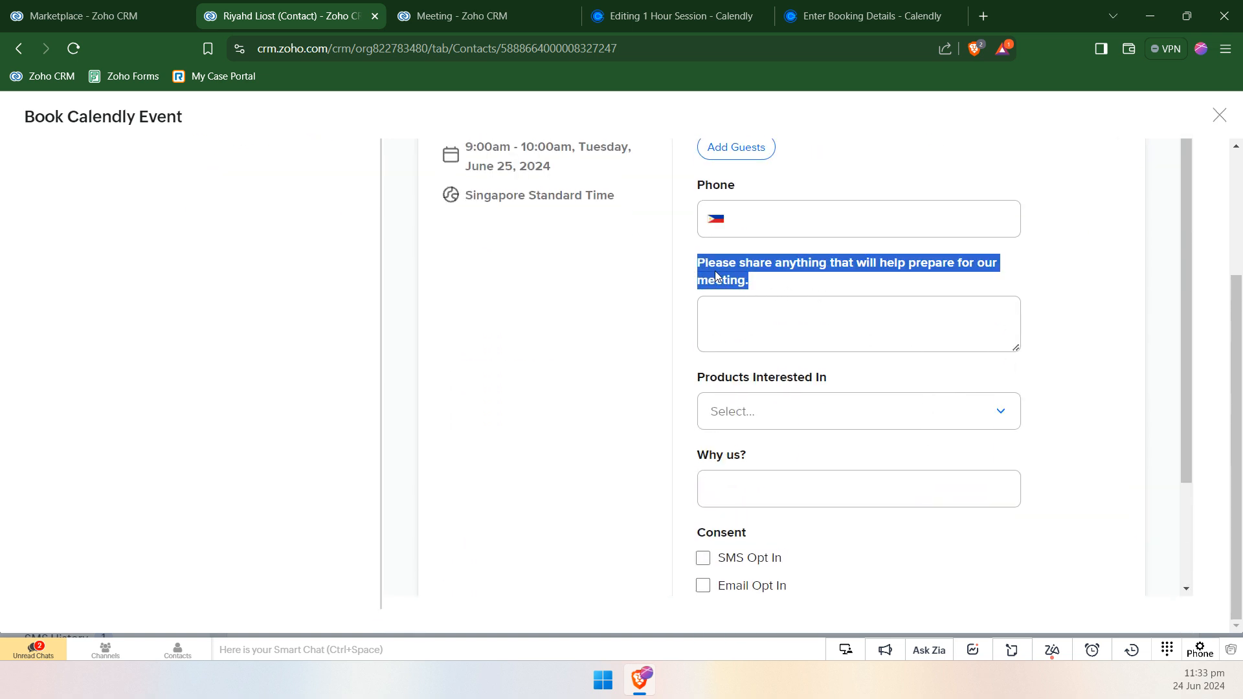
click(716, 273)
scroll(775, 300, up, 4)
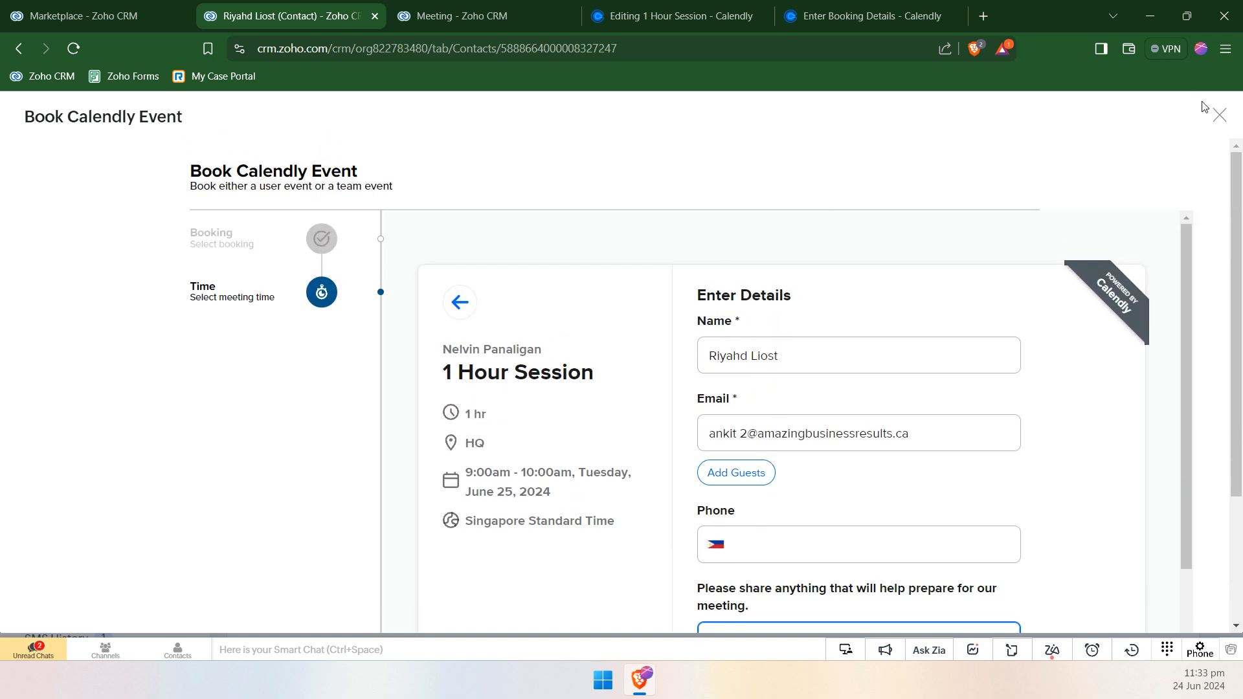
click(1219, 115)
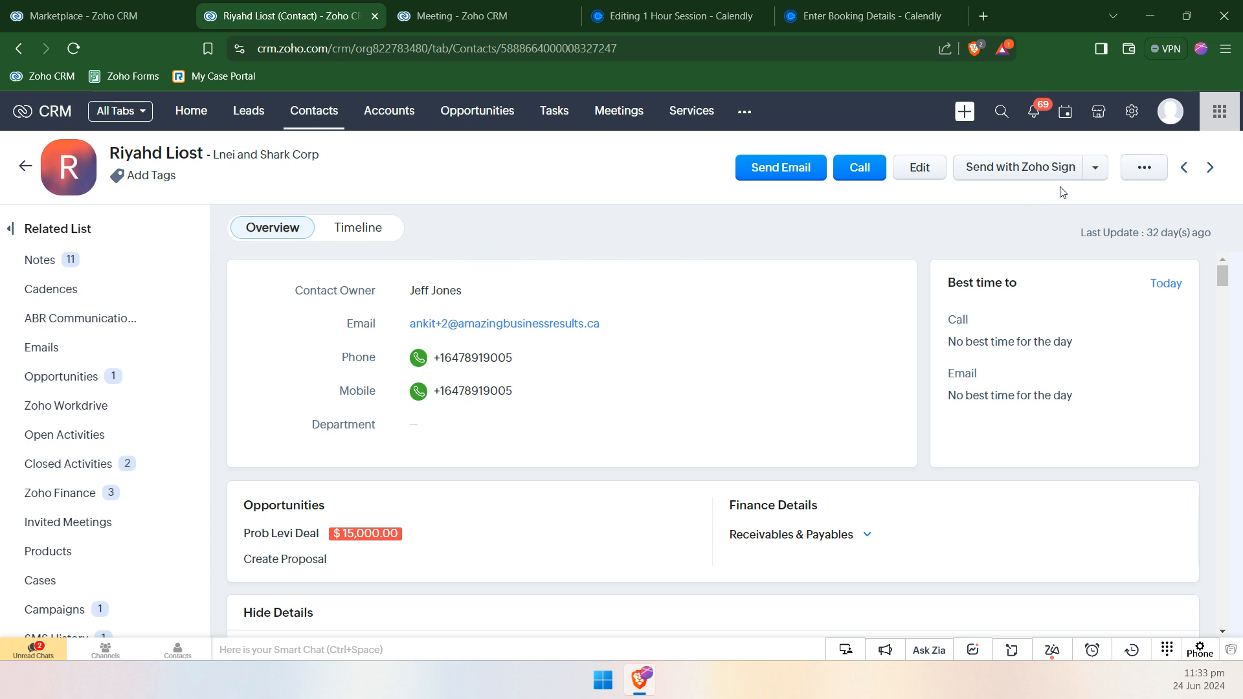
- Check the additional actions available for the contact, dismiss them, and open the Accounts list
click(1095, 168)
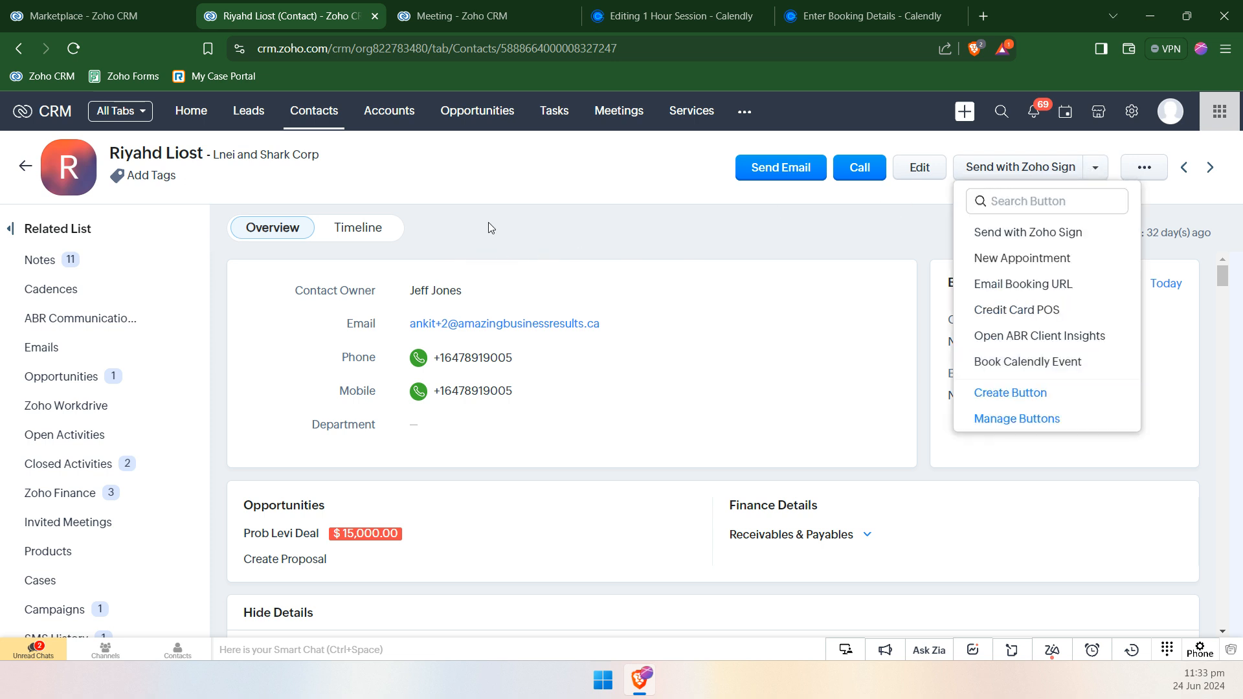
click(466, 228)
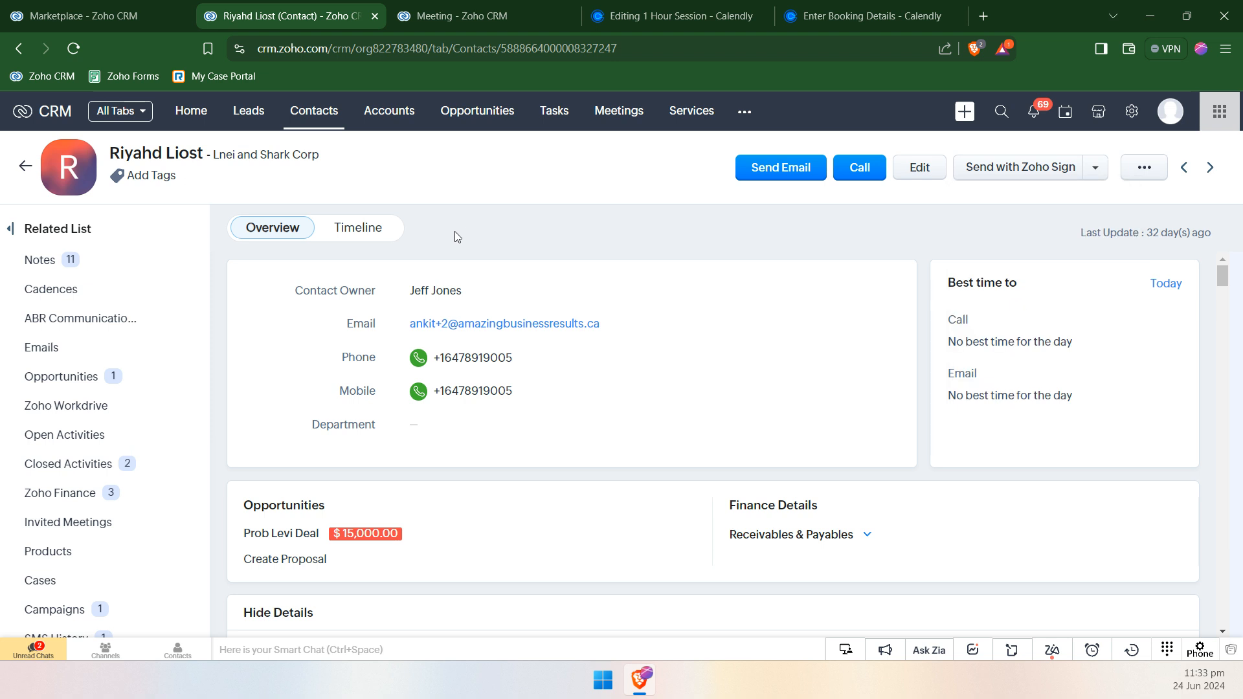
click(390, 112)
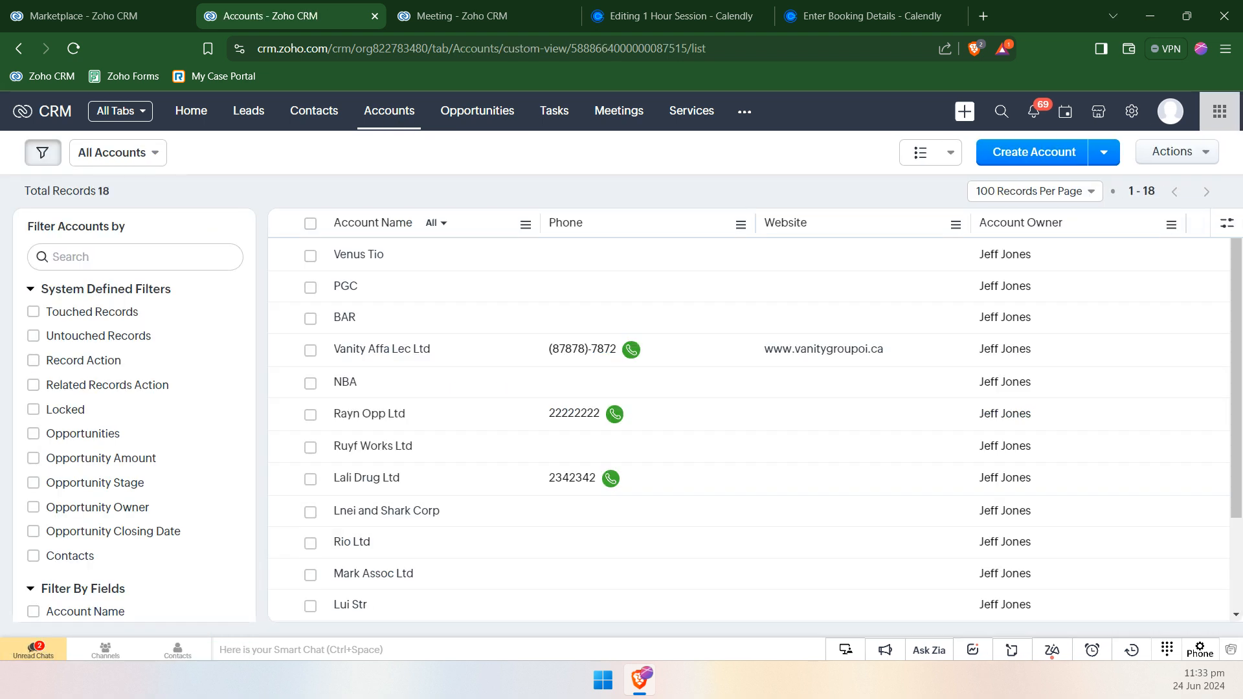